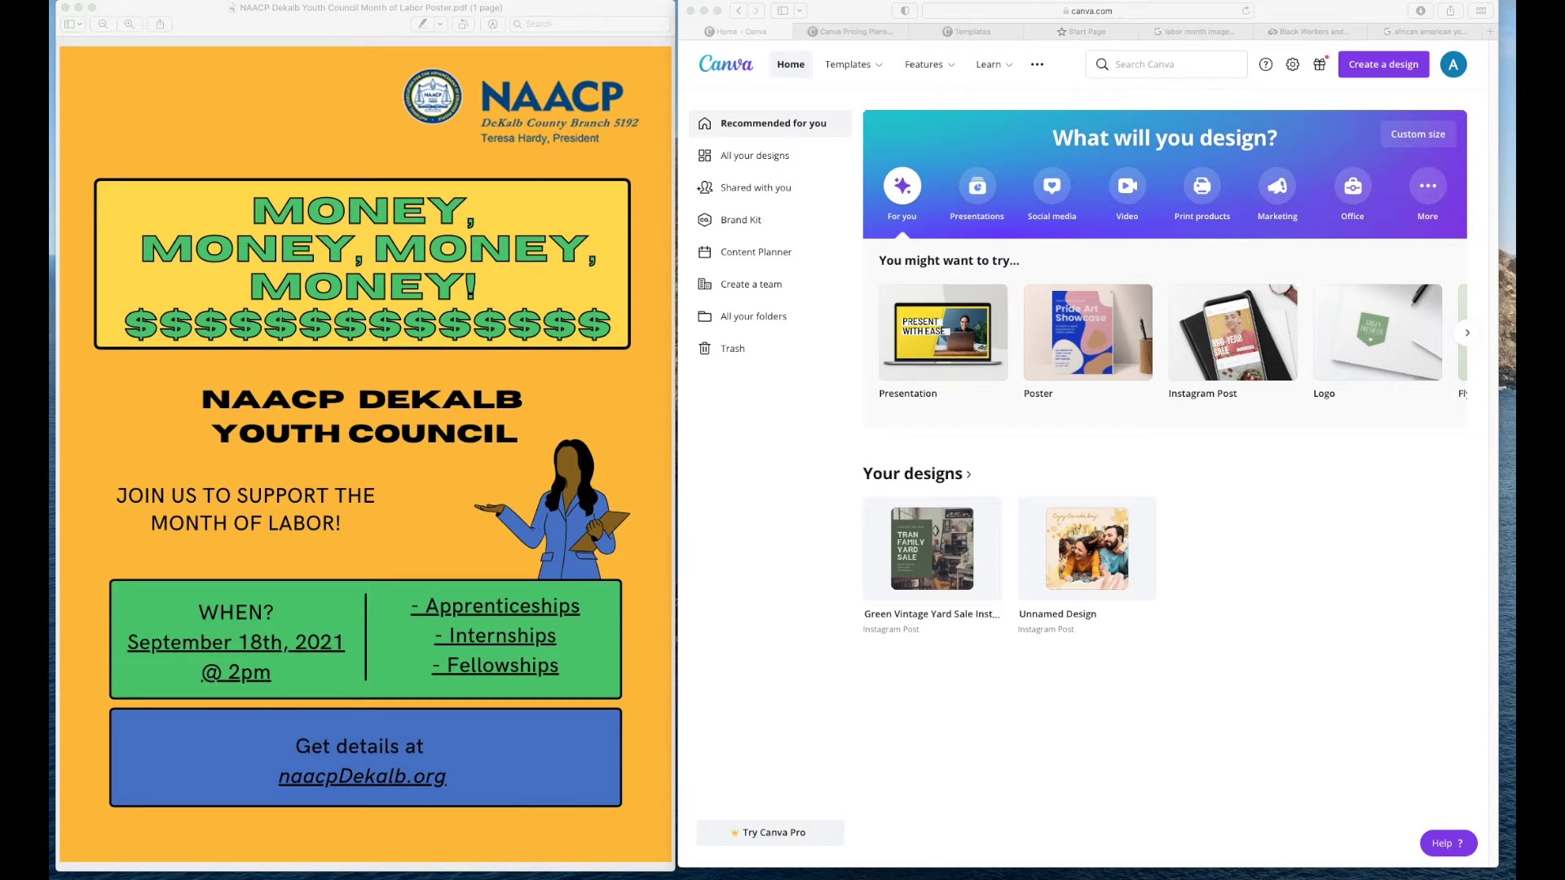
Review the Canva pricing plans and the gallery of similar design templates
{"action": "left_click", "coordinate": [1085, 13]}
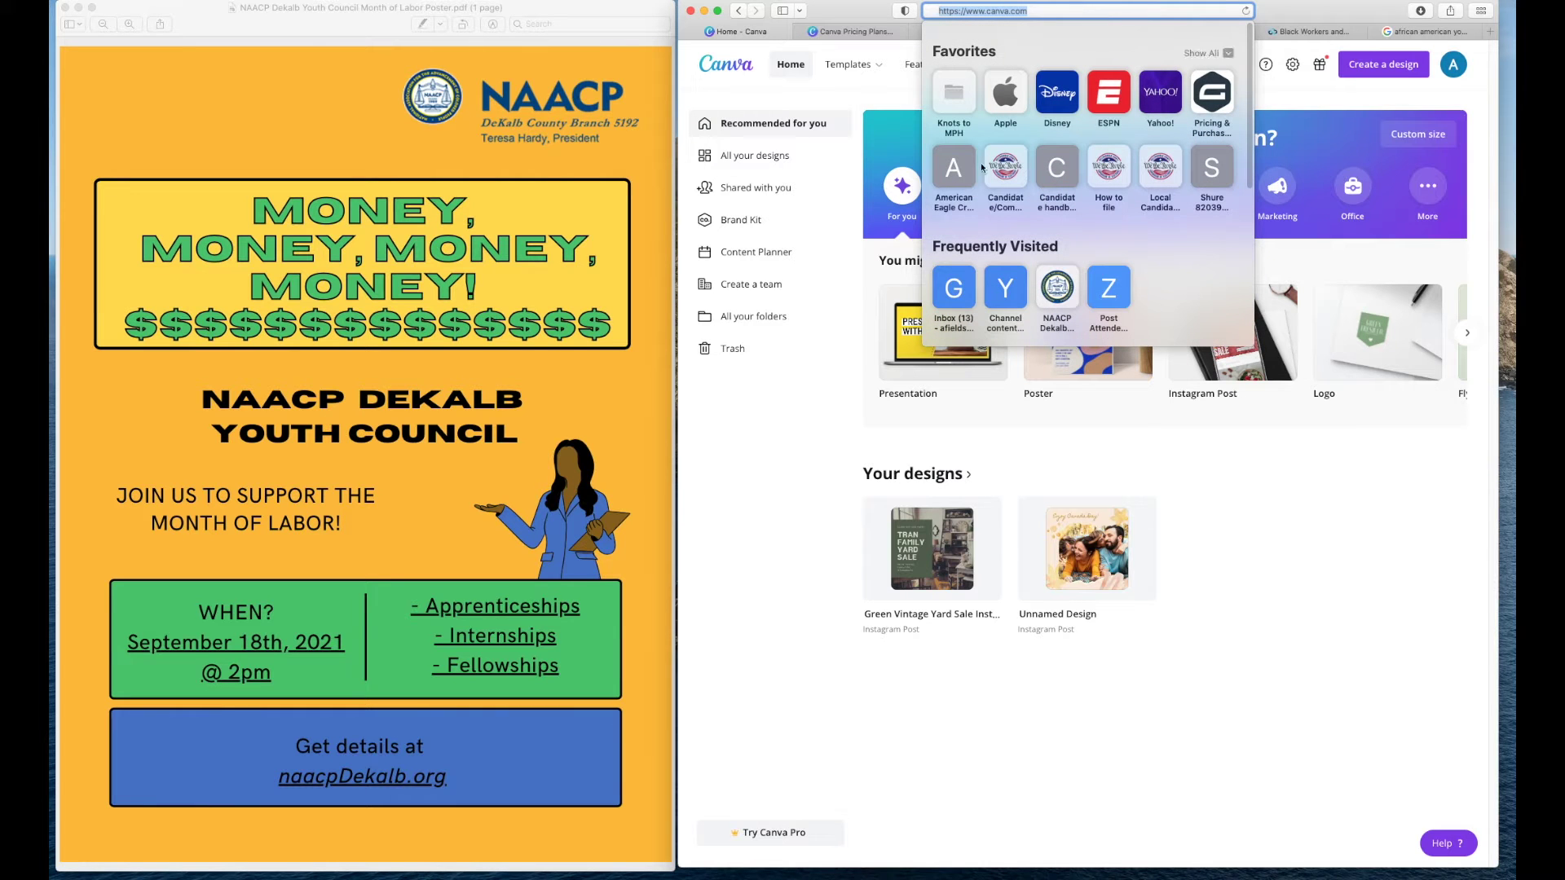
{"action": "left_click", "coordinate": [775, 509]}
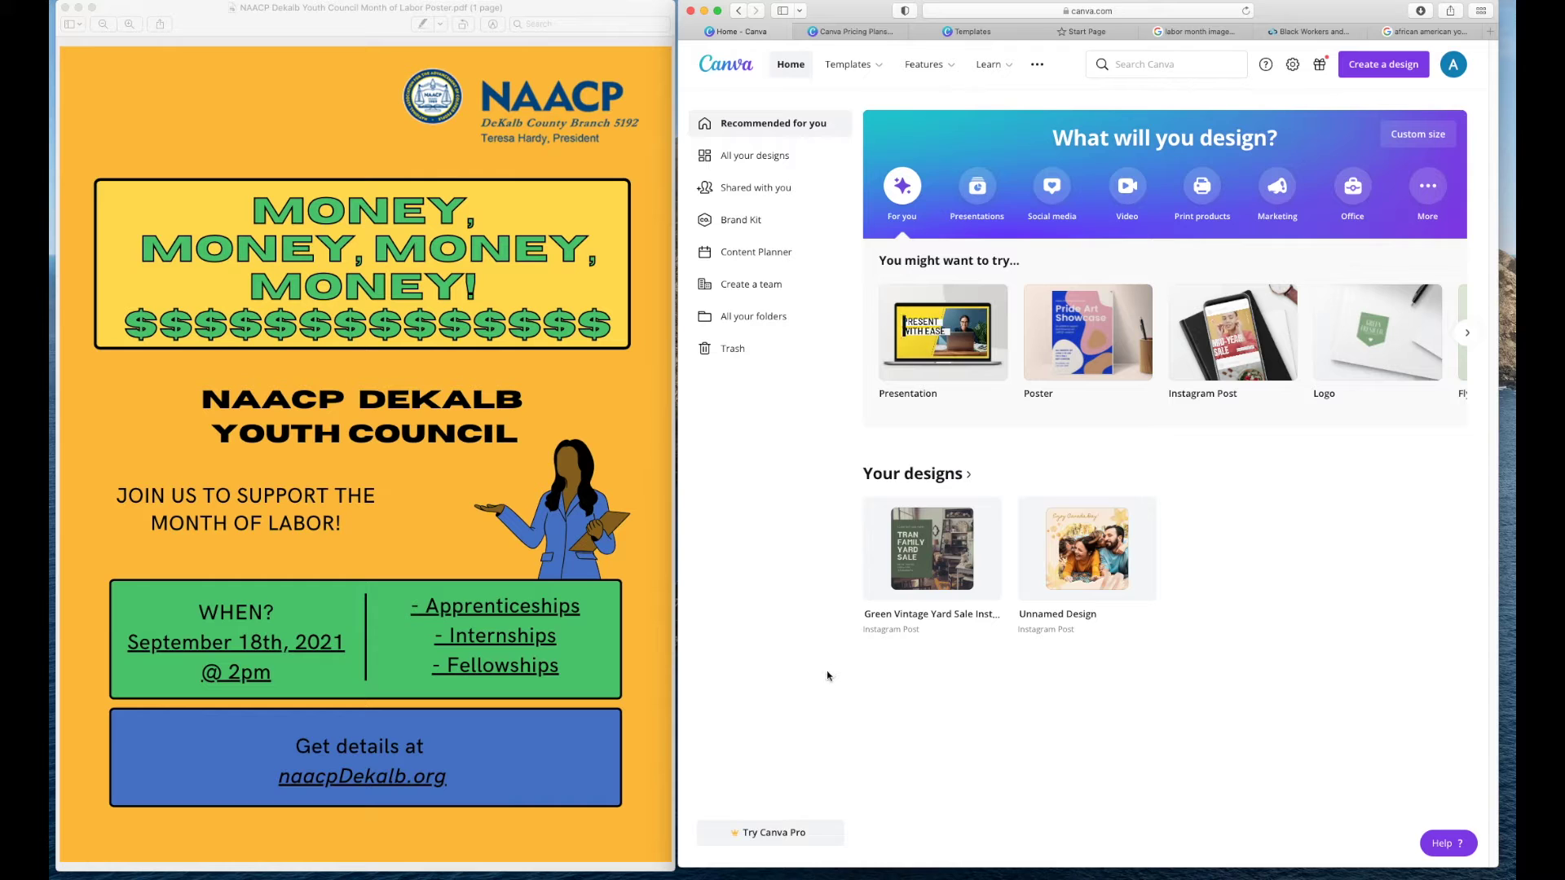
{"action": "left_click", "coordinate": [835, 31]}
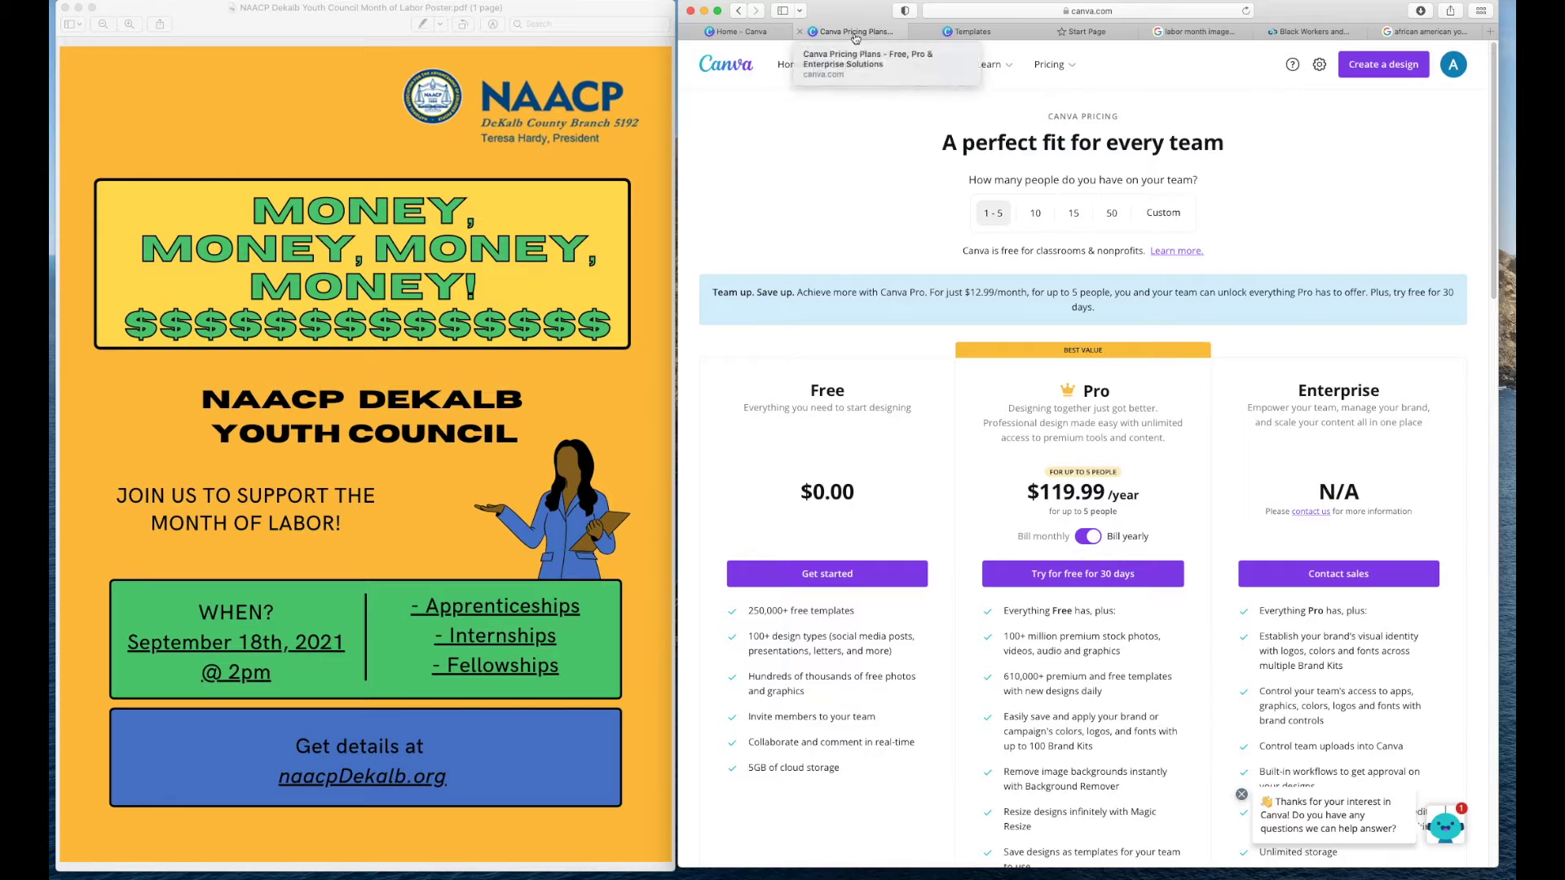
{"action": "mouse_move", "coordinate": [946, 33]}
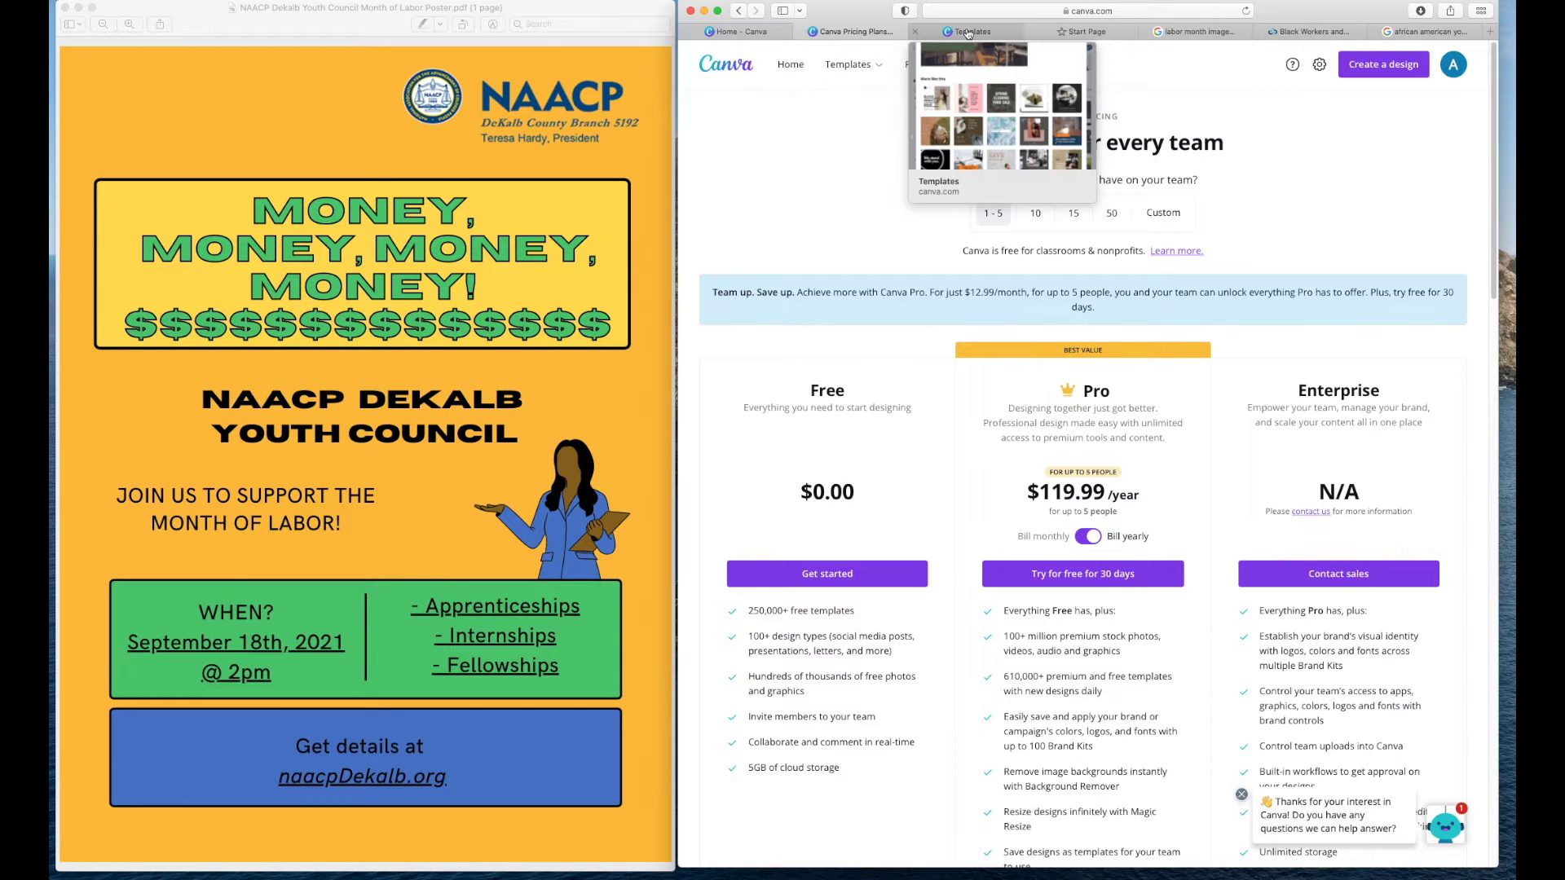
{"action": "left_click", "coordinate": [968, 32]}
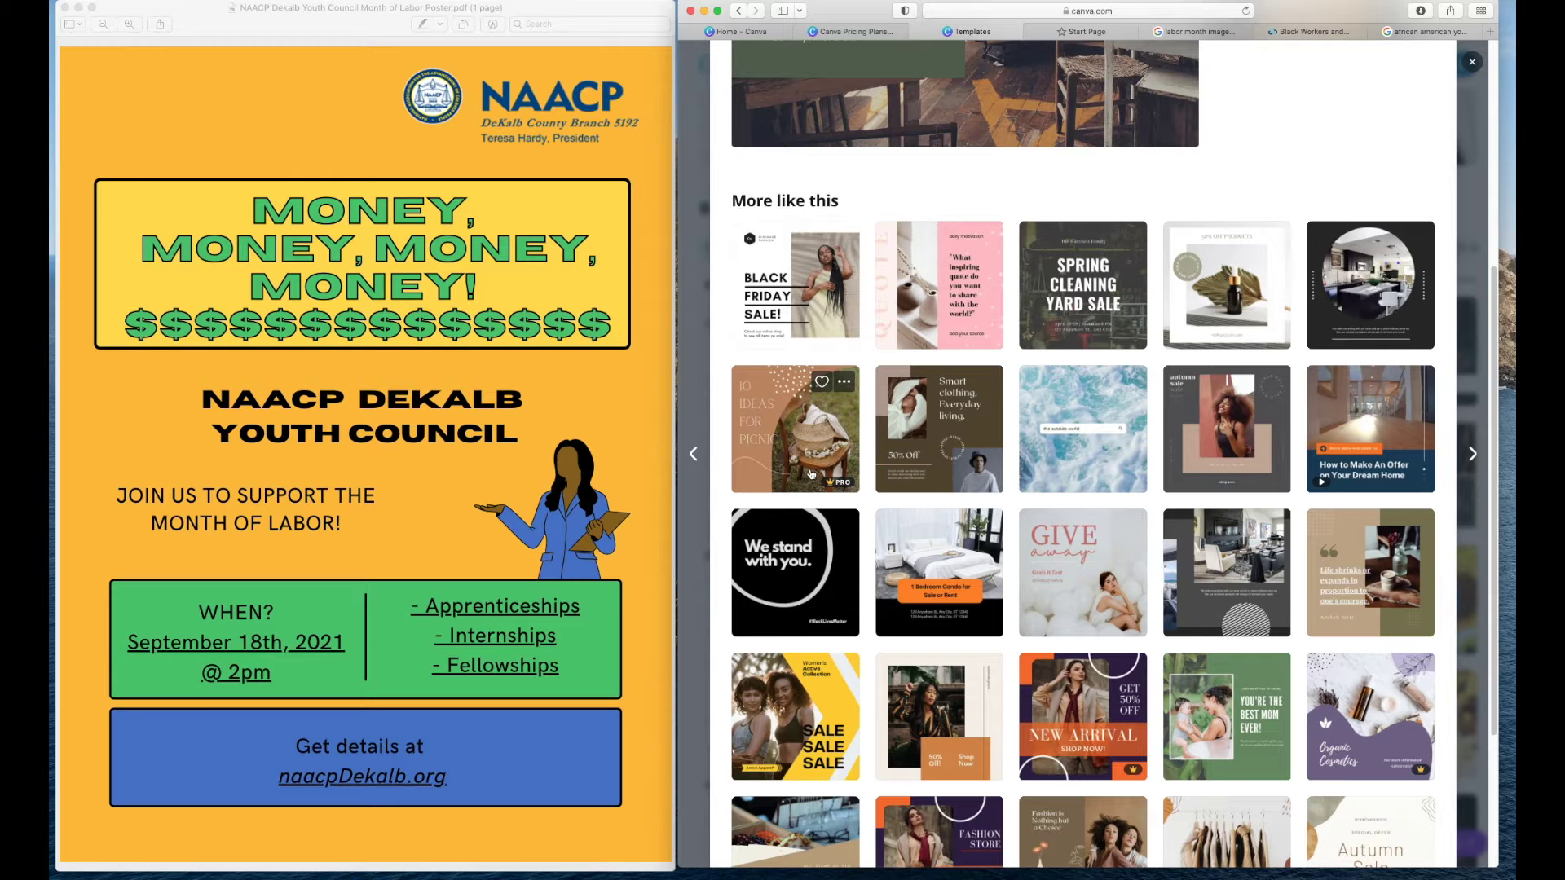
Create a blank Instagram Post design from the Canva home page
{"action": "left_click", "coordinate": [758, 33]}
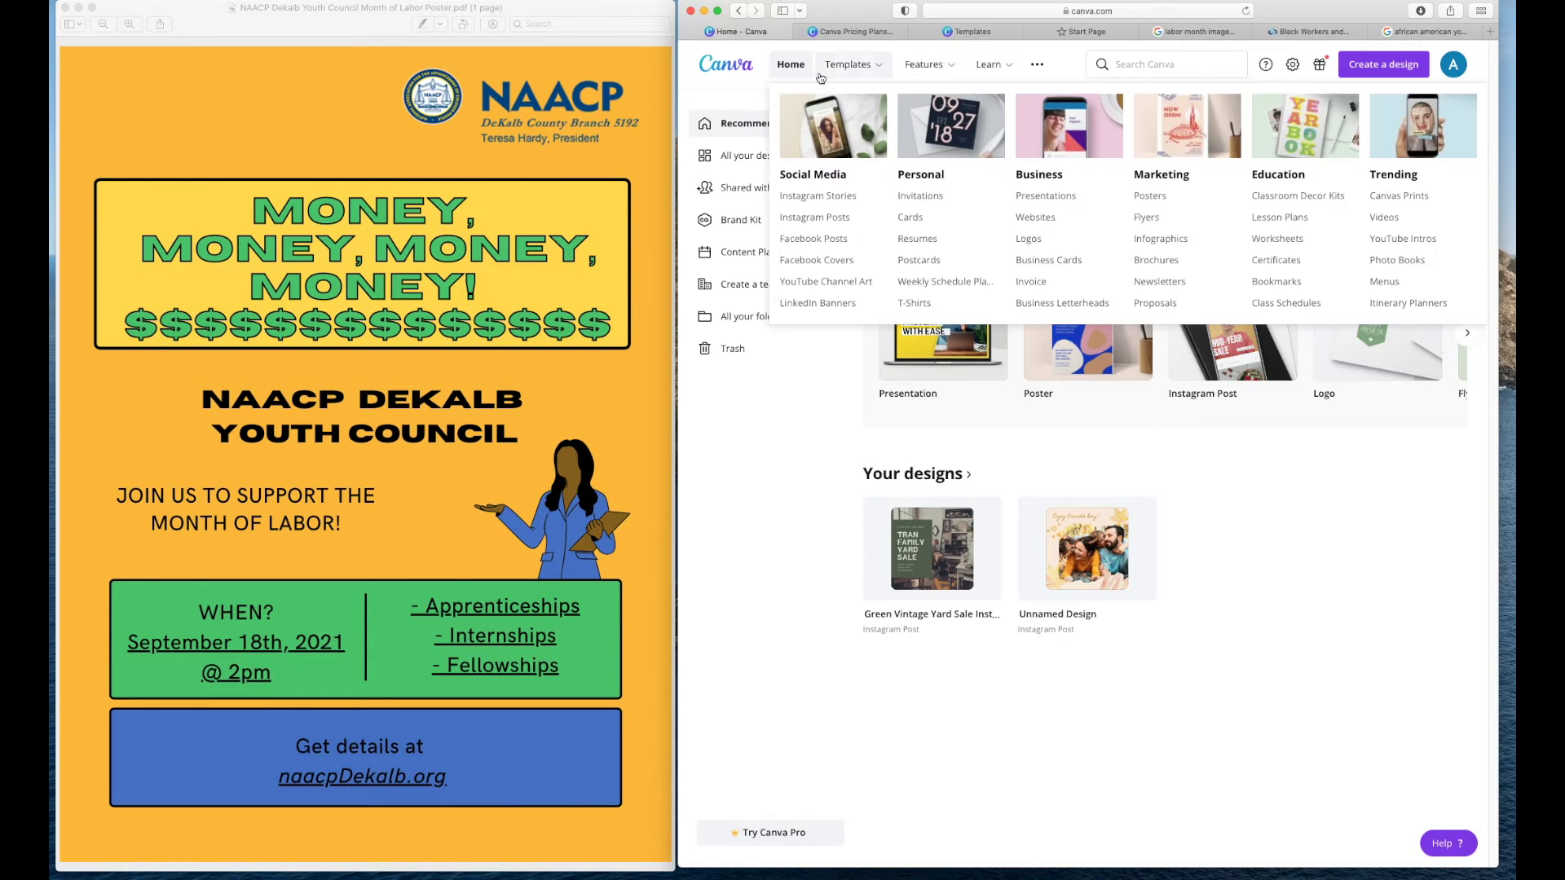
{"action": "mouse_move", "coordinate": [915, 63]}
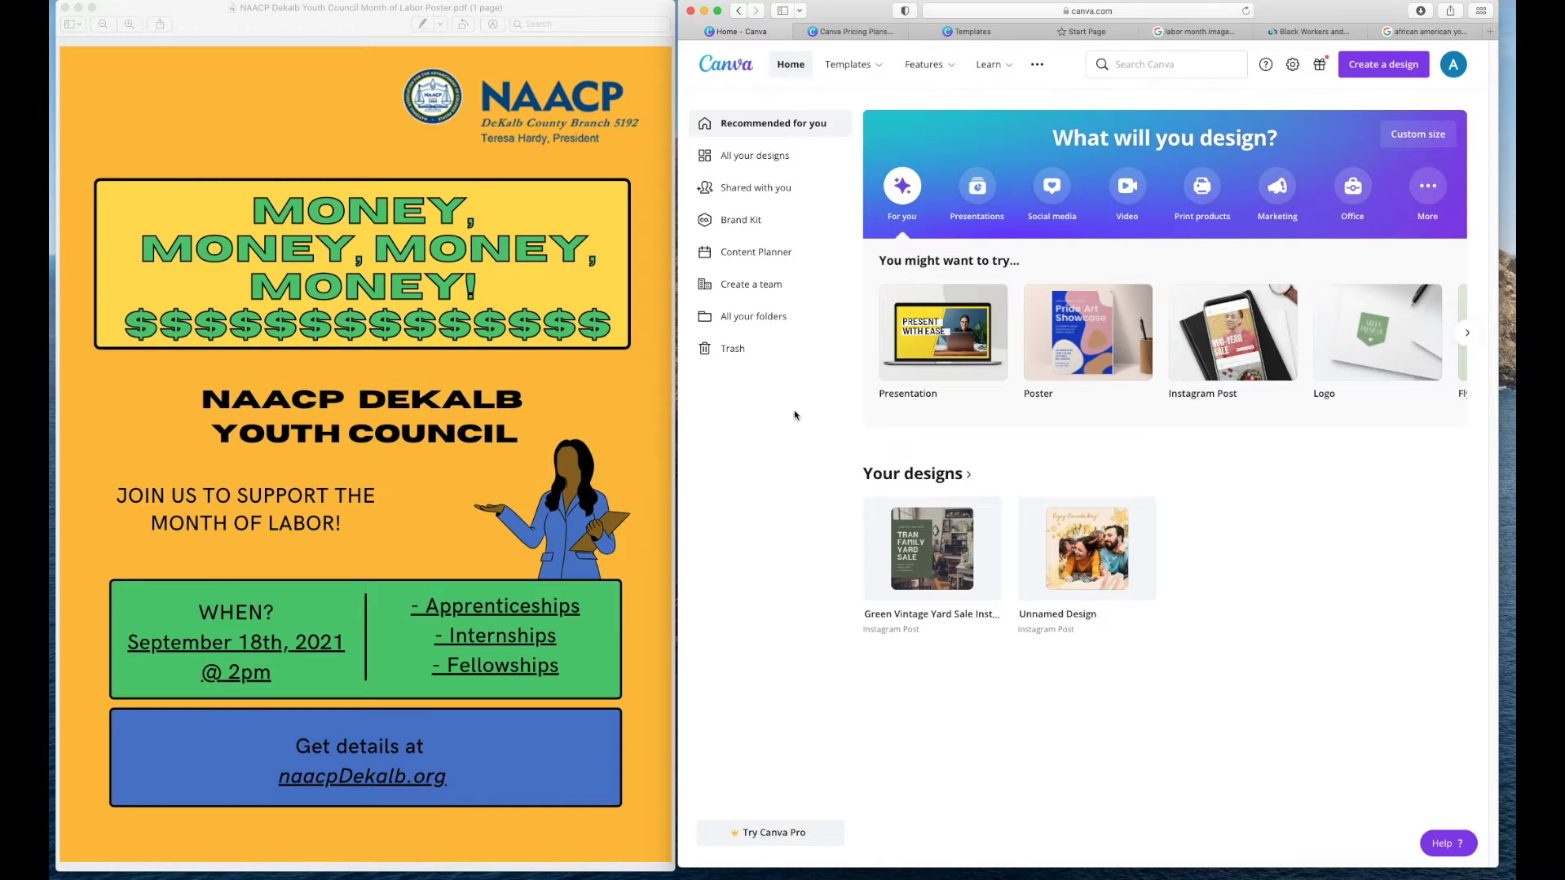
{"action": "mouse_move", "coordinate": [1222, 352]}
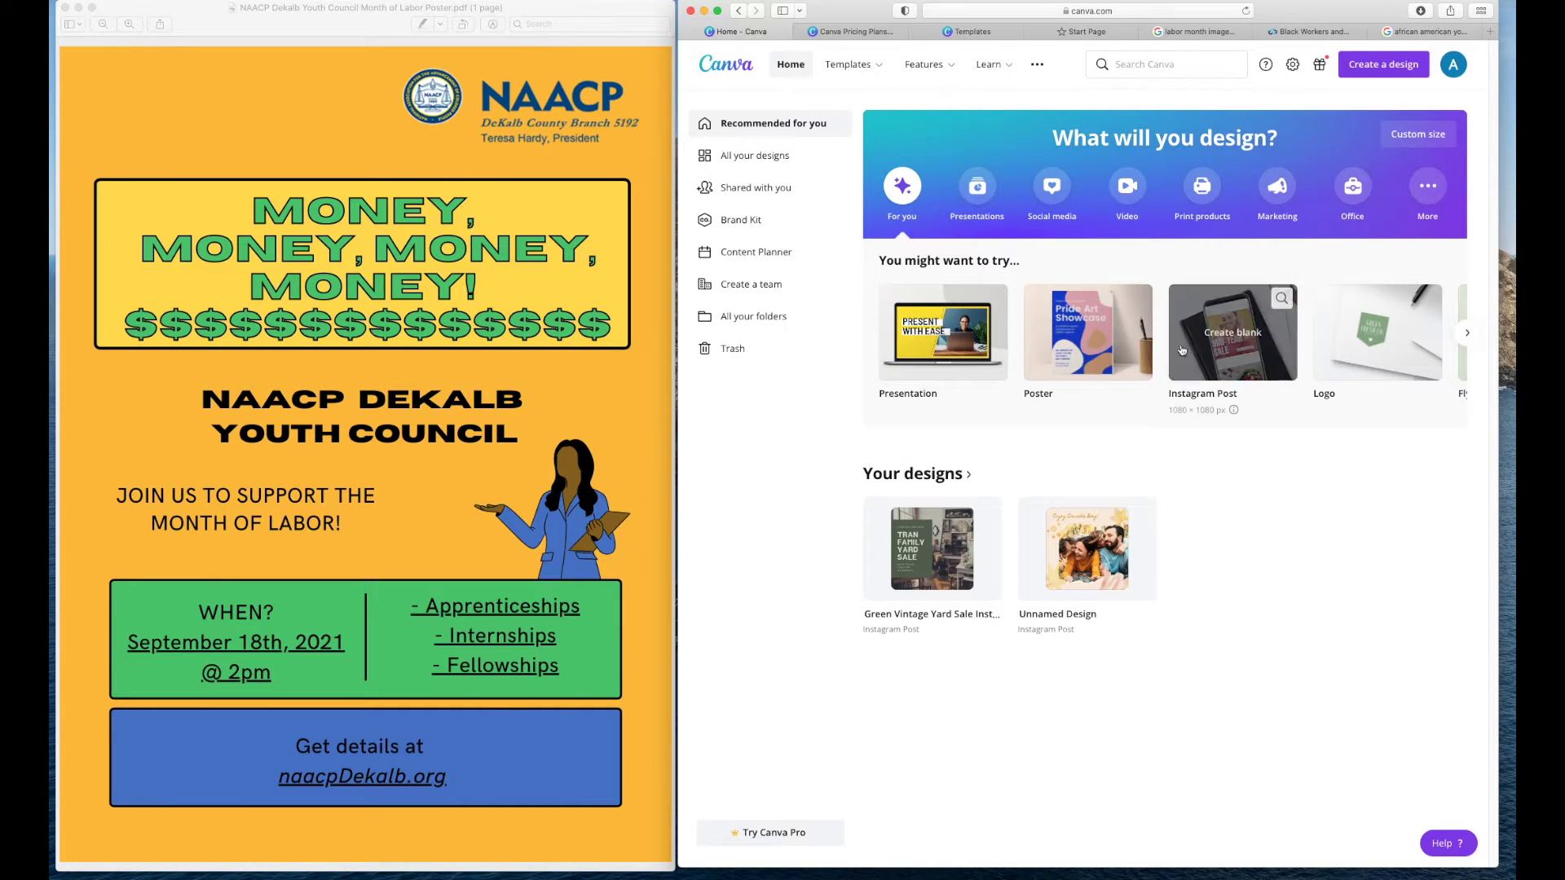
{"action": "left_click", "coordinate": [1222, 352]}
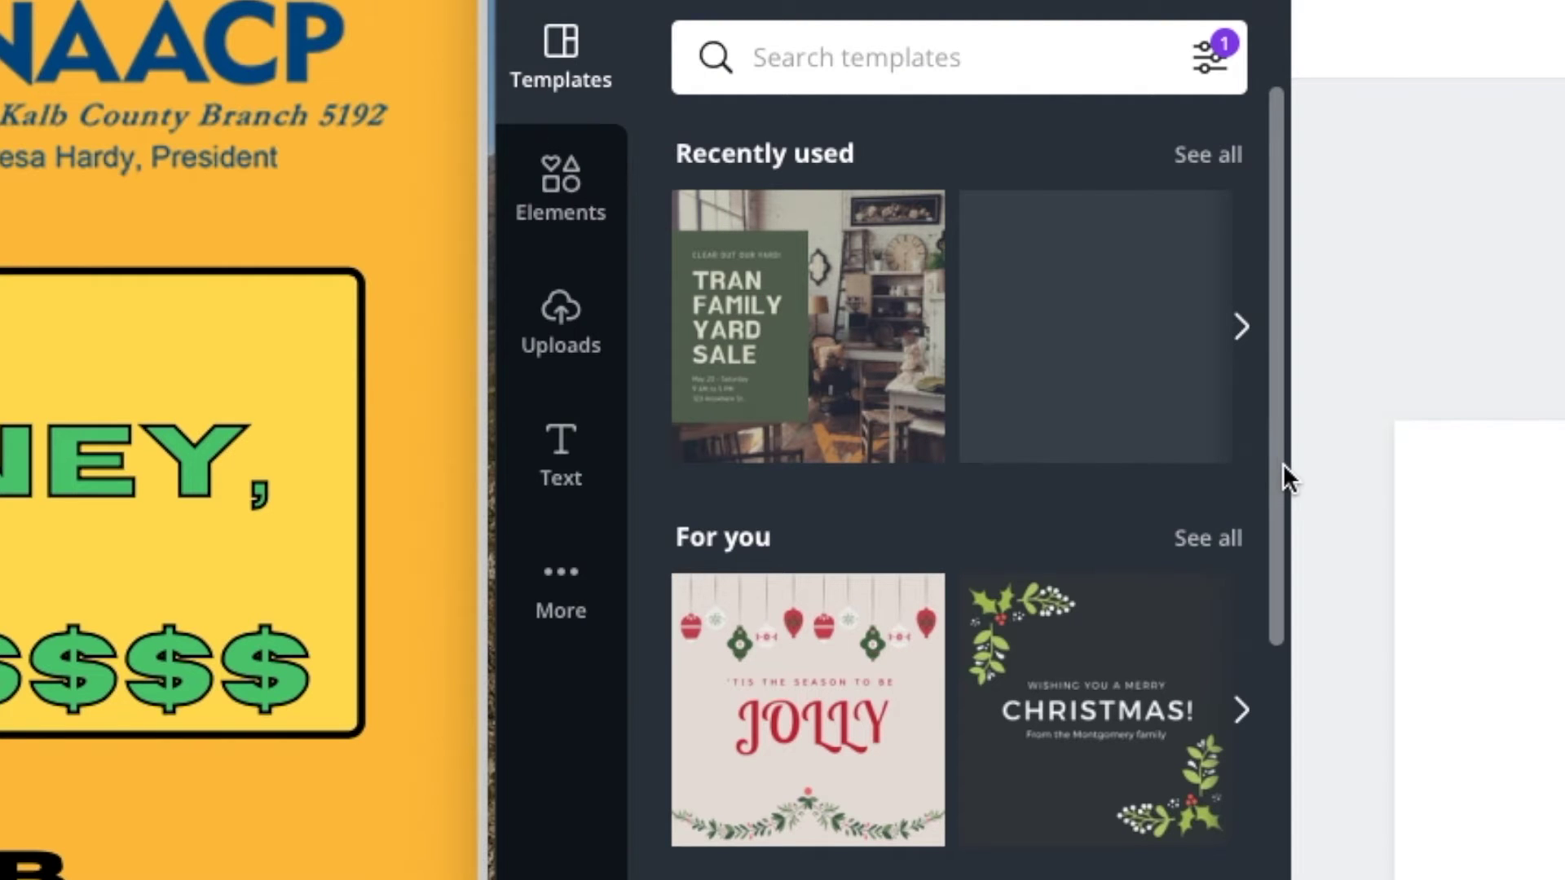
Browse the Instagram Post templates and the available design elements
{"action": "left_click_drag", "start_coordinate": [1276, 618], "coordinate": [1275, 879]}
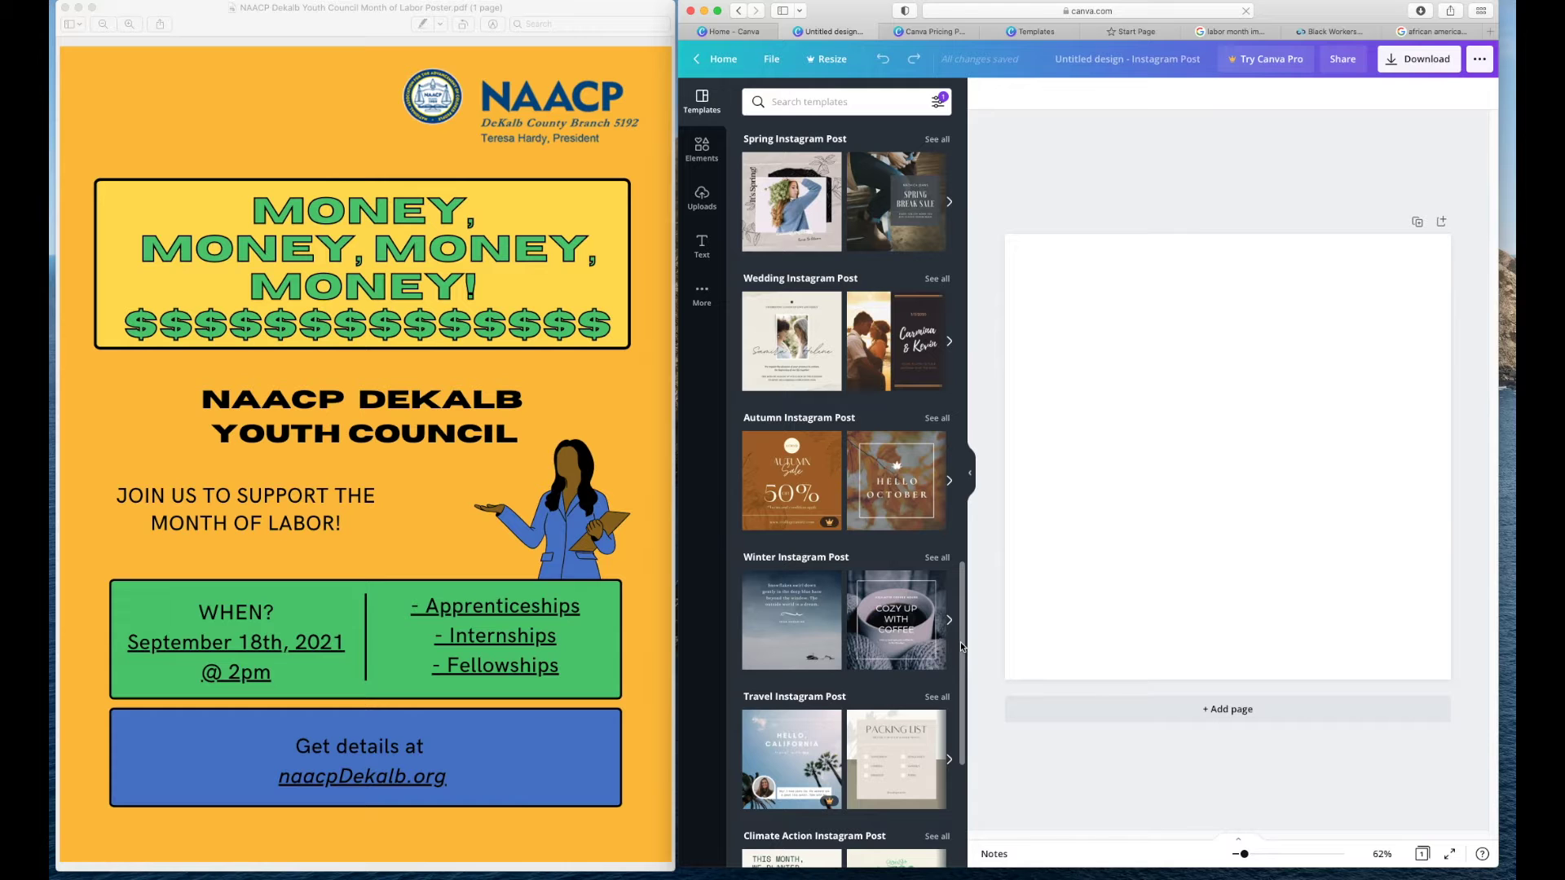
{"action": "left_click_drag", "start_coordinate": [960, 642], "coordinate": [936, 177]}
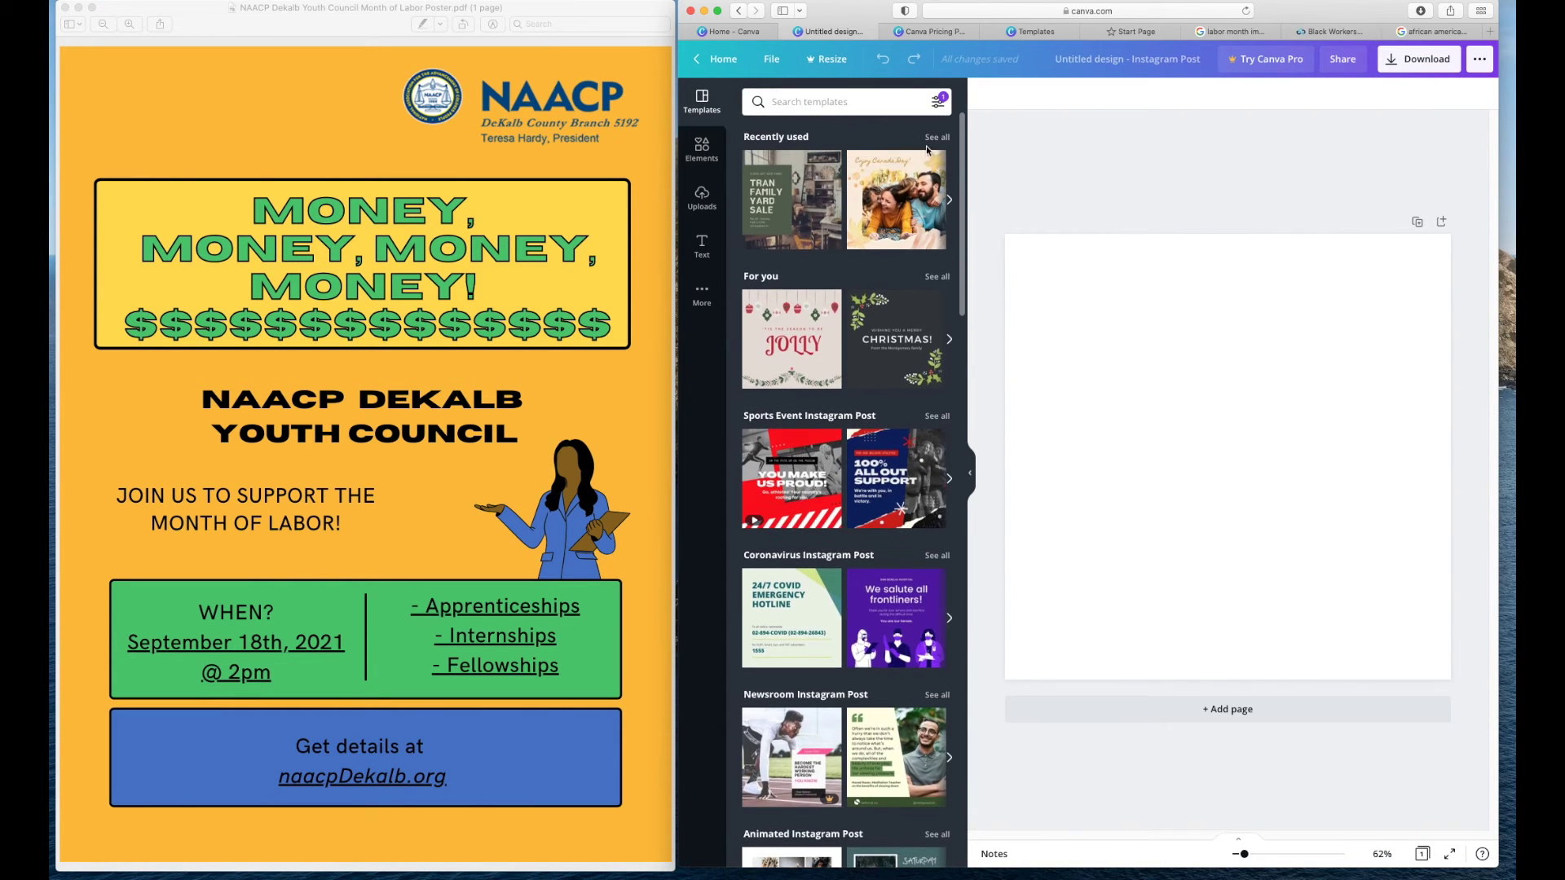
{"action": "left_click", "coordinate": [686, 163]}
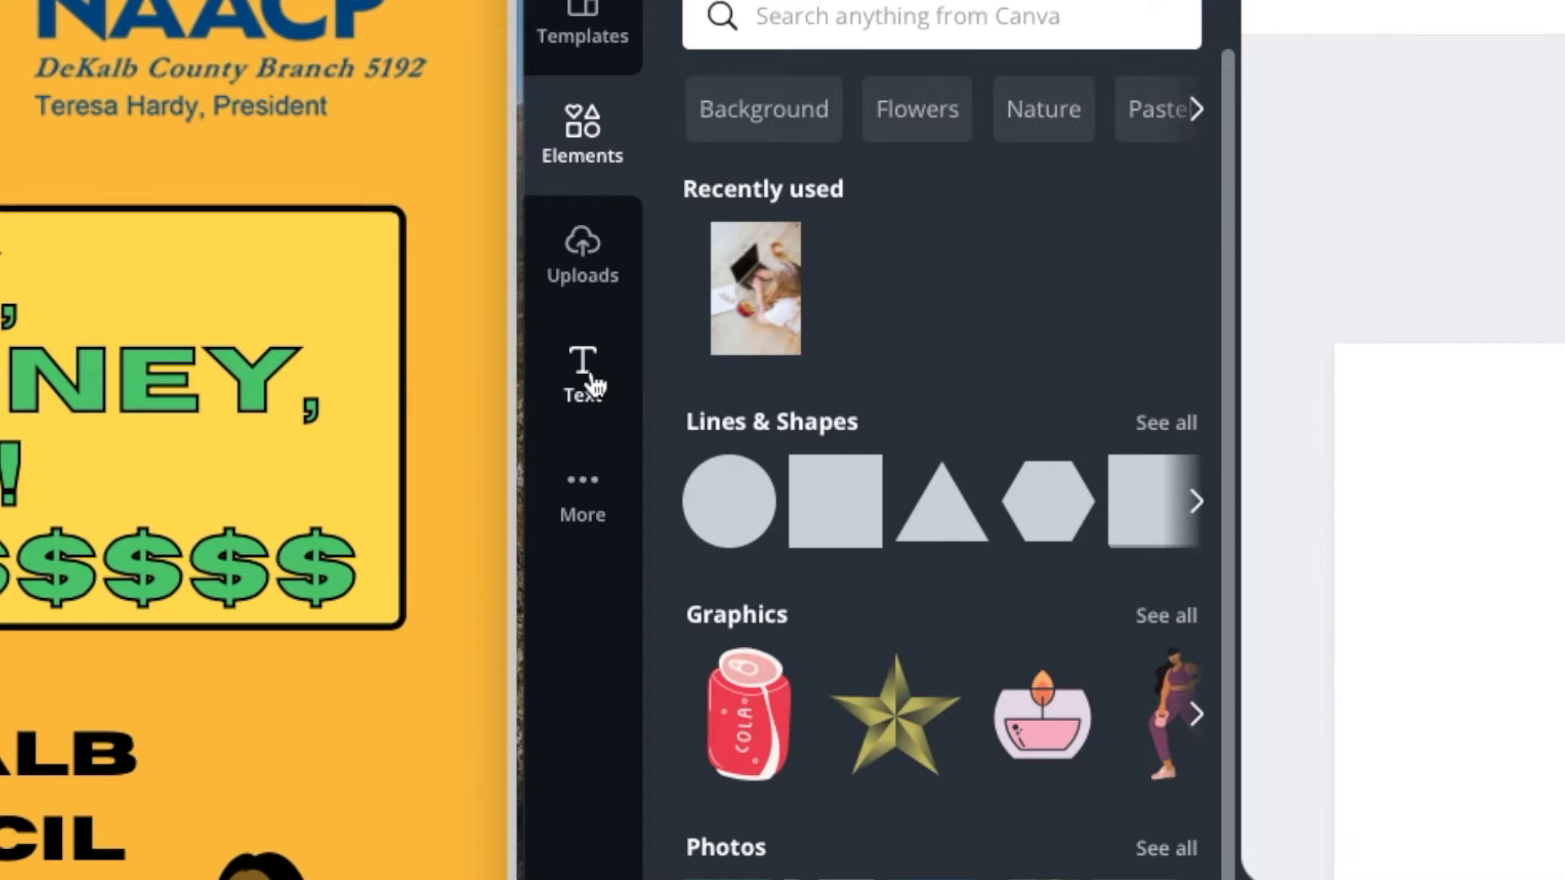
Add the HUGE SALE font combination to the page, shift it slightly, and replace the word SALE with EASY
{"action": "left_click", "coordinate": [591, 383]}
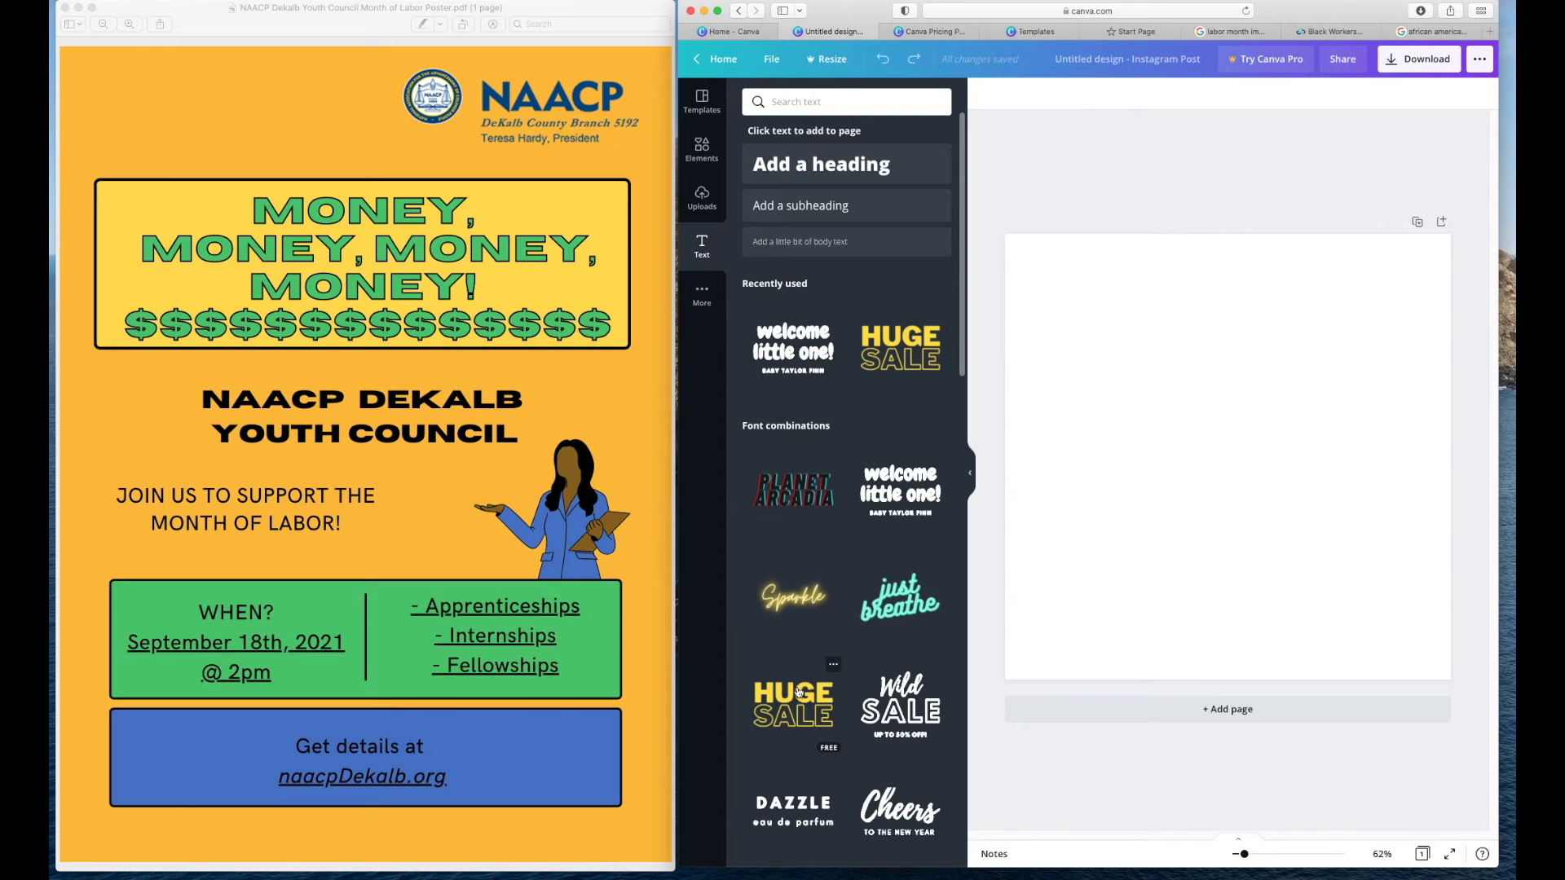
{"action": "left_click", "coordinate": [796, 691]}
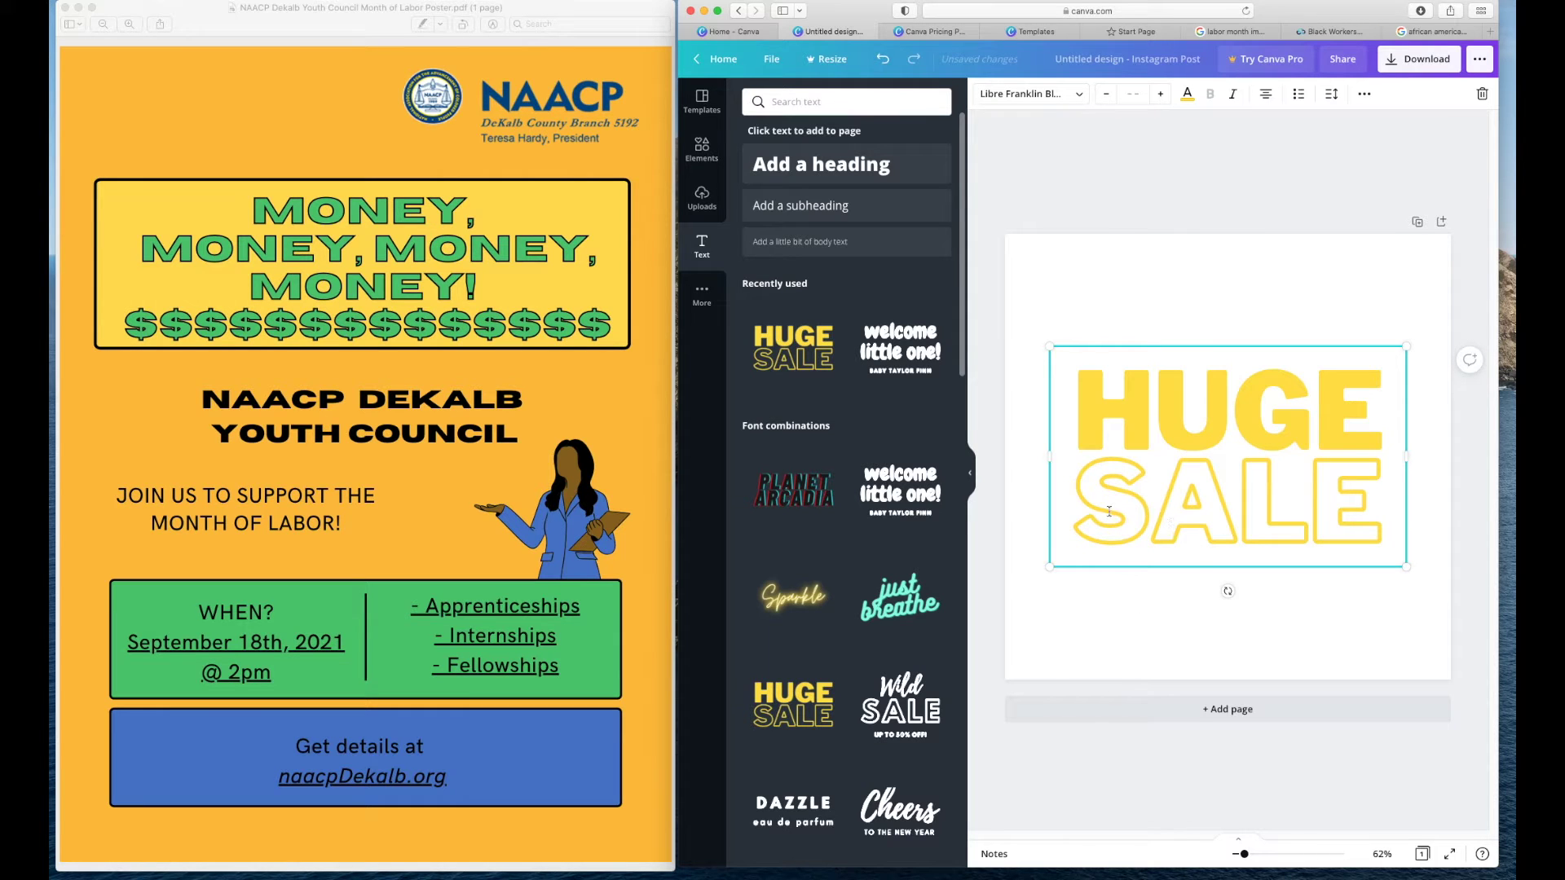
{"action": "mouse_move", "coordinate": [1084, 504]}
{"action": "left_mouse_down"}
{"action": "mouse_move", "coordinate": [1208, 506]}
{"action": "mouse_move", "coordinate": [1060, 518]}
{"action": "mouse_move", "coordinate": [1077, 517]}
{"action": "left_mouse_up"}
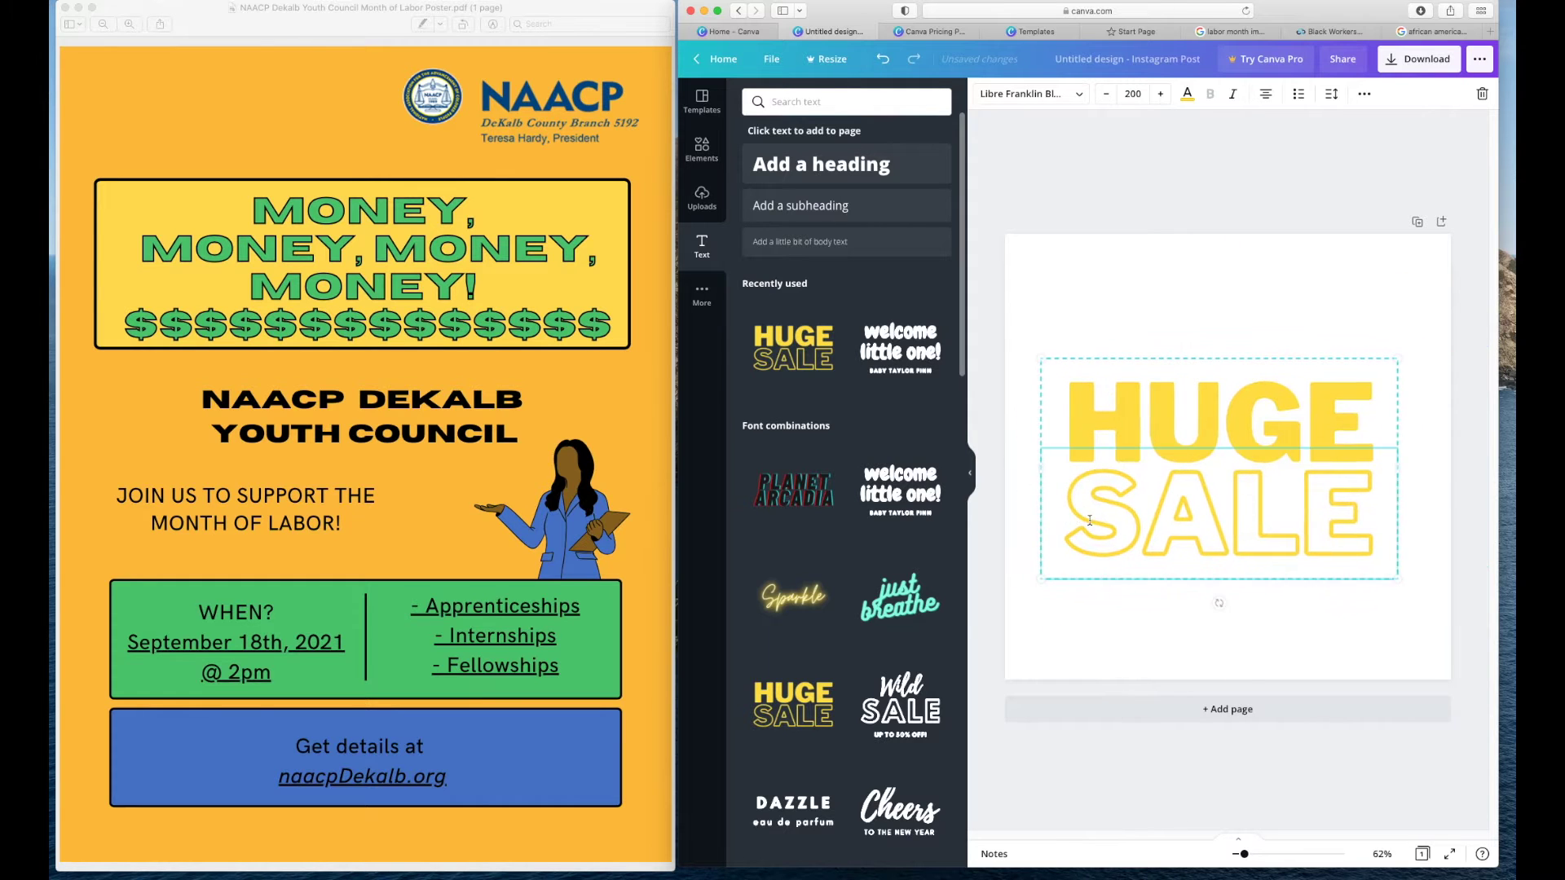
{"action": "double_click", "coordinate": [1130, 518]}
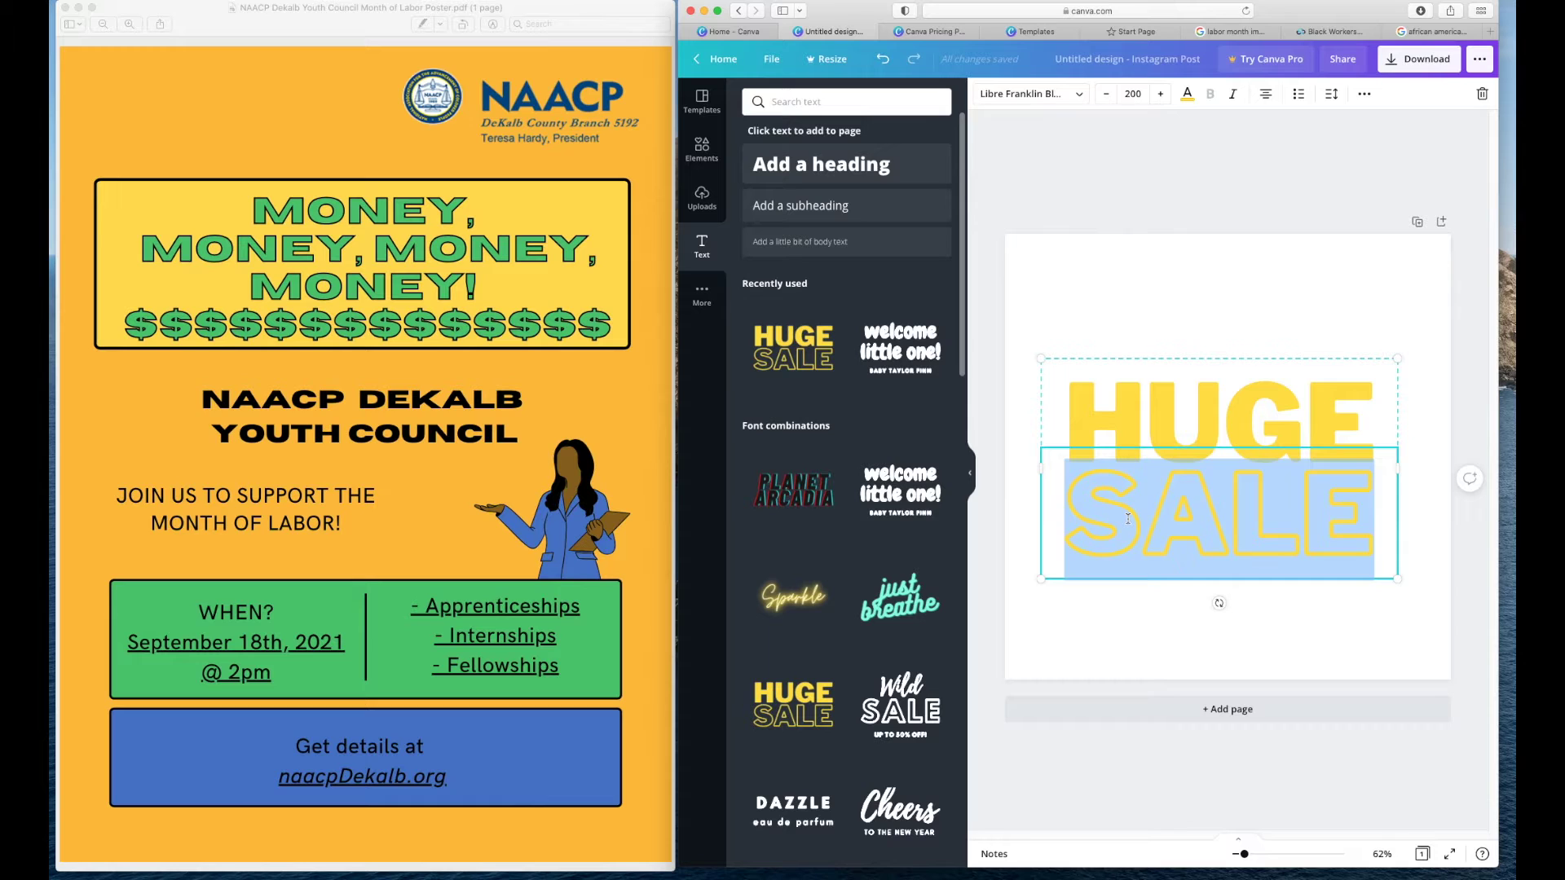
{"action": "type", "text": "EASY"}
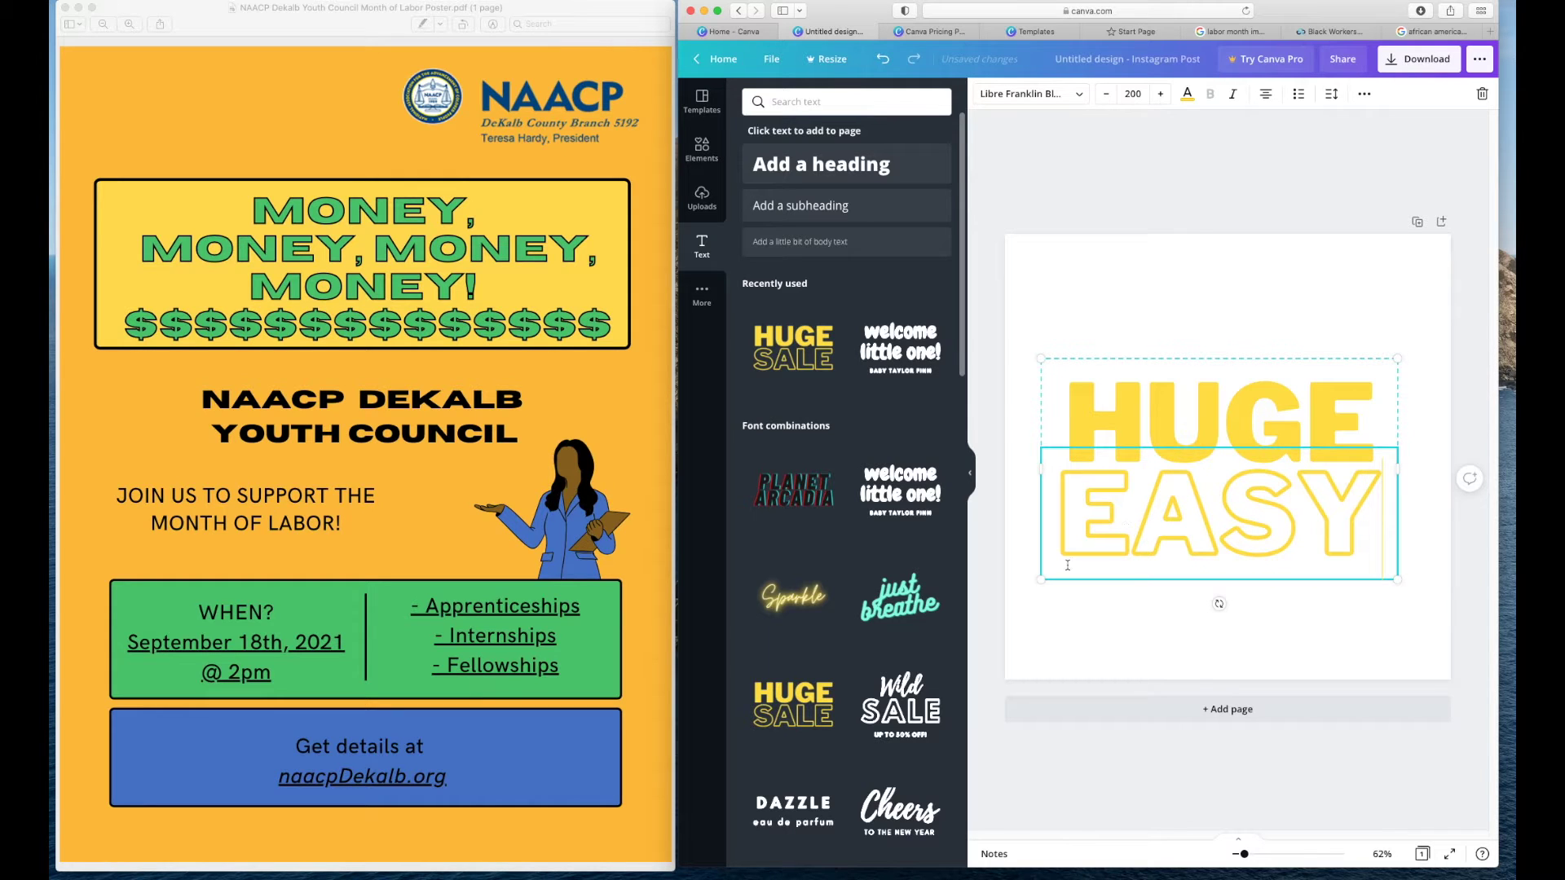
{"action": "left_click", "coordinate": [1068, 632]}
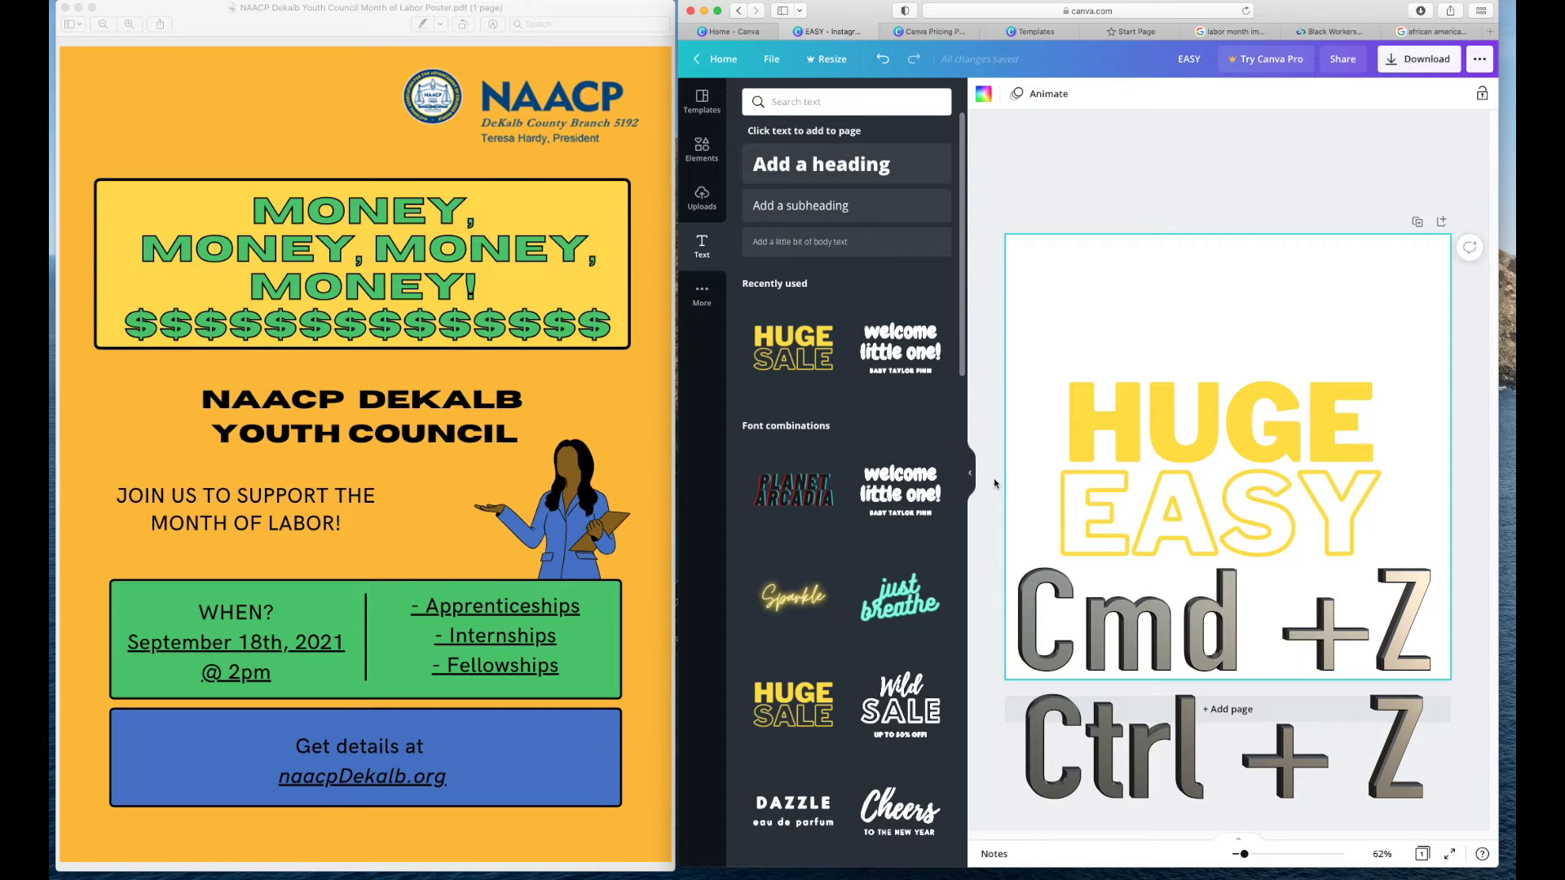
Undo the wording change, the move and the insertion of the font combination
{"action": "key", "text": "super+z"}
{"action": "key", "text": "super+z"}
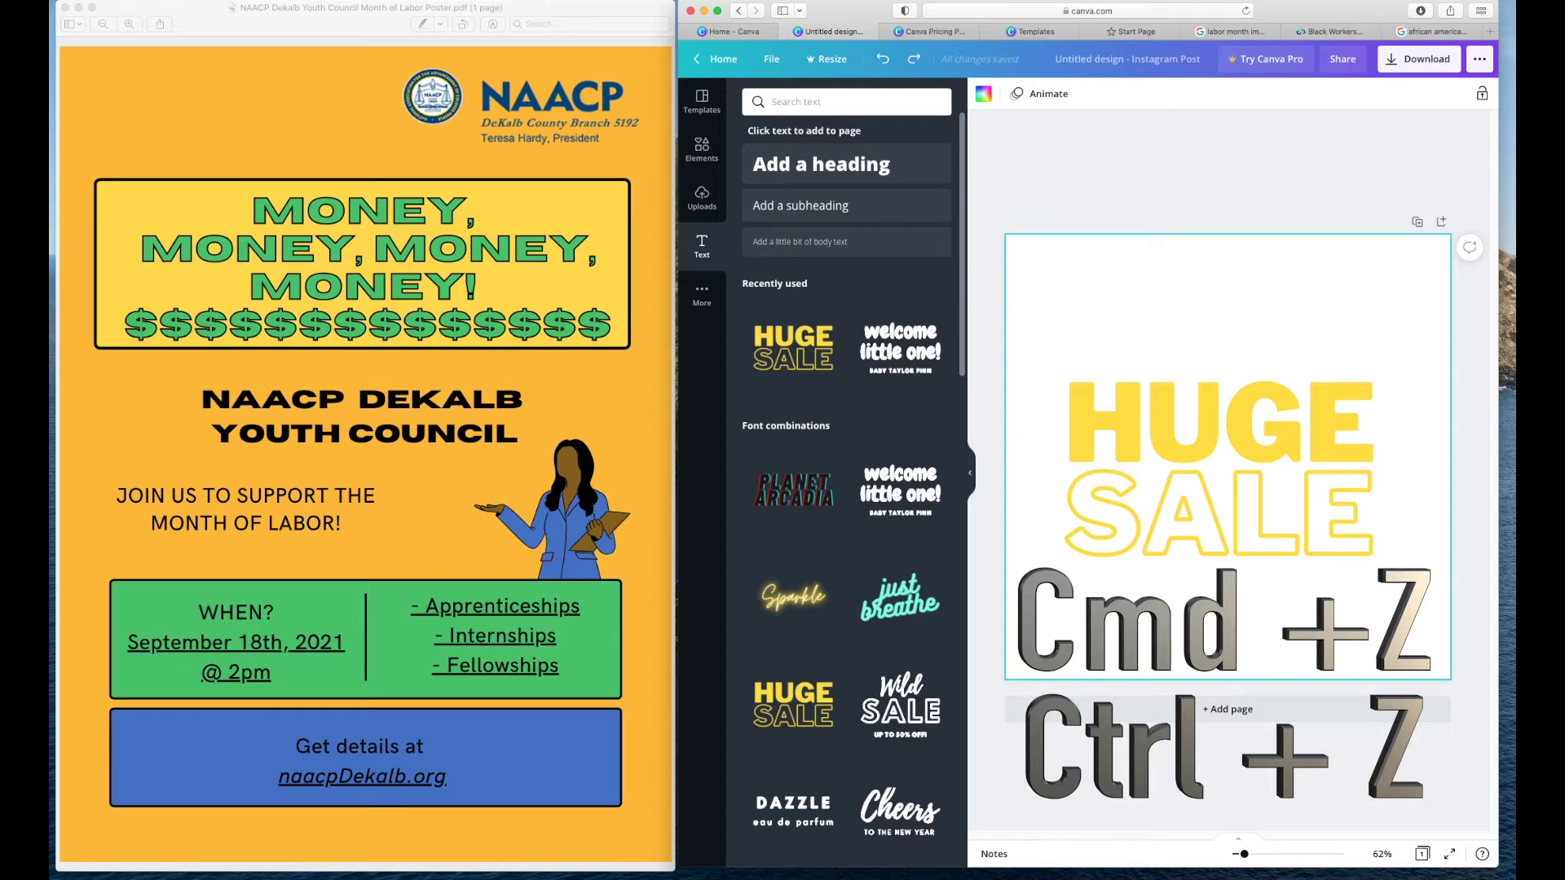
{"action": "key", "text": "super+z"}
{"action": "key", "text": "super+z"}
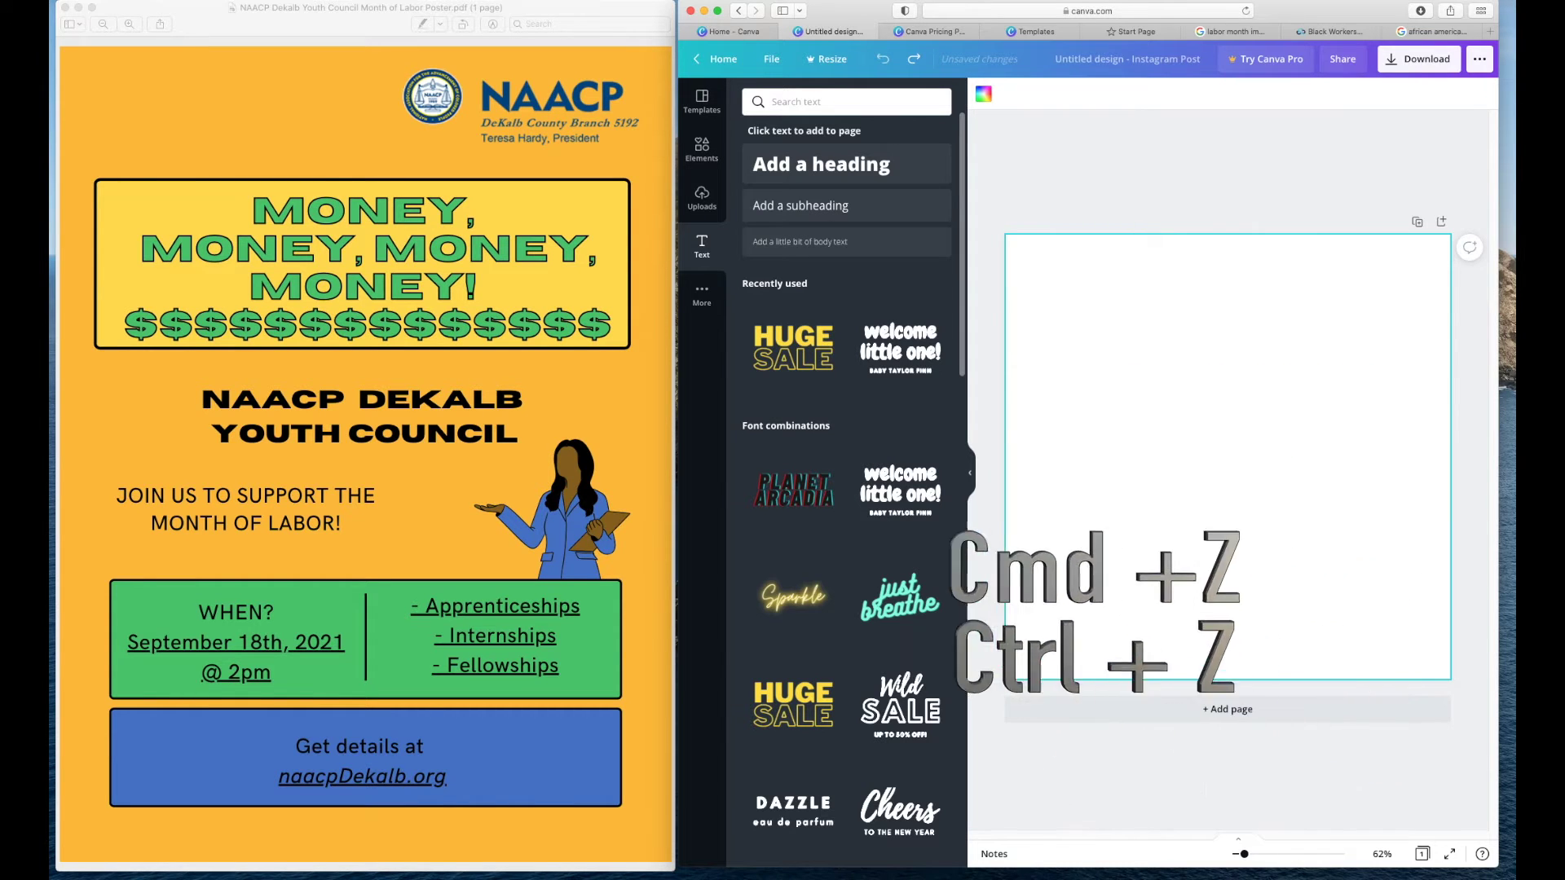
Insert the recently used HUGE SALE font combination again and delete it from the page
{"action": "left_click", "coordinate": [814, 357]}
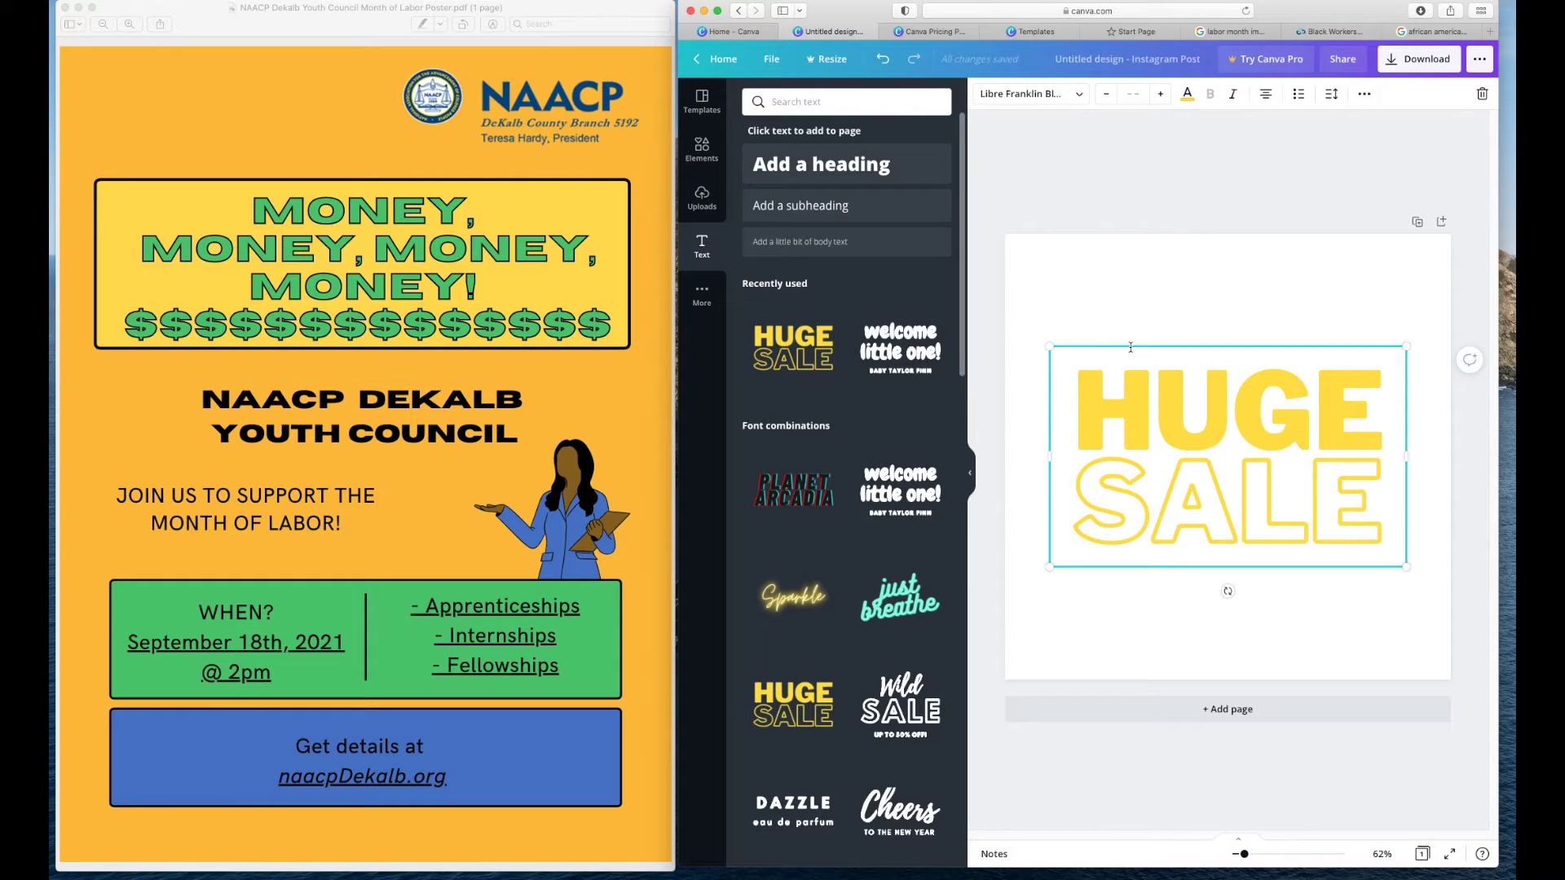
{"action": "key", "text": "Delete"}
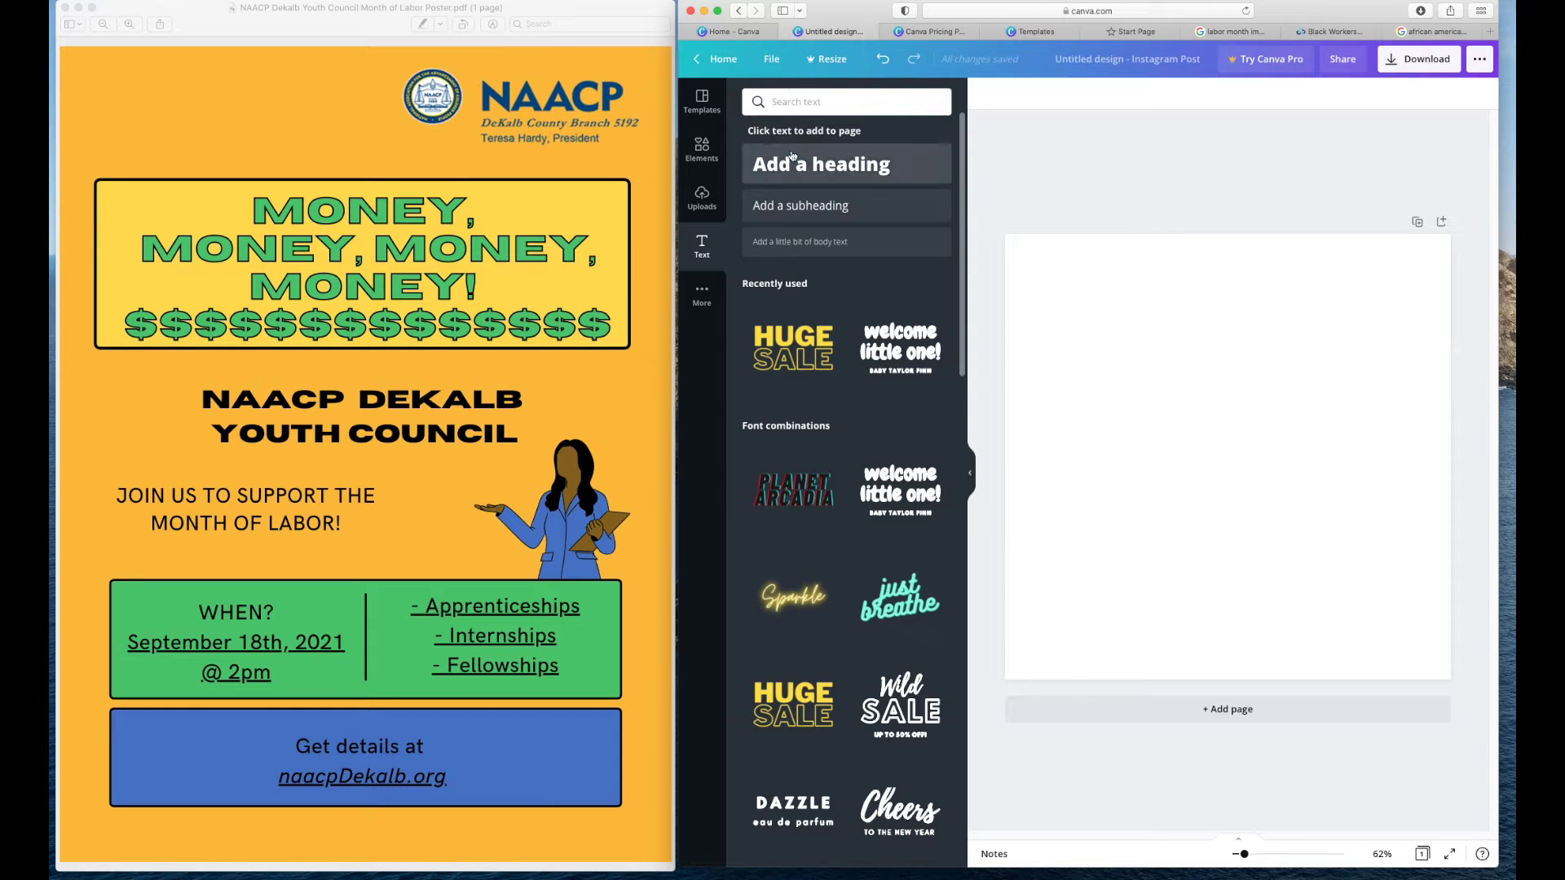
Apply the recently used green family yard sale template to the page and select its date, time and address text
{"action": "left_click", "coordinate": [702, 103]}
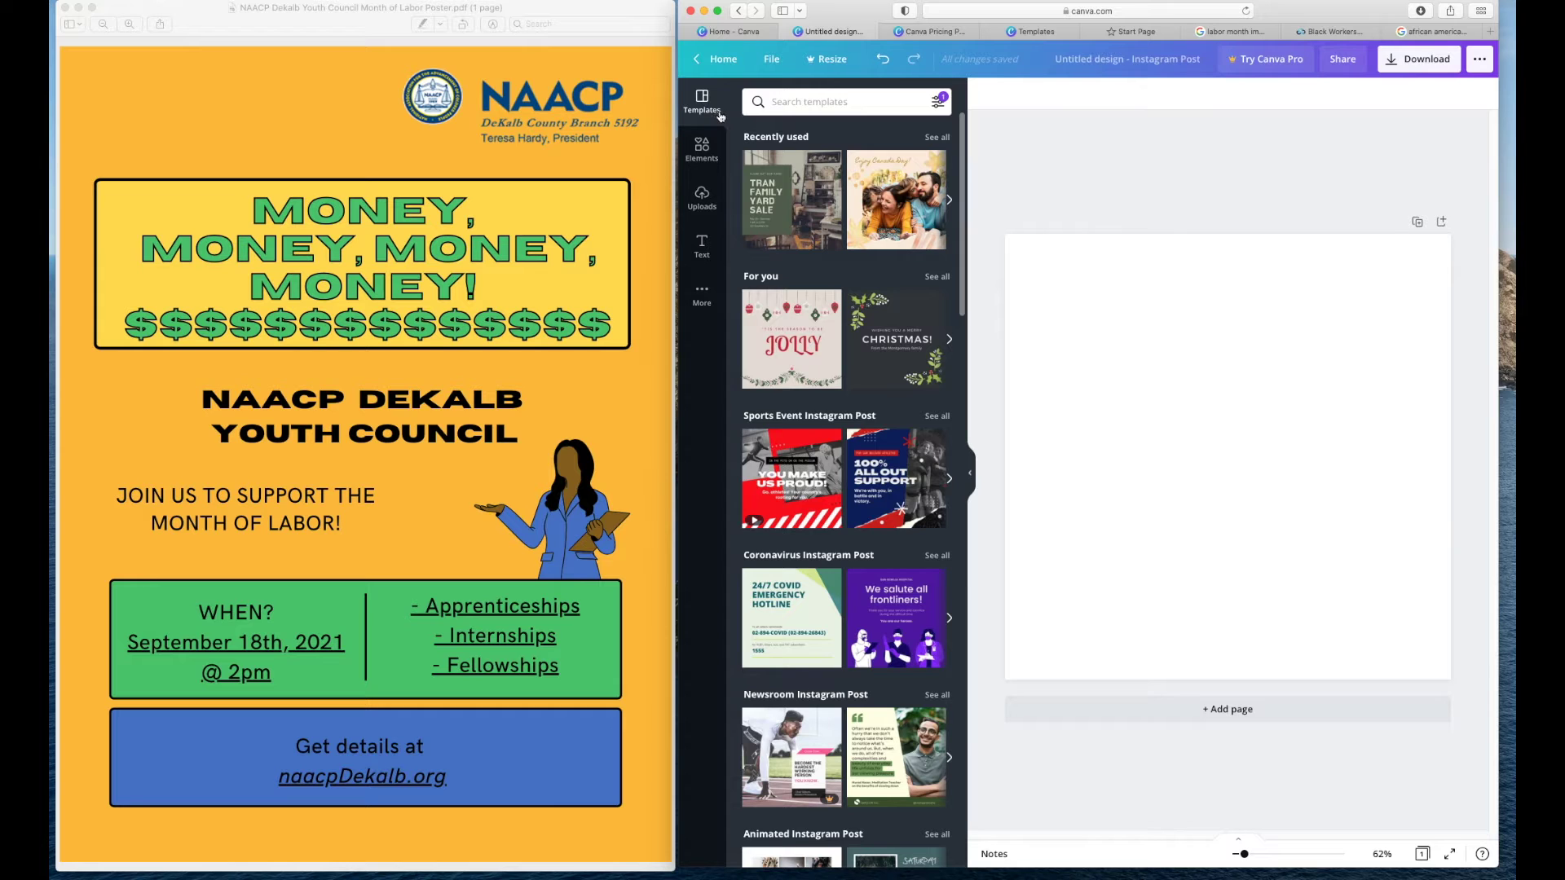
{"action": "left_click", "coordinate": [791, 192]}
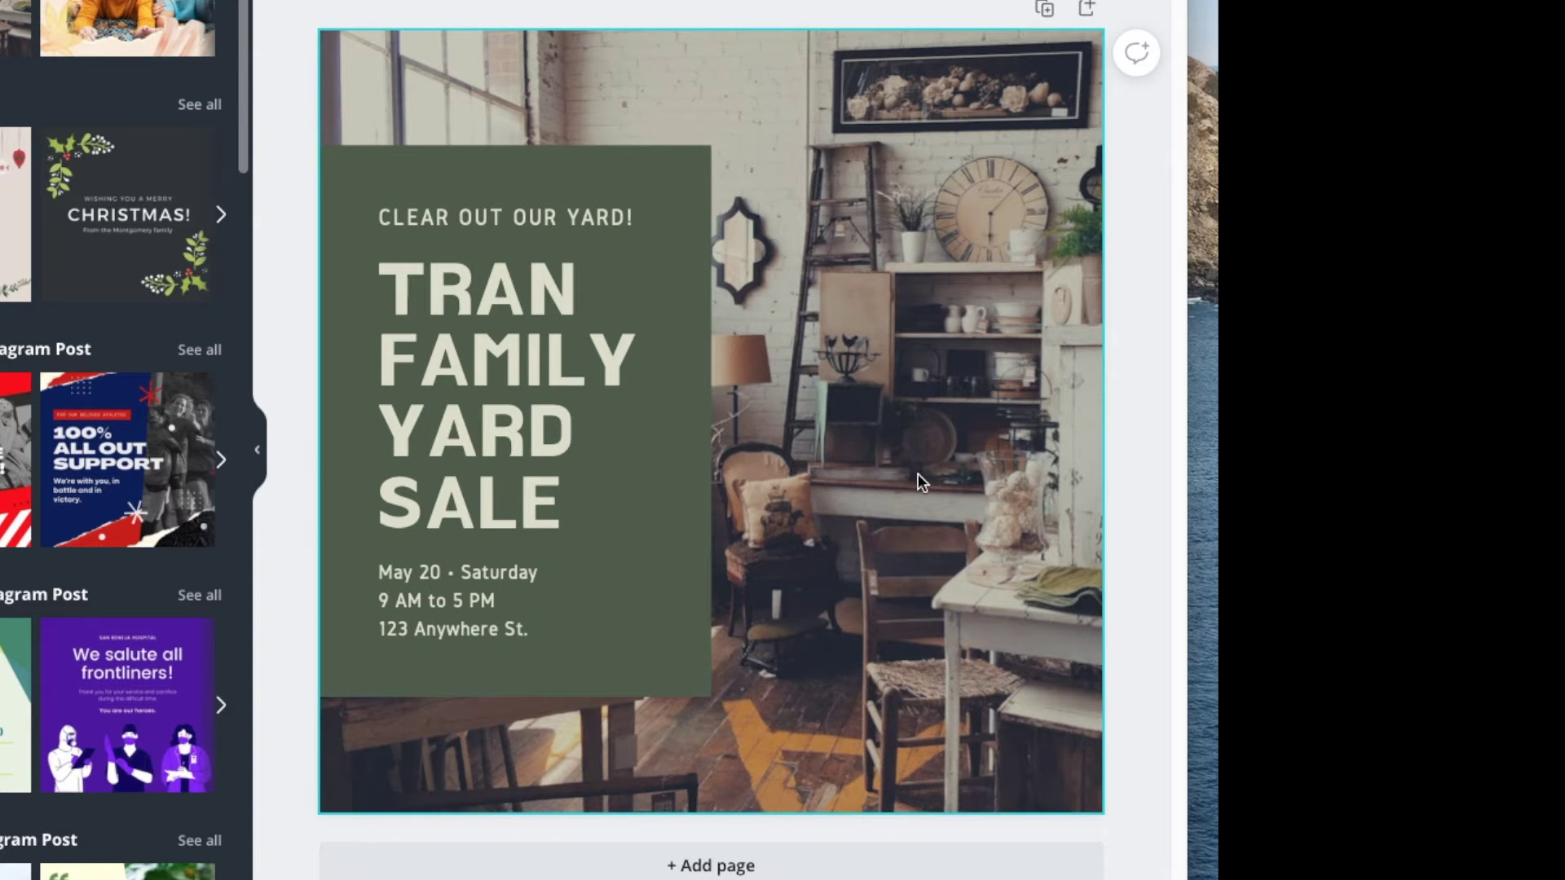
{"action": "left_click", "coordinate": [648, 277]}
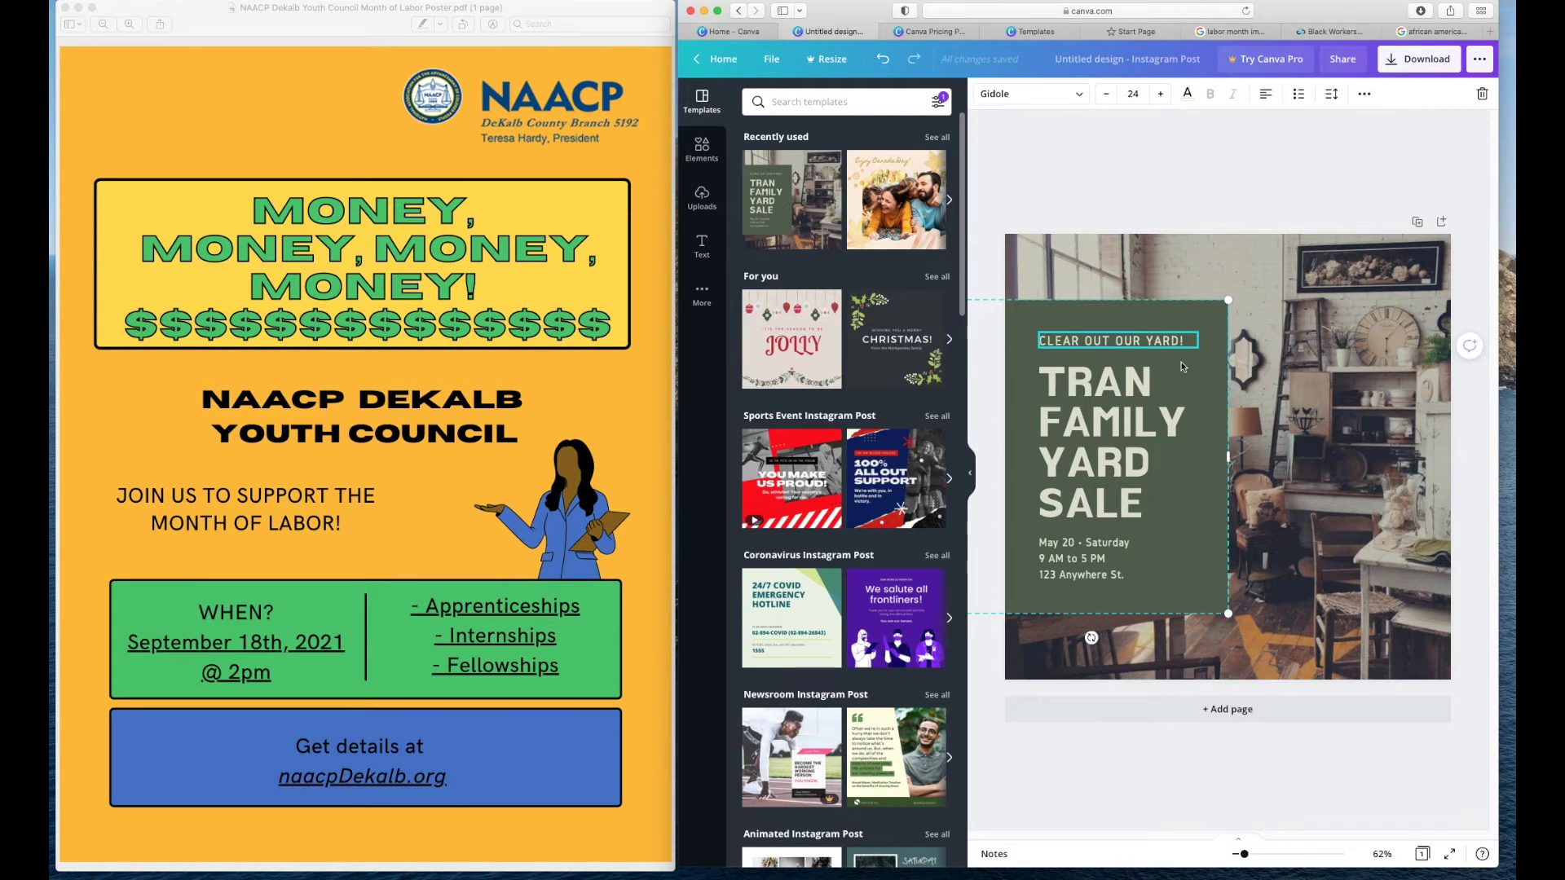
{"action": "left_click", "coordinate": [1098, 561]}
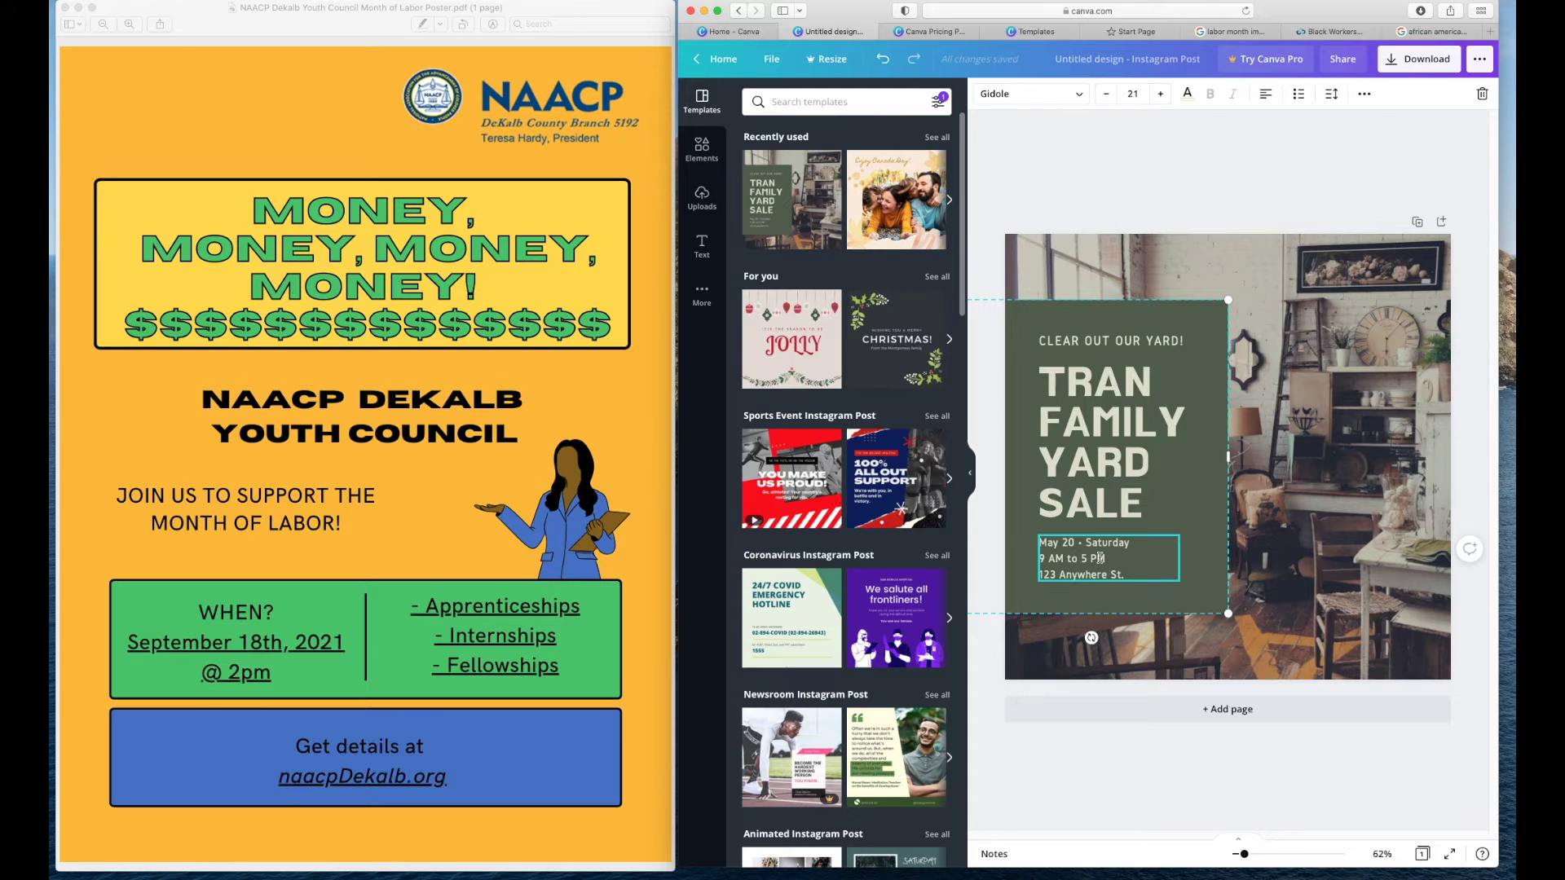
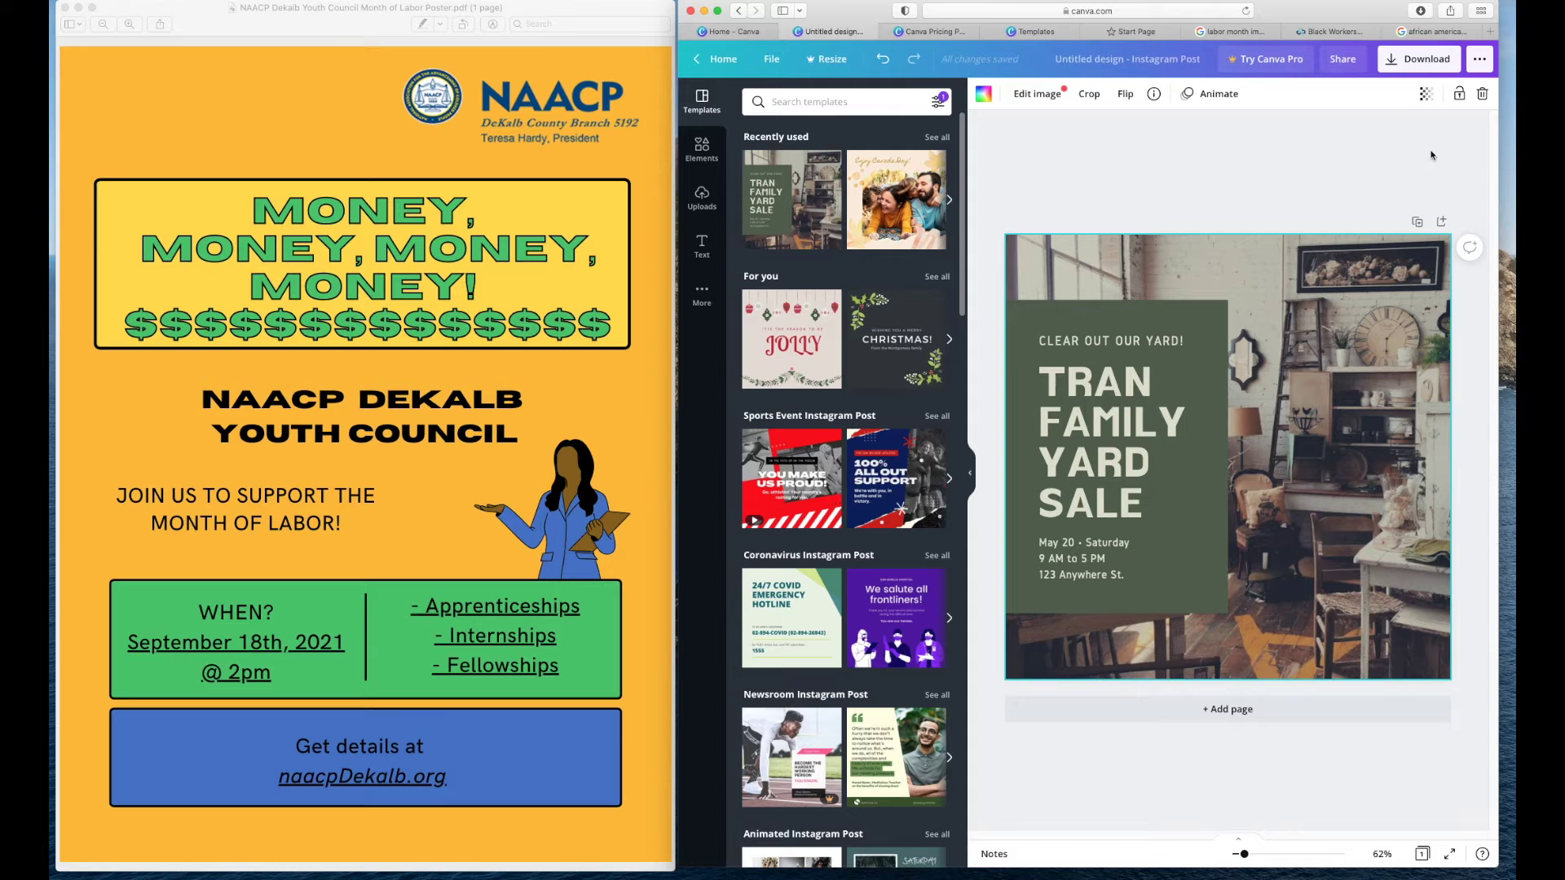
Open the trading-screens photo from the "labor month image" search results at full size and save it to Downloads
{"action": "left_click", "coordinate": [1259, 34]}
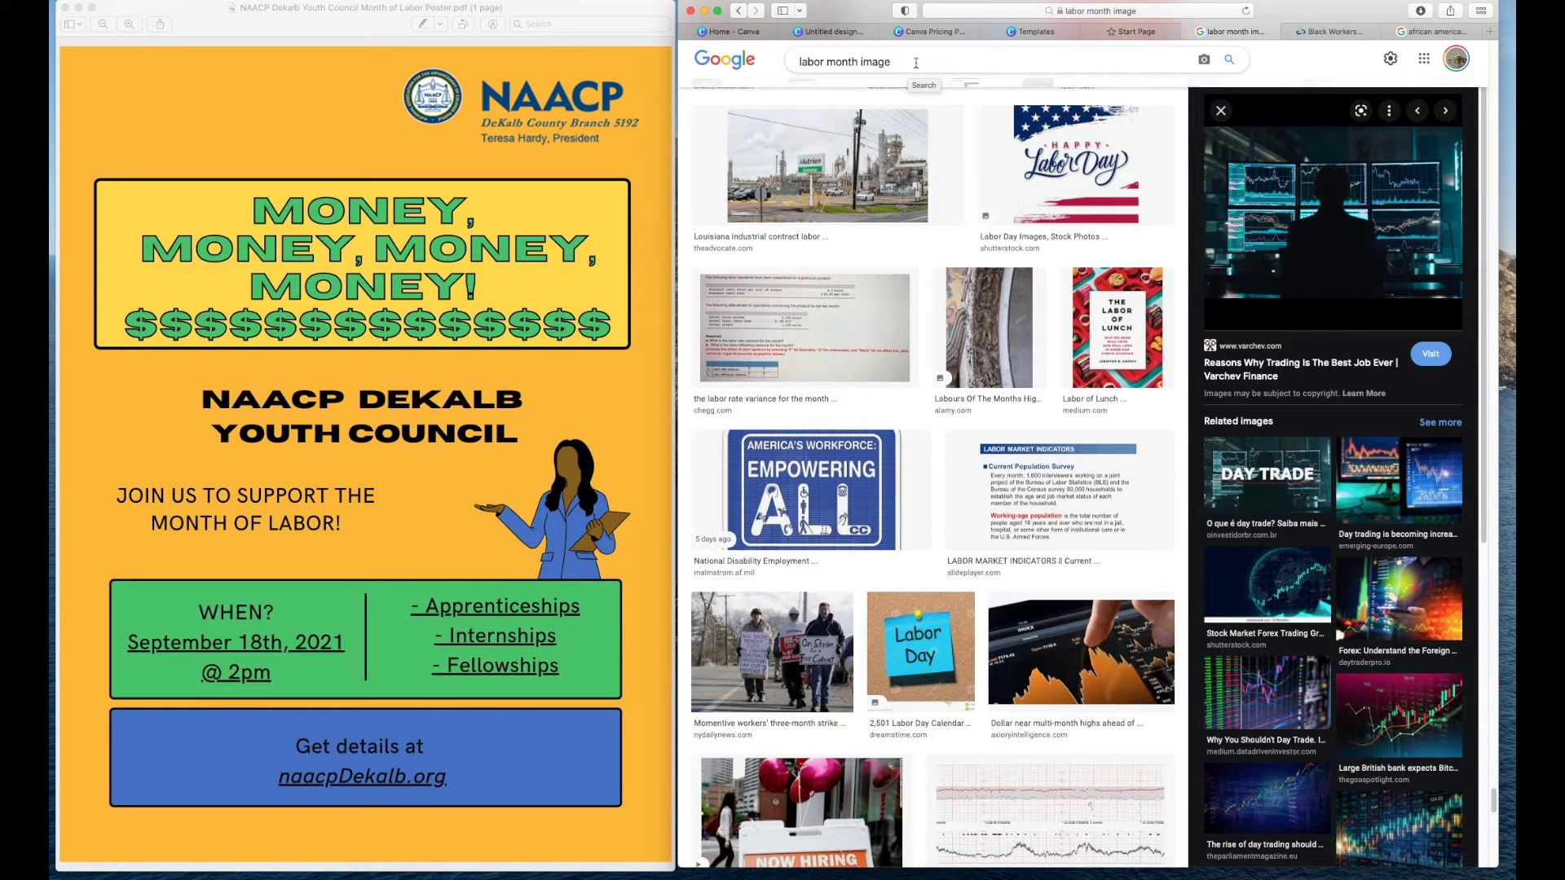
{"action": "left_click", "coordinate": [1303, 237]}
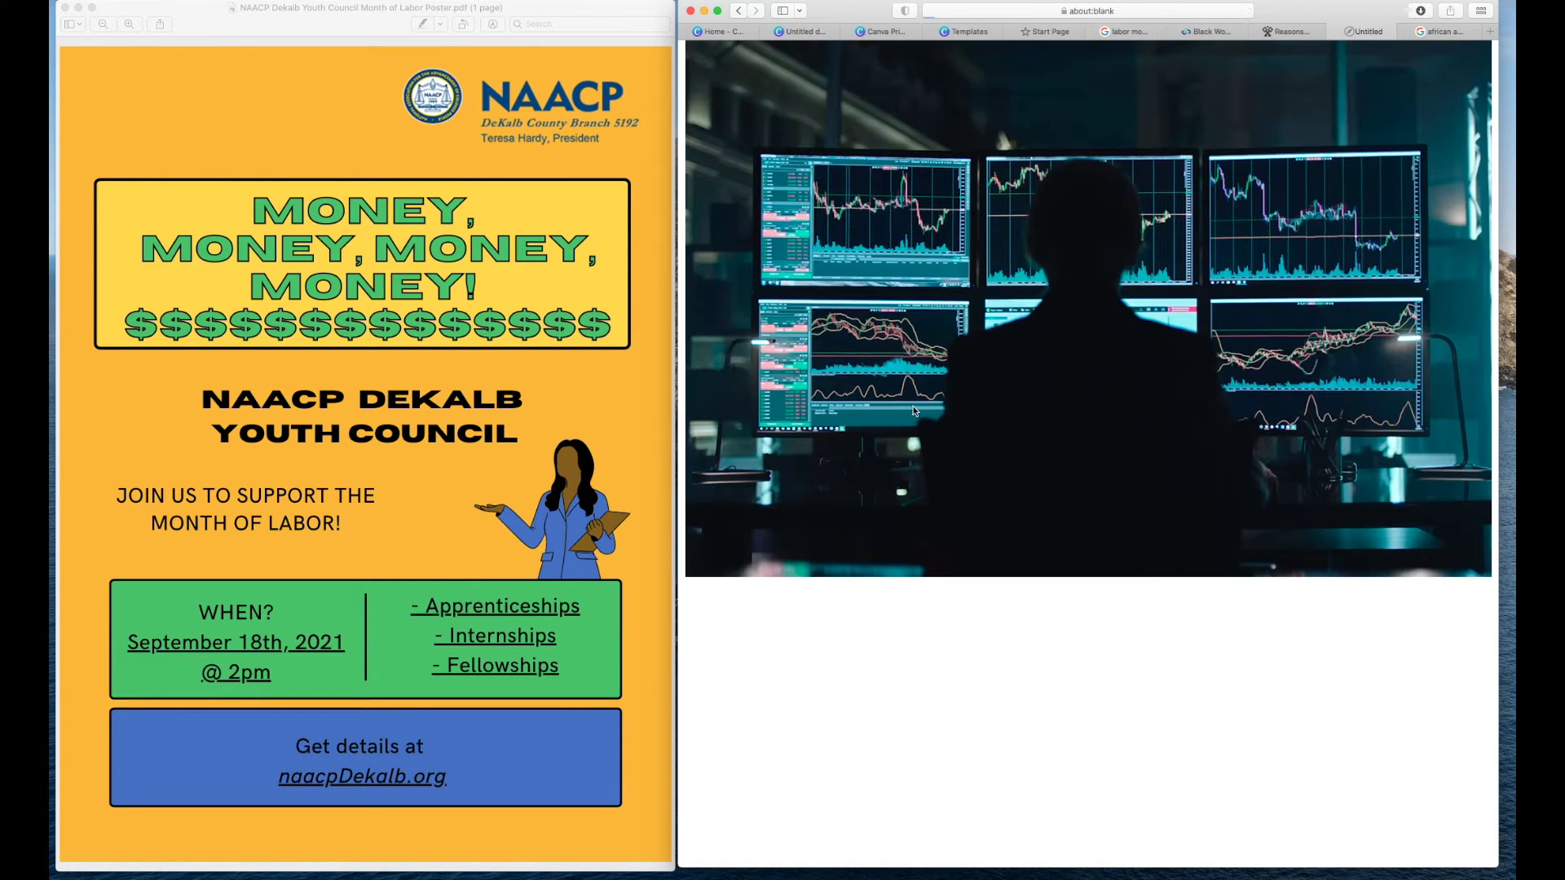
{"action": "left_click", "coordinate": [917, 407]}
{"action": "right_click", "coordinate": [926, 398]}
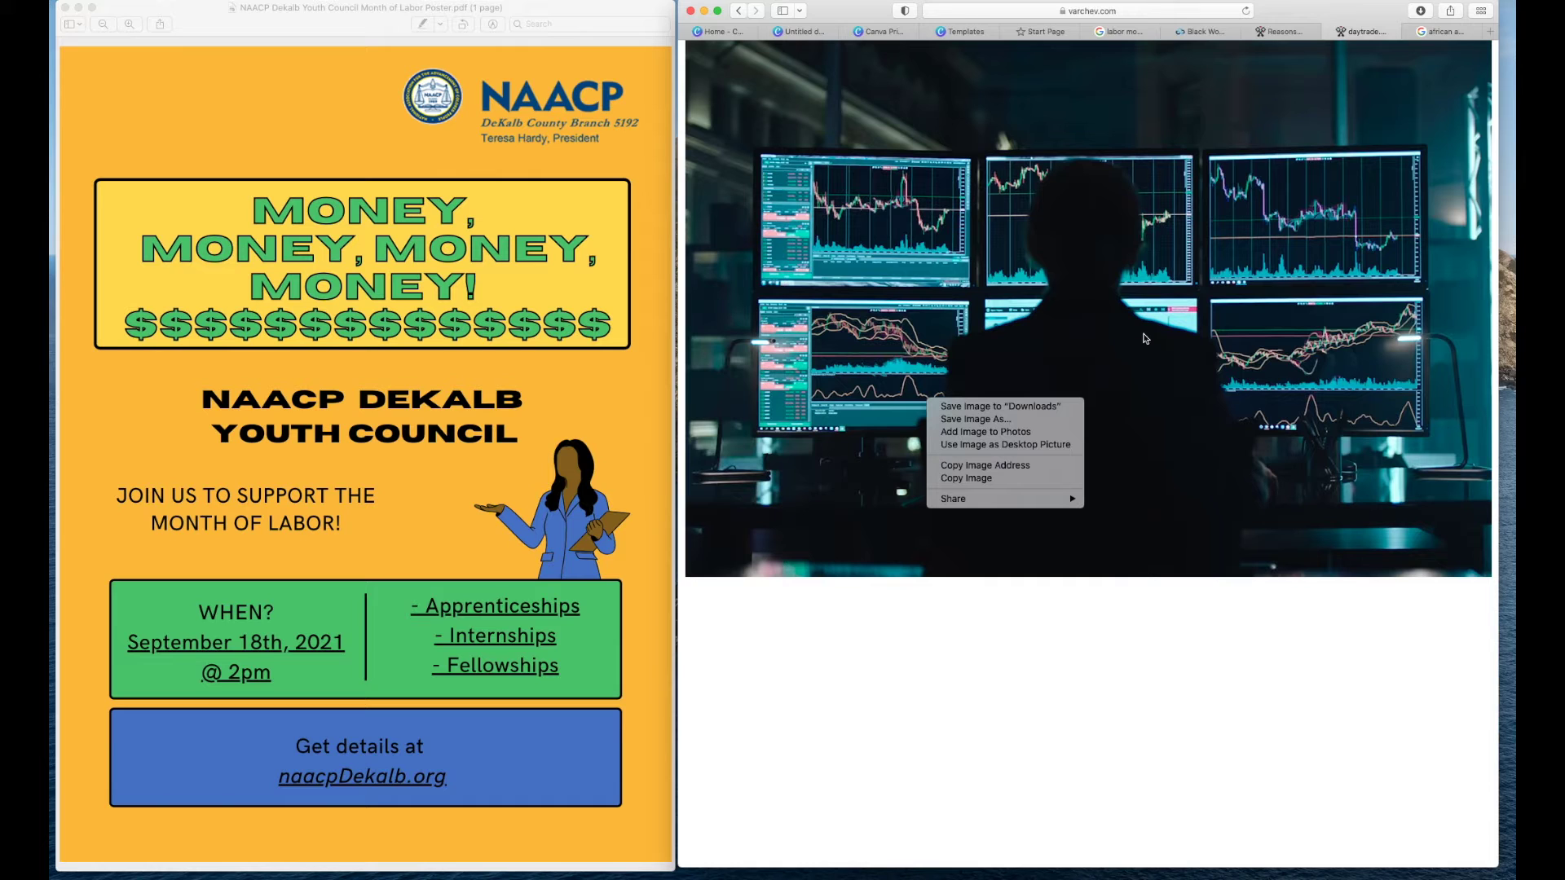
{"action": "left_click", "coordinate": [993, 407]}
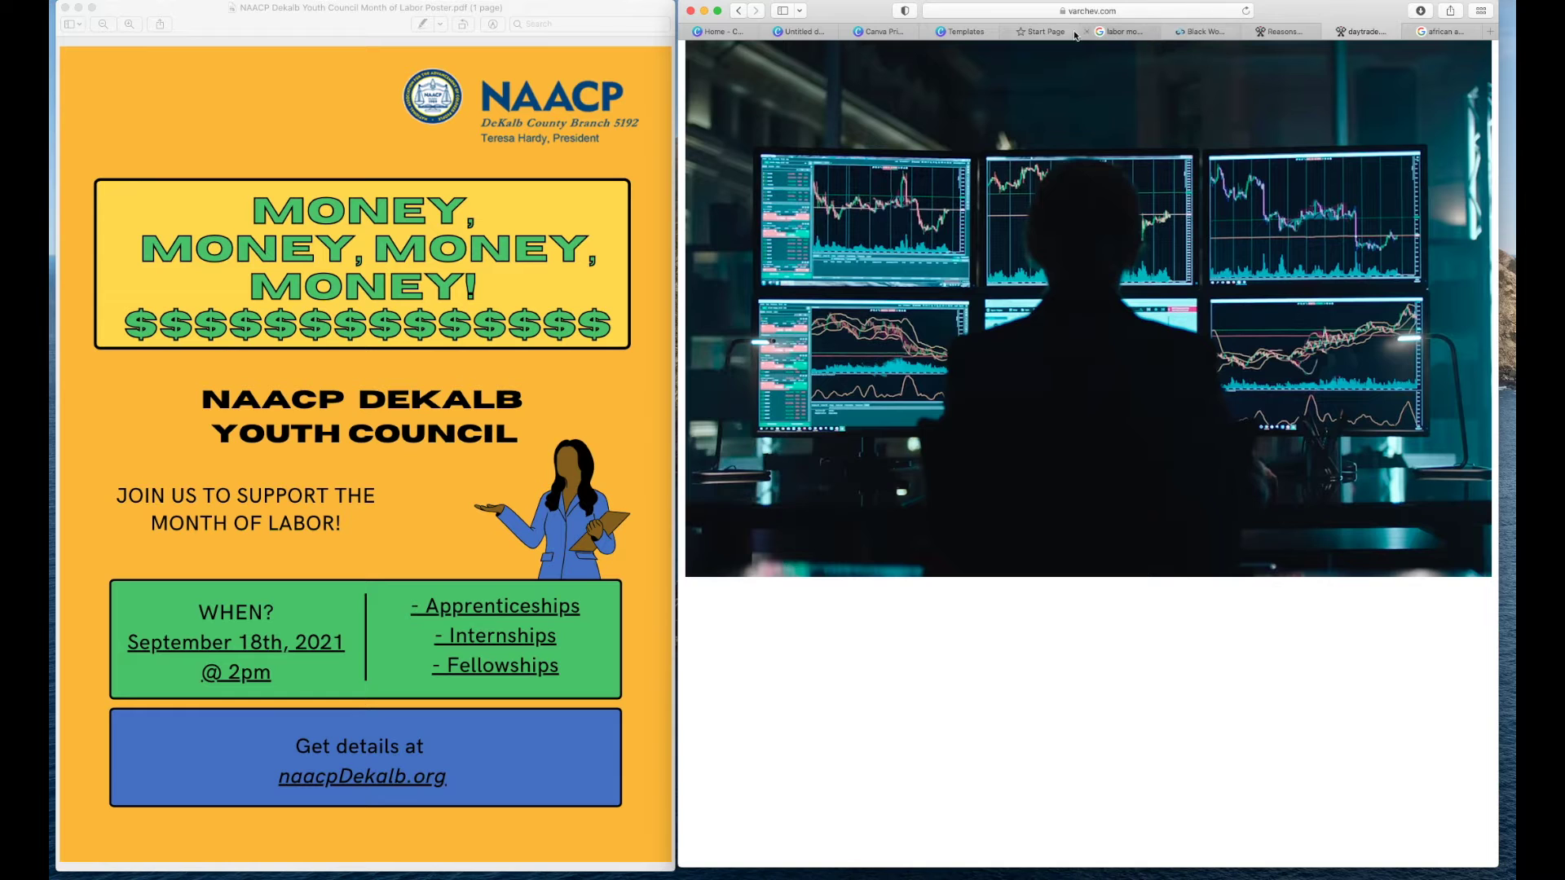
Leave the trading photo's pages and view the mural image in the Black (Labor) History Month article
{"action": "left_click", "coordinate": [739, 11]}
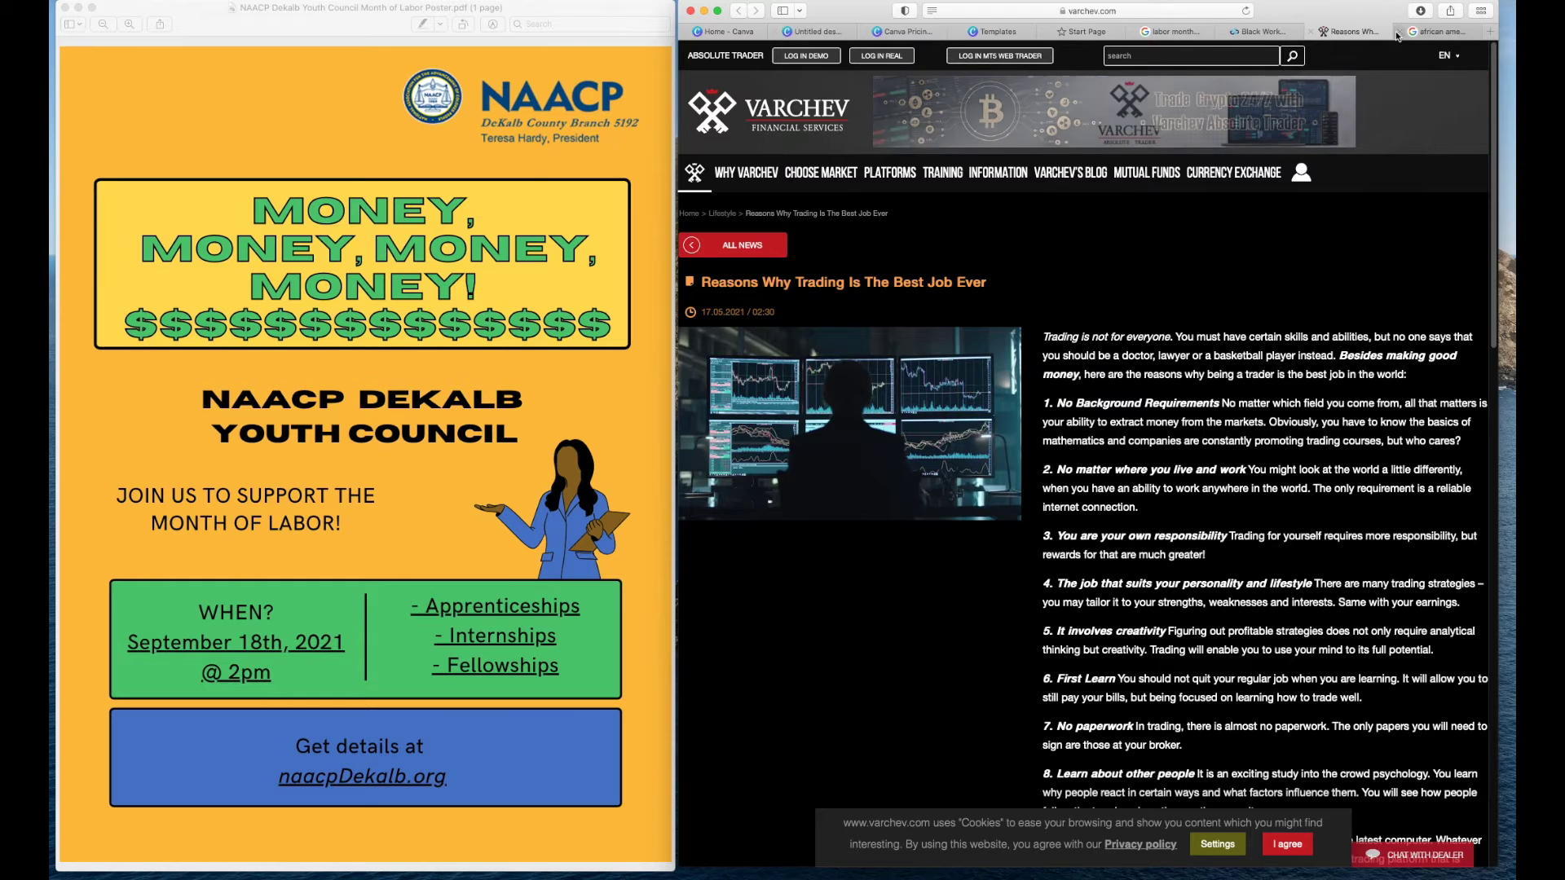
{"action": "left_click", "coordinate": [1312, 32]}
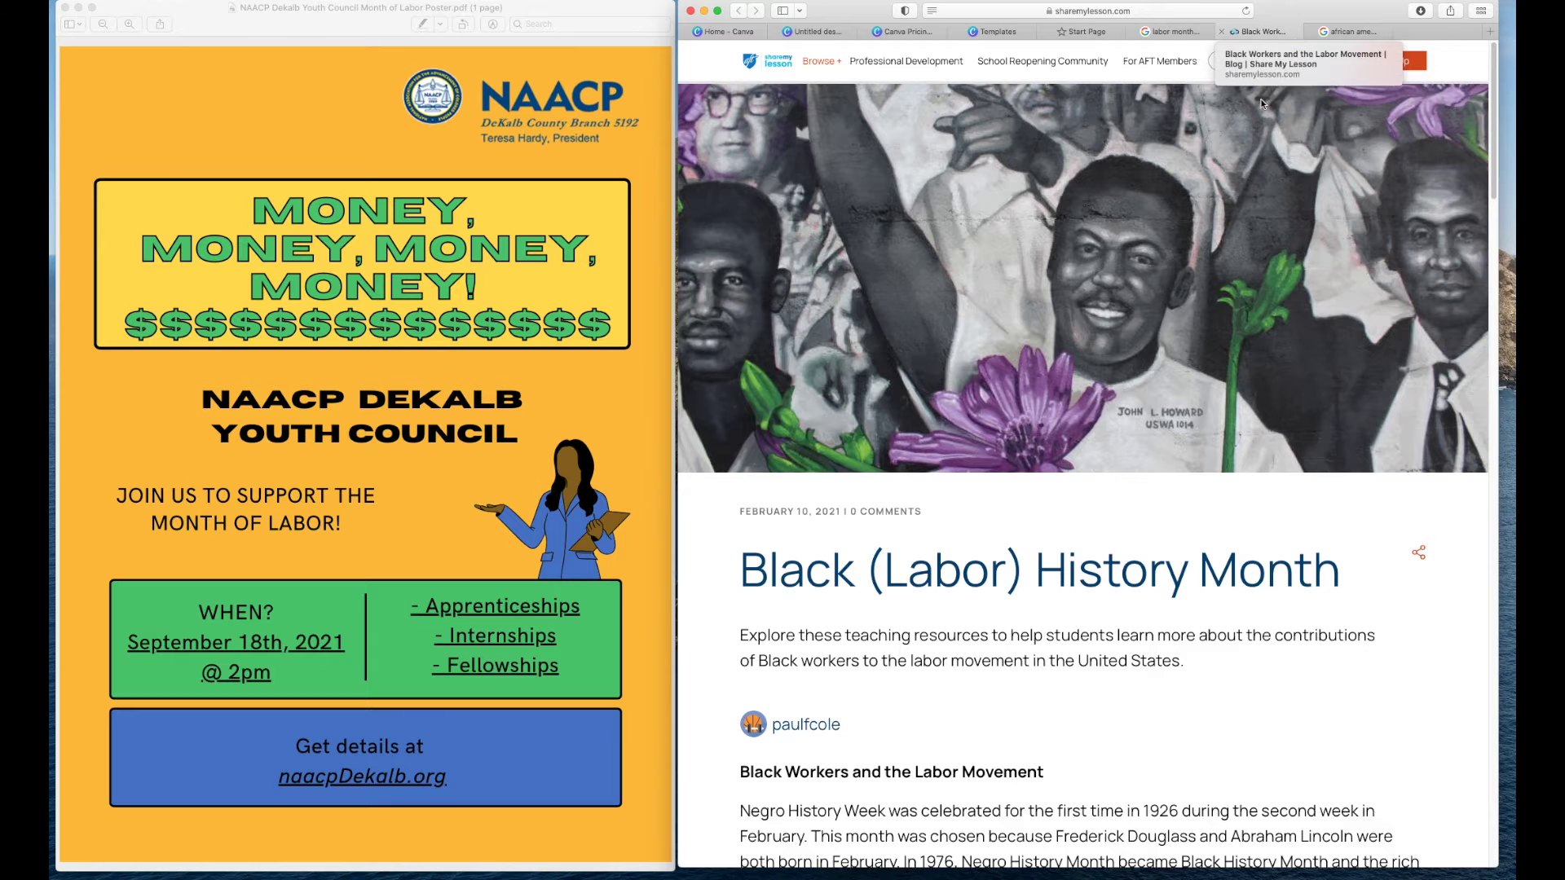
{"action": "scroll", "coordinate": [1109, 295], "scroll_direction": "down", "scroll_amount": 1}
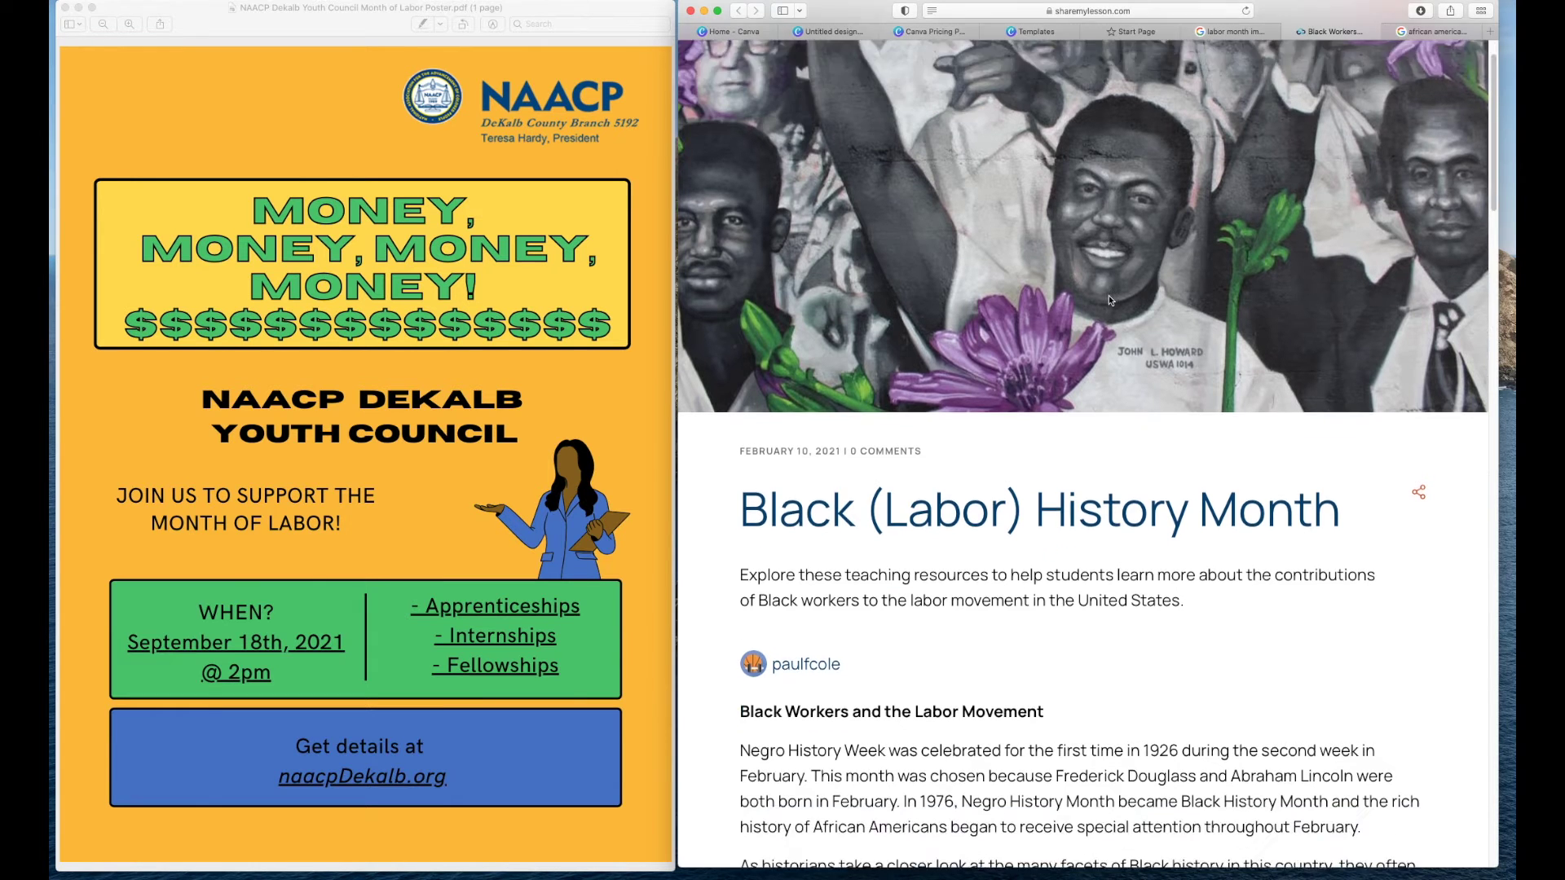
{"action": "scroll", "coordinate": [1109, 295], "scroll_direction": "up", "scroll_amount": 1}
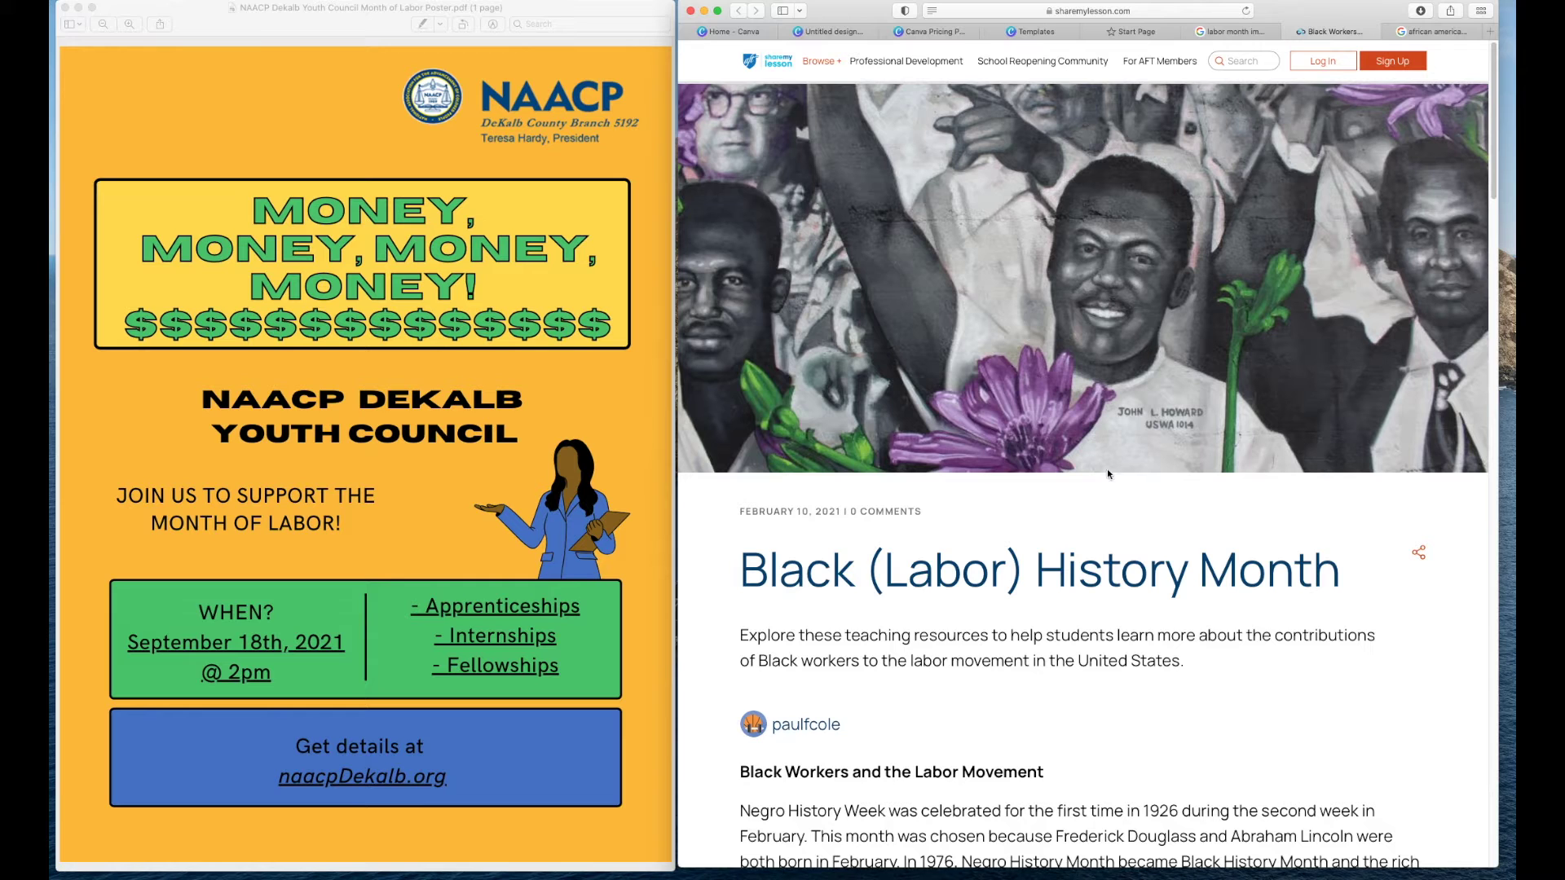
Save the mural image from the Black (Labor) History Month article to Downloads and close the article and its image search page
{"action": "right_click", "coordinate": [1078, 322]}
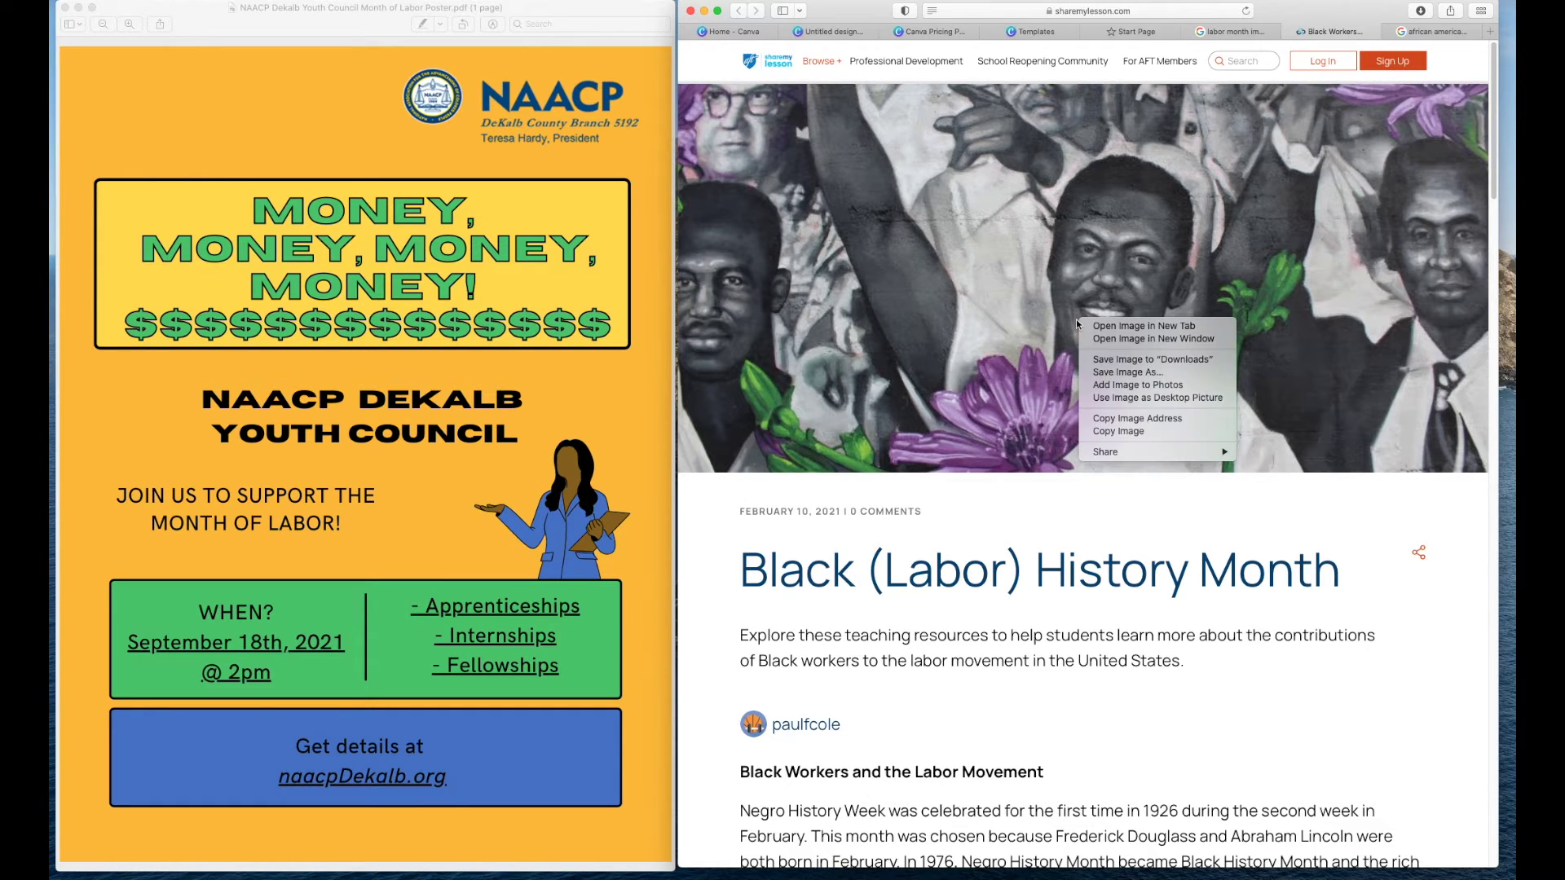
{"action": "left_click", "coordinate": [1114, 362]}
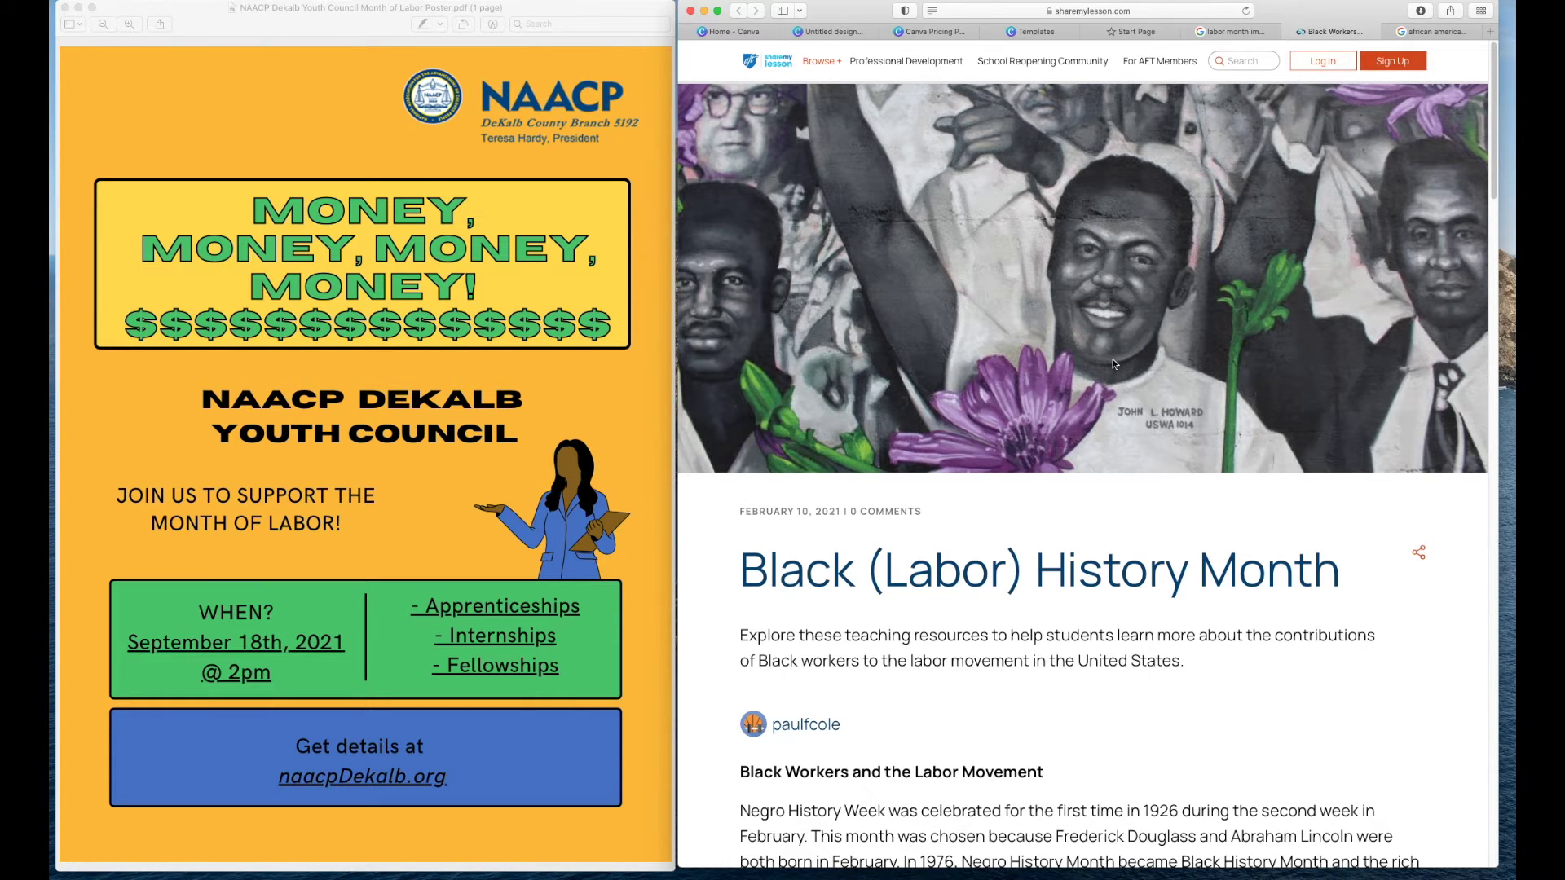
{"action": "key", "text": "super+w"}
{"action": "key", "text": "super+w"}
Return to the untitled Instagram post design and upload daytrade.jpg from Downloads to its image uploads
{"action": "left_click", "coordinate": [766, 33]}
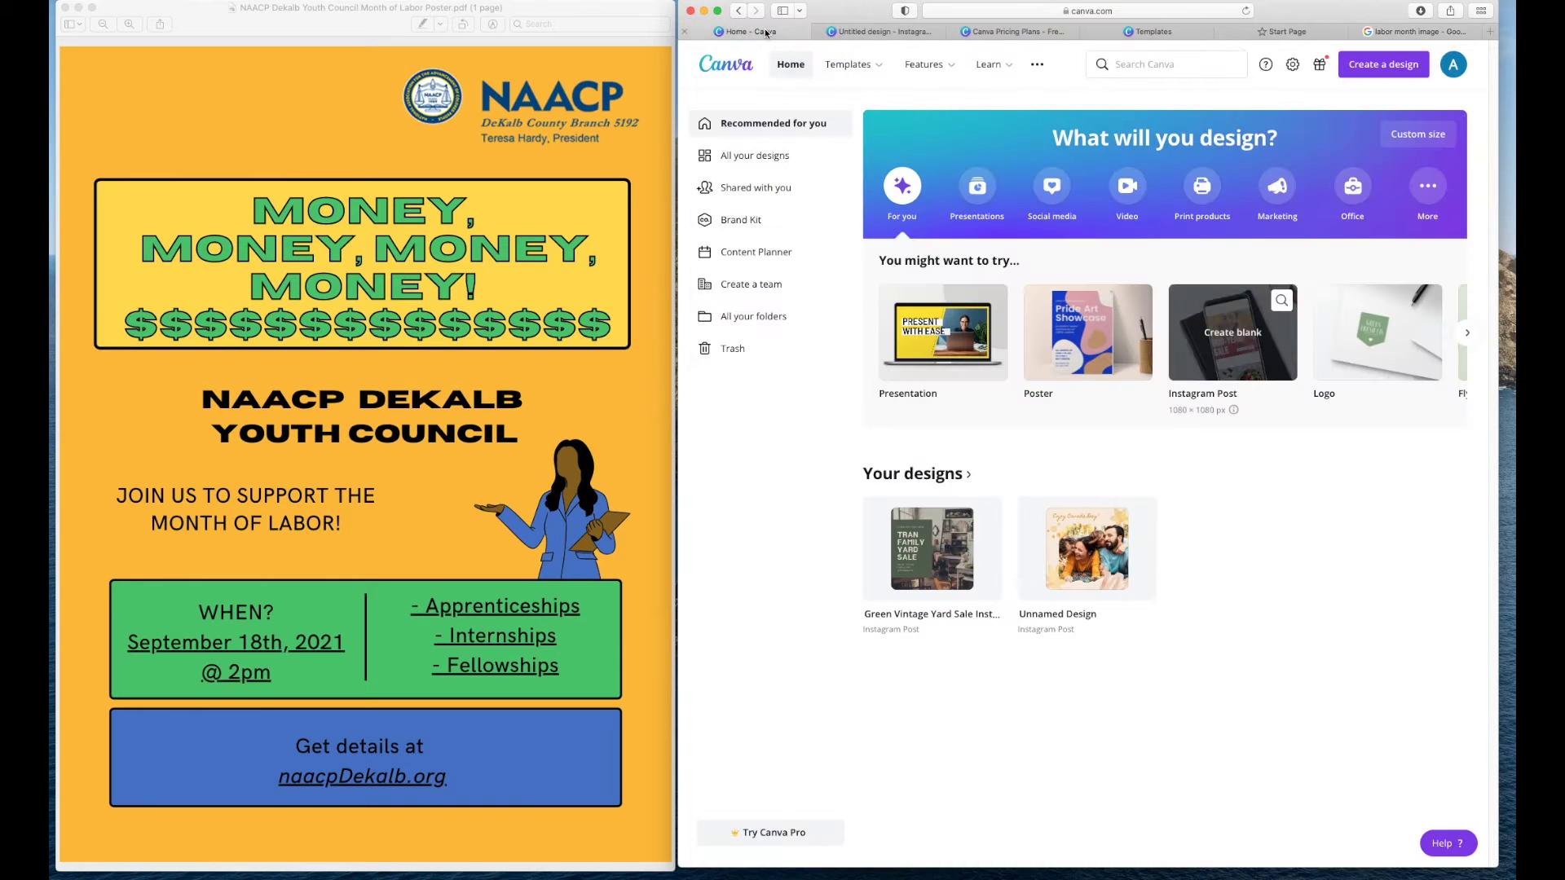
{"action": "left_click", "coordinate": [849, 35]}
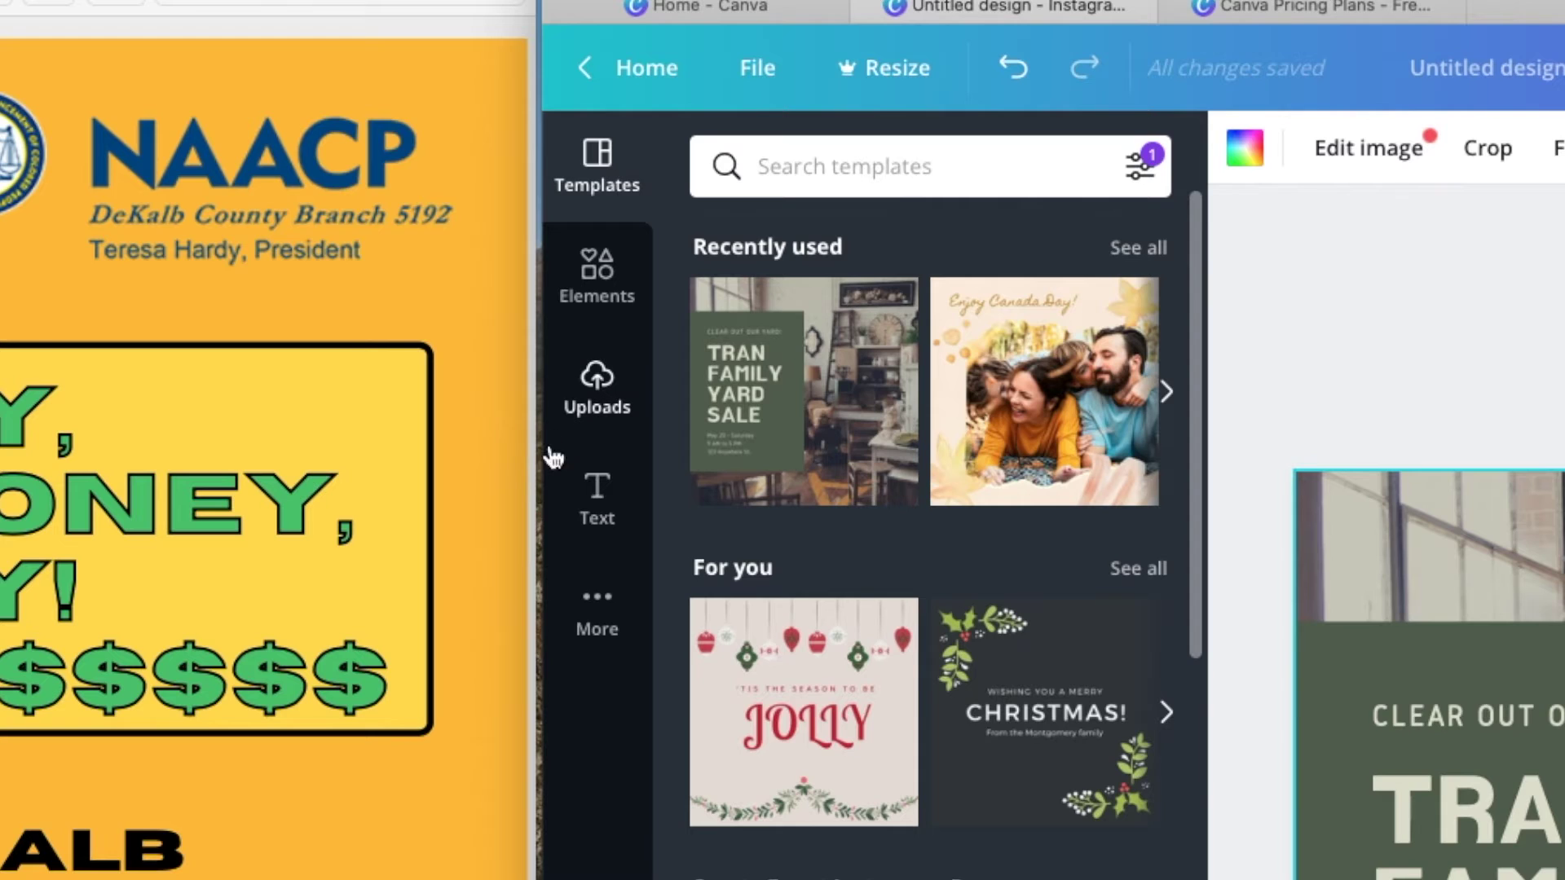
{"action": "left_click", "coordinate": [593, 398]}
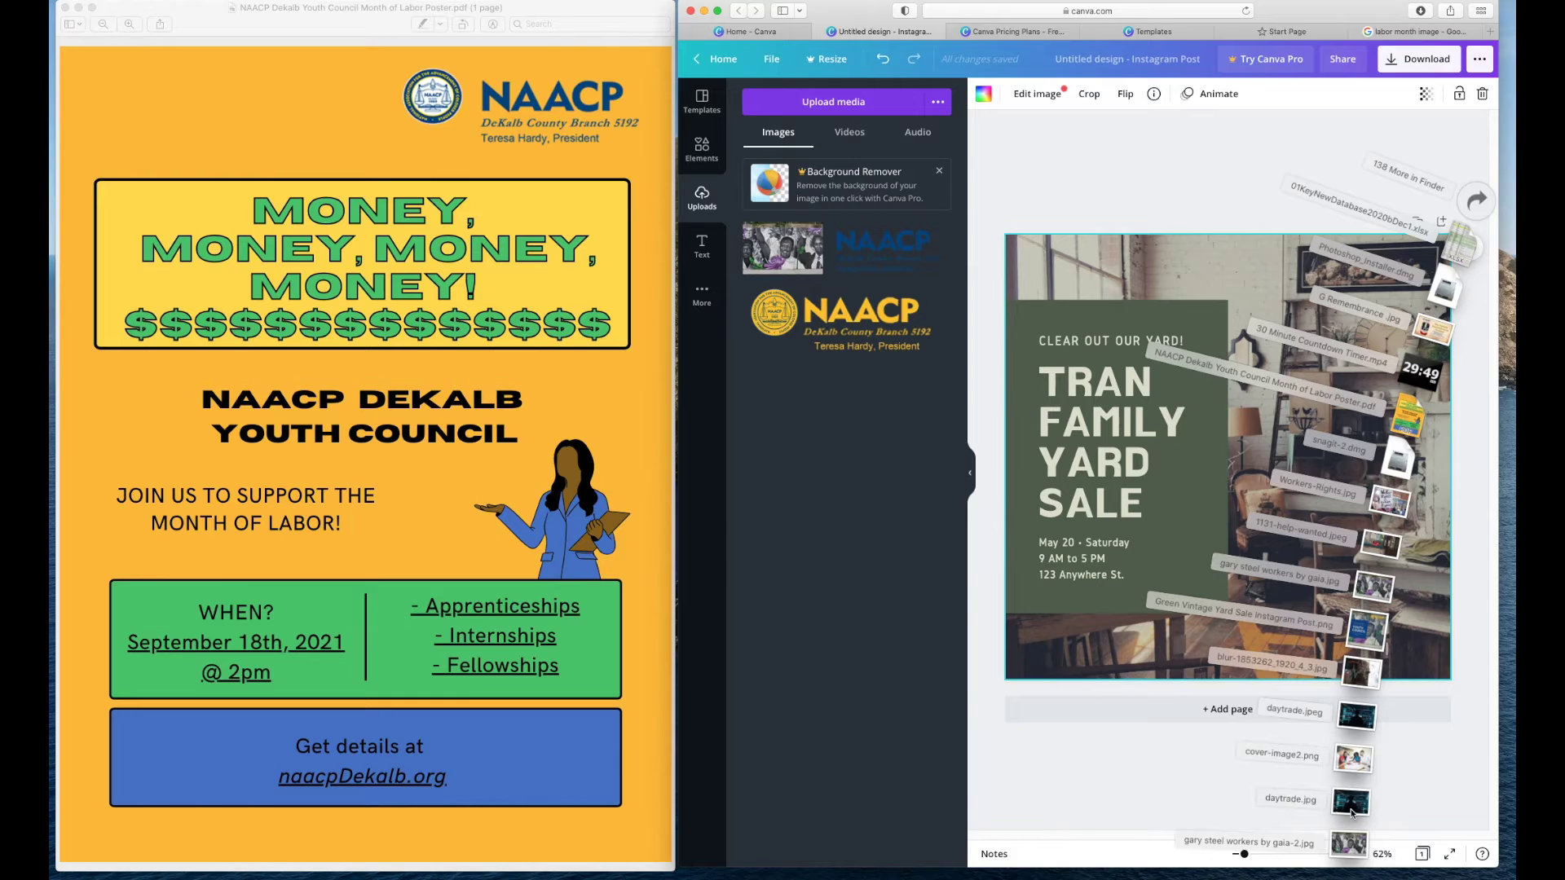
{"action": "left_click_drag", "start_coordinate": [1351, 811], "coordinate": [843, 479]}
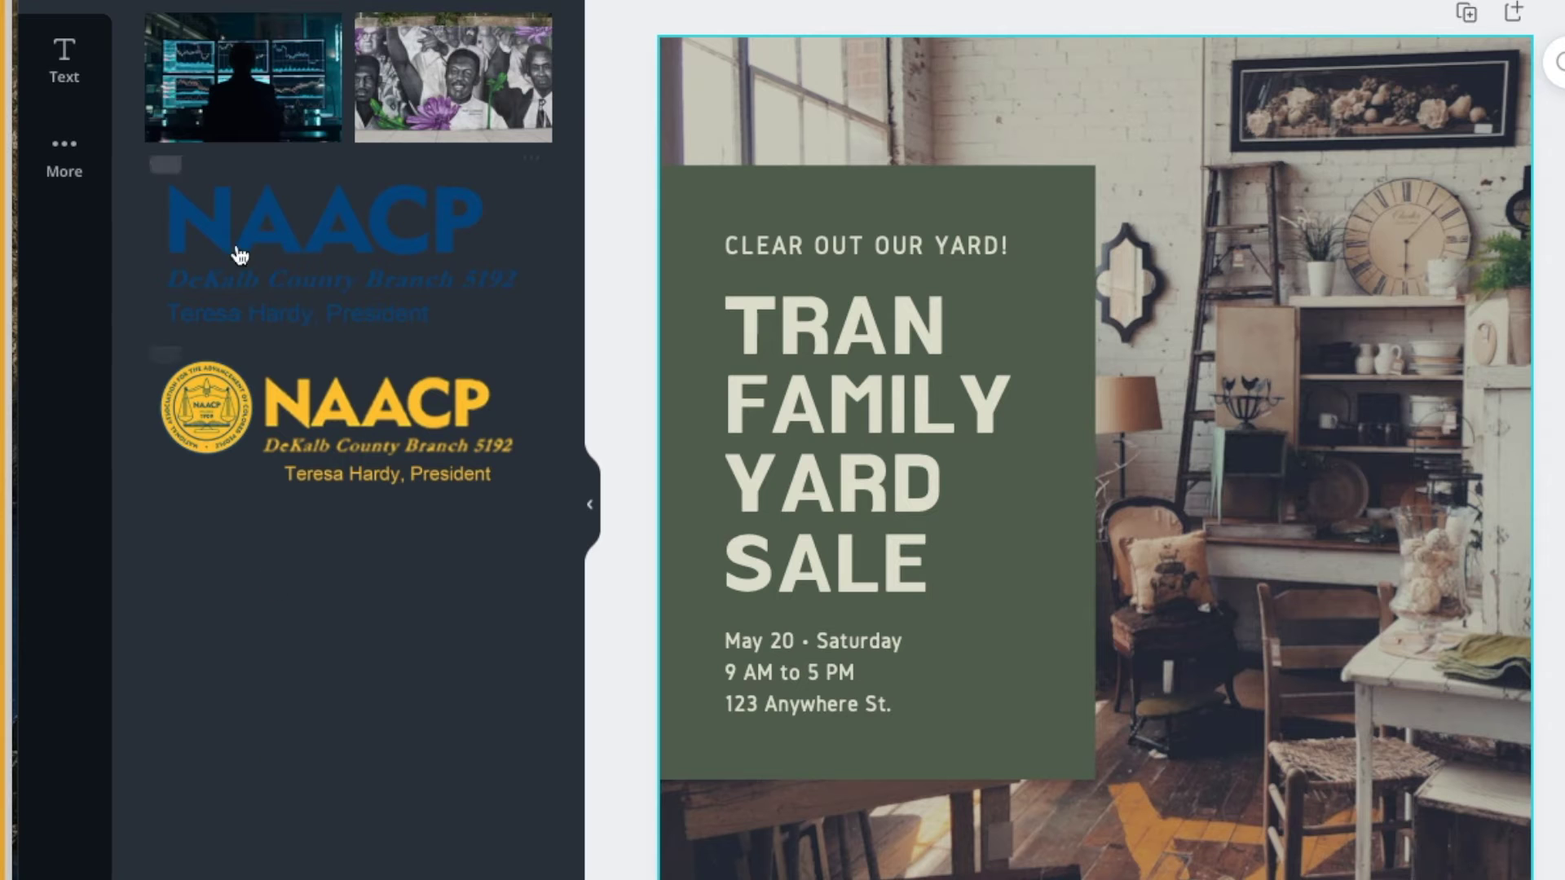
Try the uploaded trading-screens photo as the page's background image and undo the replacement
{"action": "mouse_move", "coordinate": [780, 240]}
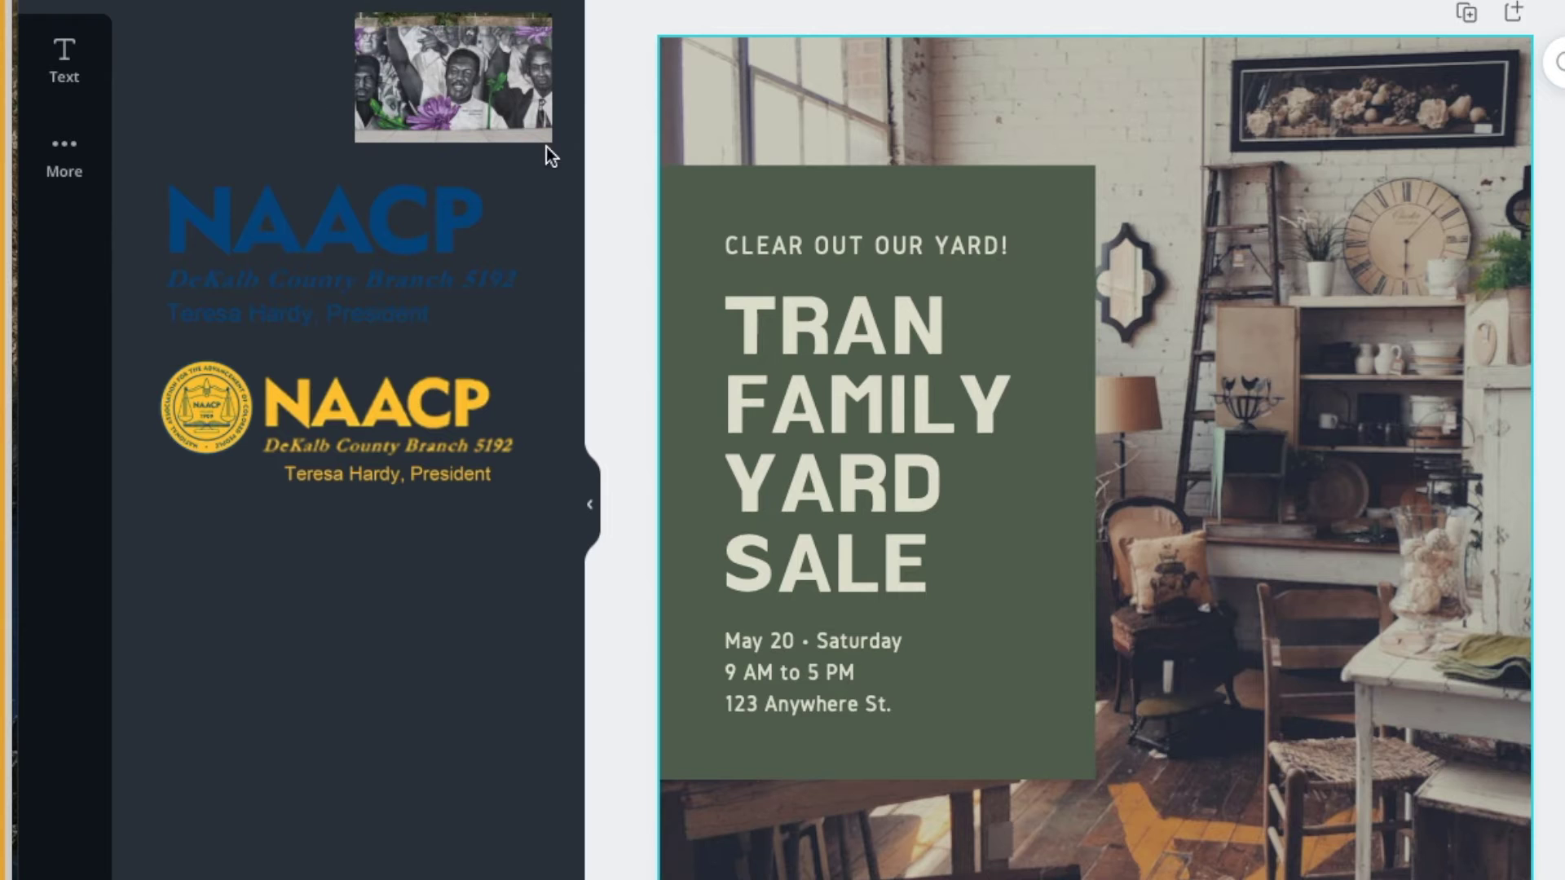
{"action": "left_click_drag", "start_coordinate": [546, 147], "coordinate": [1036, 101]}
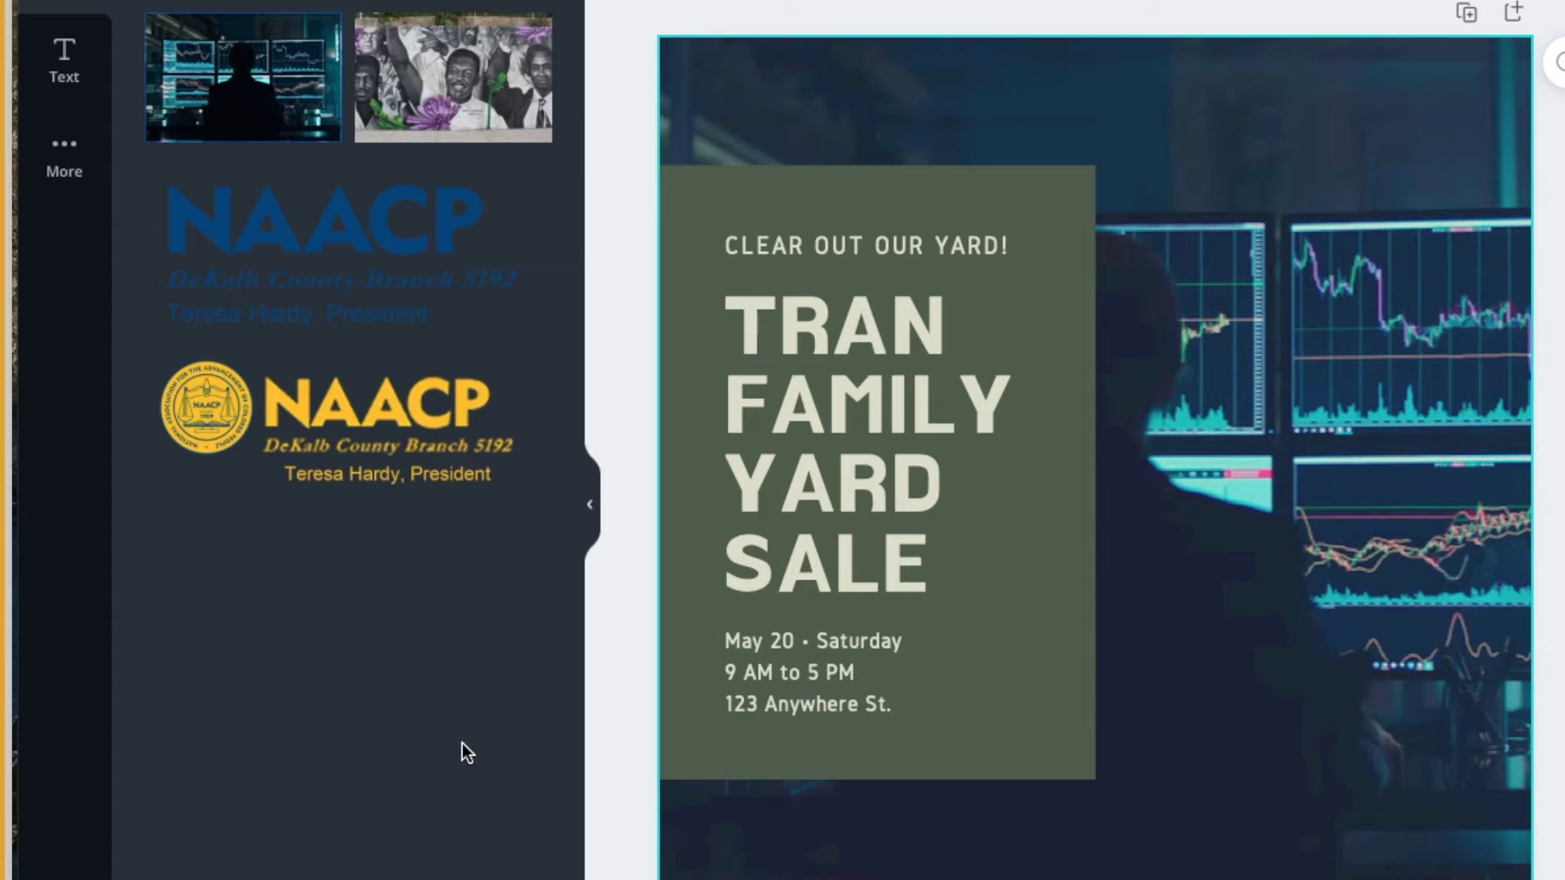
{"action": "key", "text": "ctrl+z"}
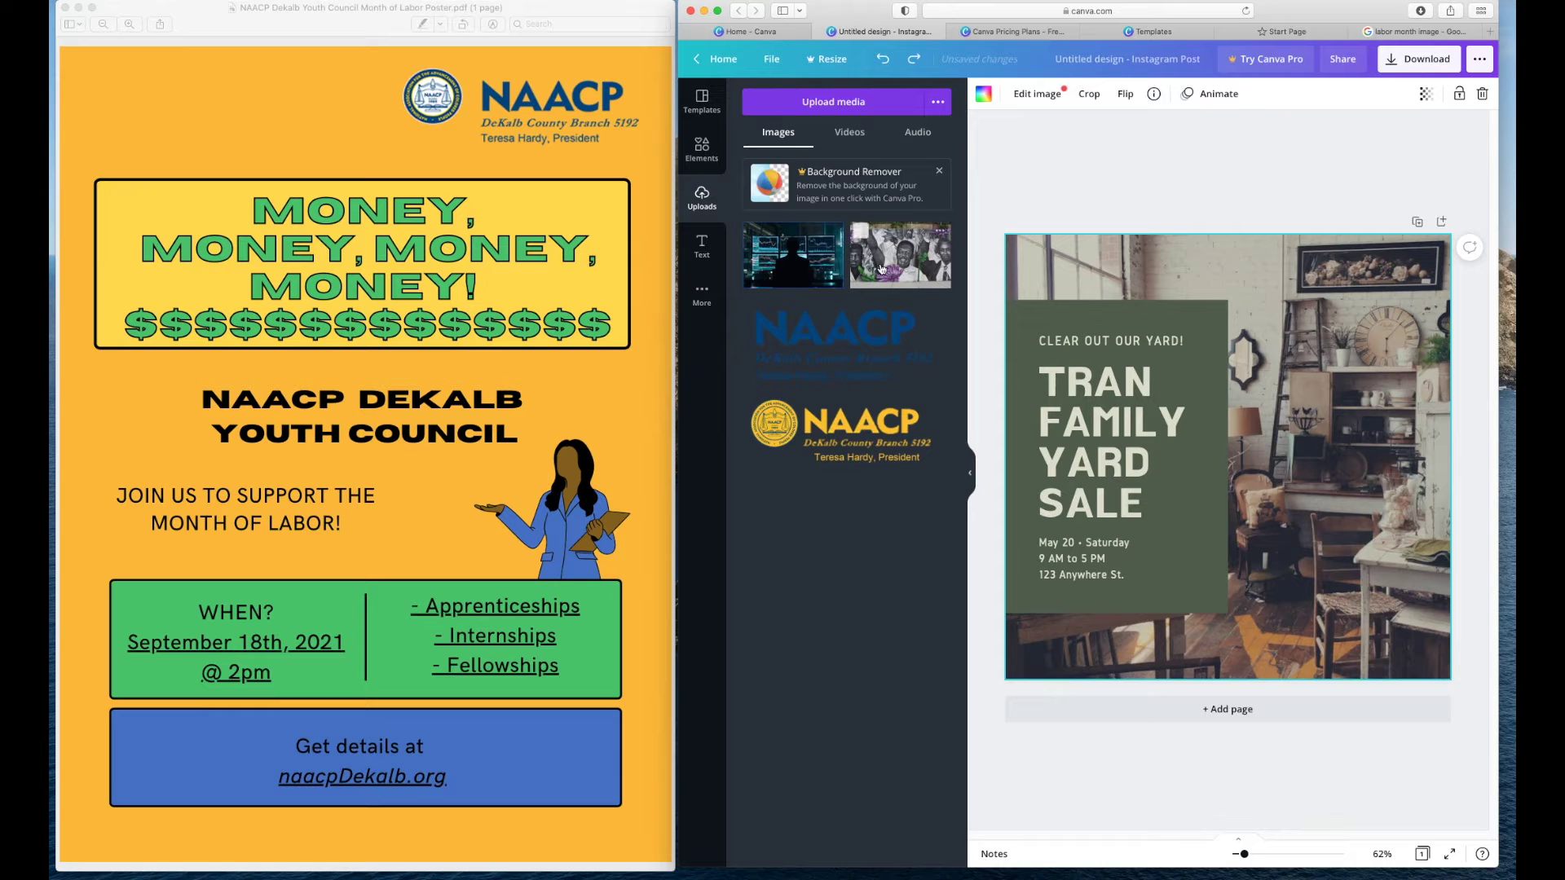
Replace the page's background photo with the uploaded mural image
{"action": "left_click_drag", "start_coordinate": [881, 266], "coordinate": [1307, 446]}
{"action": "left_click", "coordinate": [1308, 445]}
{"action": "left_click_drag", "start_coordinate": [897, 246], "coordinate": [1227, 281]}
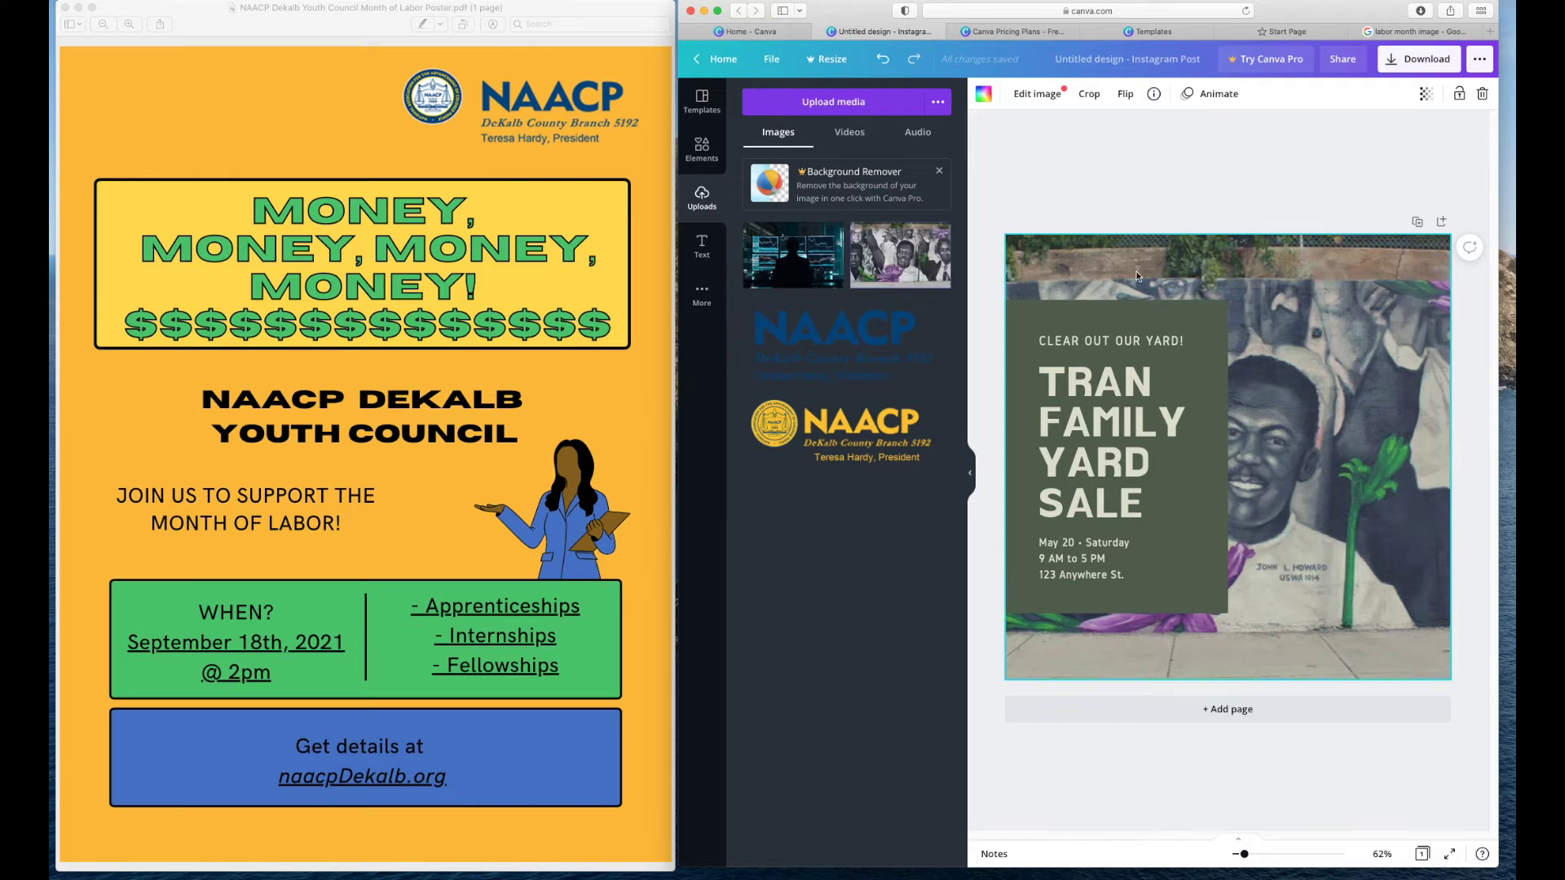
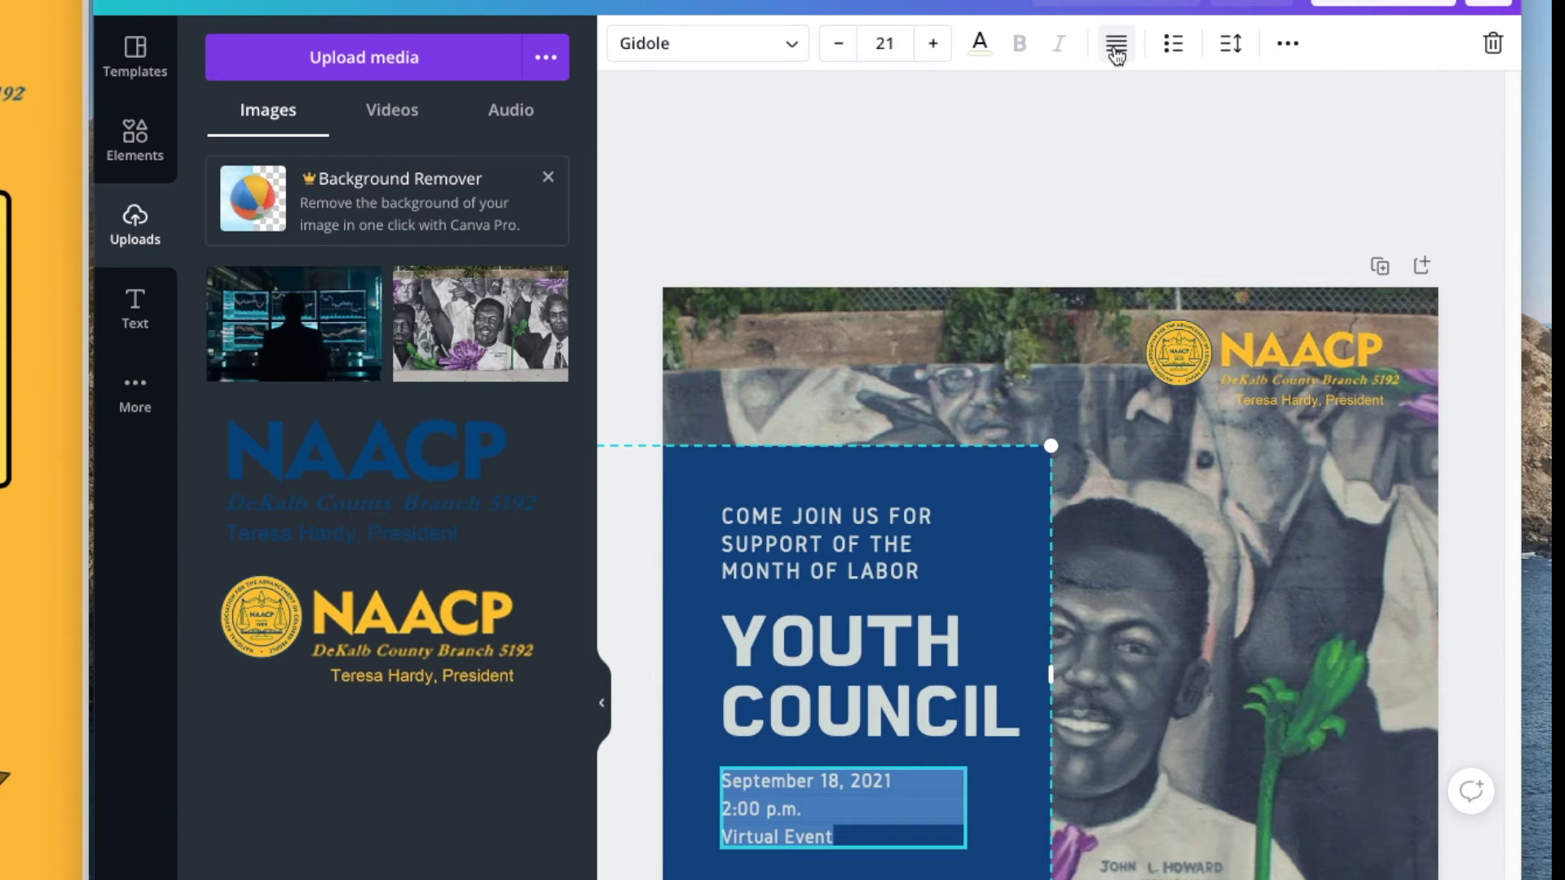
Center-align the date, time and Virtual Event lines in the blue panel
{"action": "left_click", "coordinate": [1117, 54]}
{"action": "left_click", "coordinate": [1119, 51]}
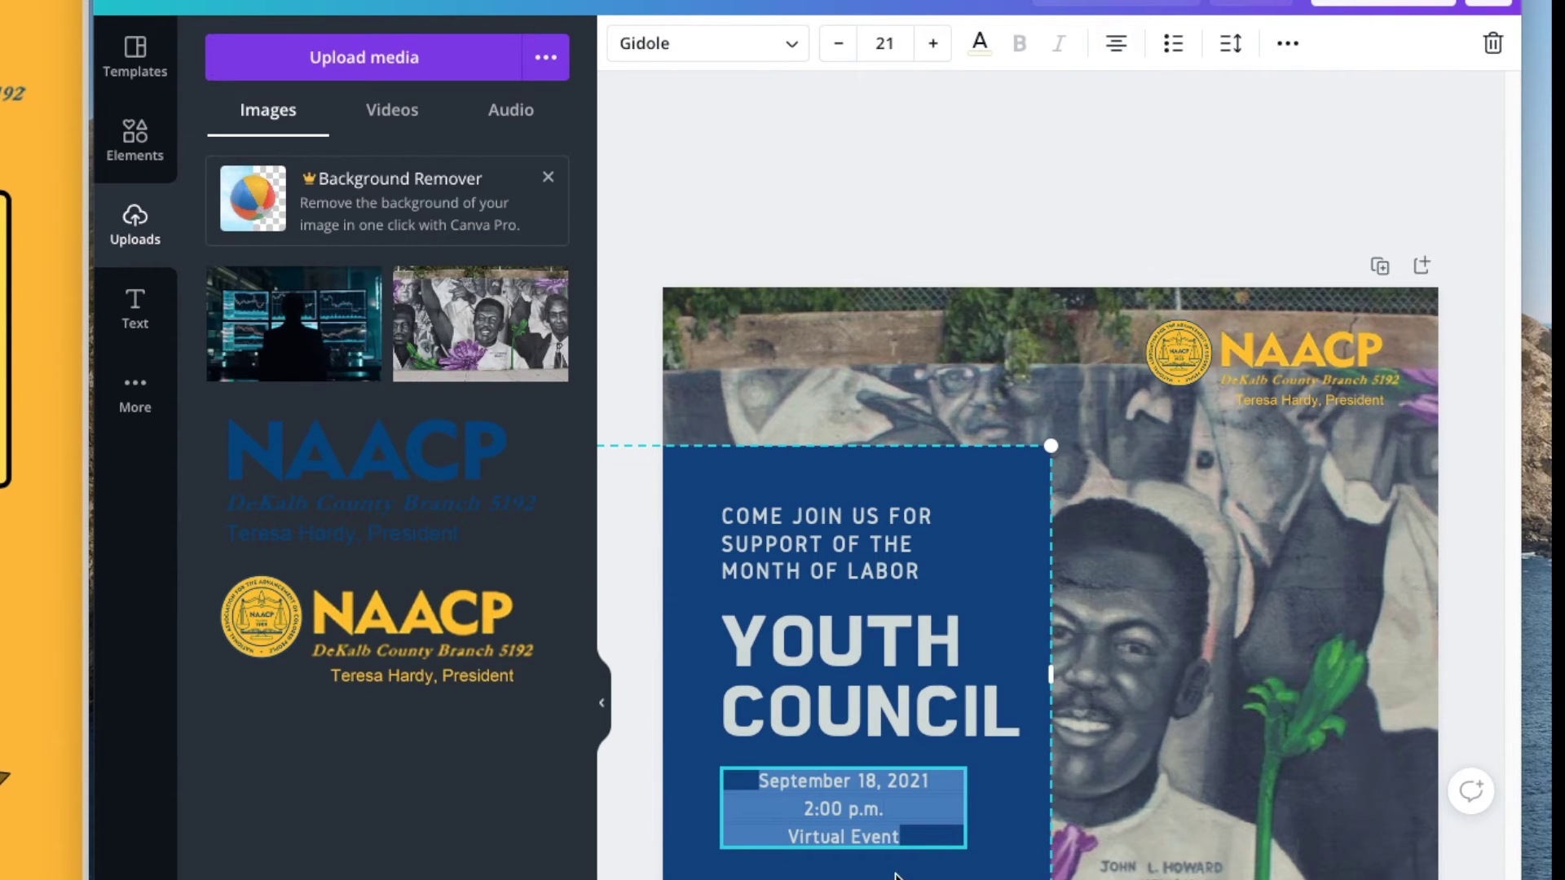
{"action": "left_click", "coordinate": [914, 567]}
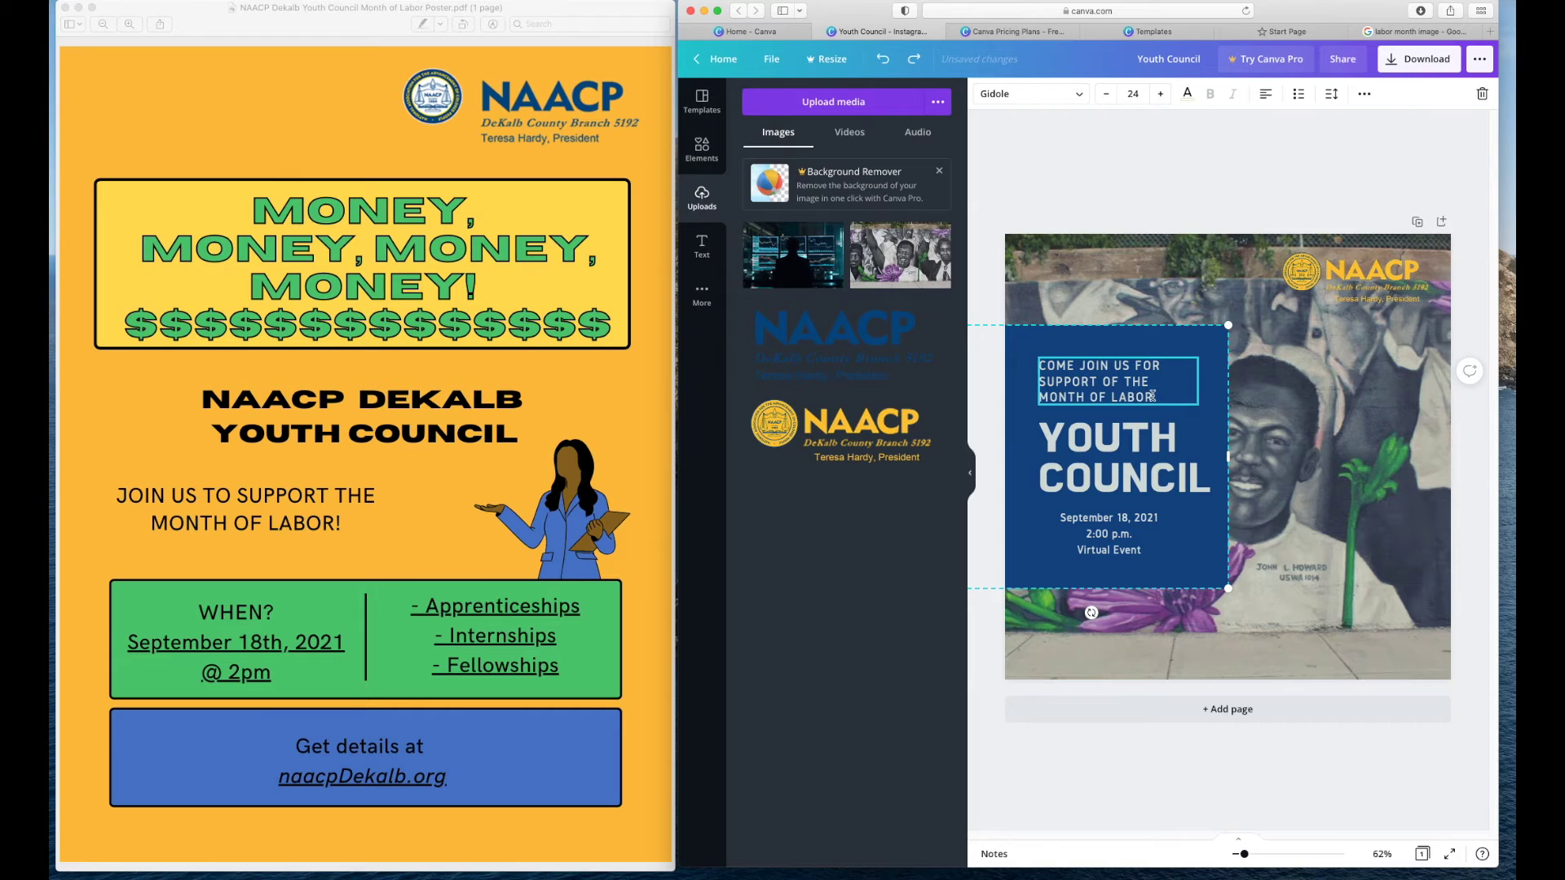
Center-align the "COME JOIN US FOR SUPPORT OF THE MONTH OF LABOR" text above the YOUTH COUNCIL title
{"action": "left_click_drag", "start_coordinate": [1153, 396], "coordinate": [1044, 361]}
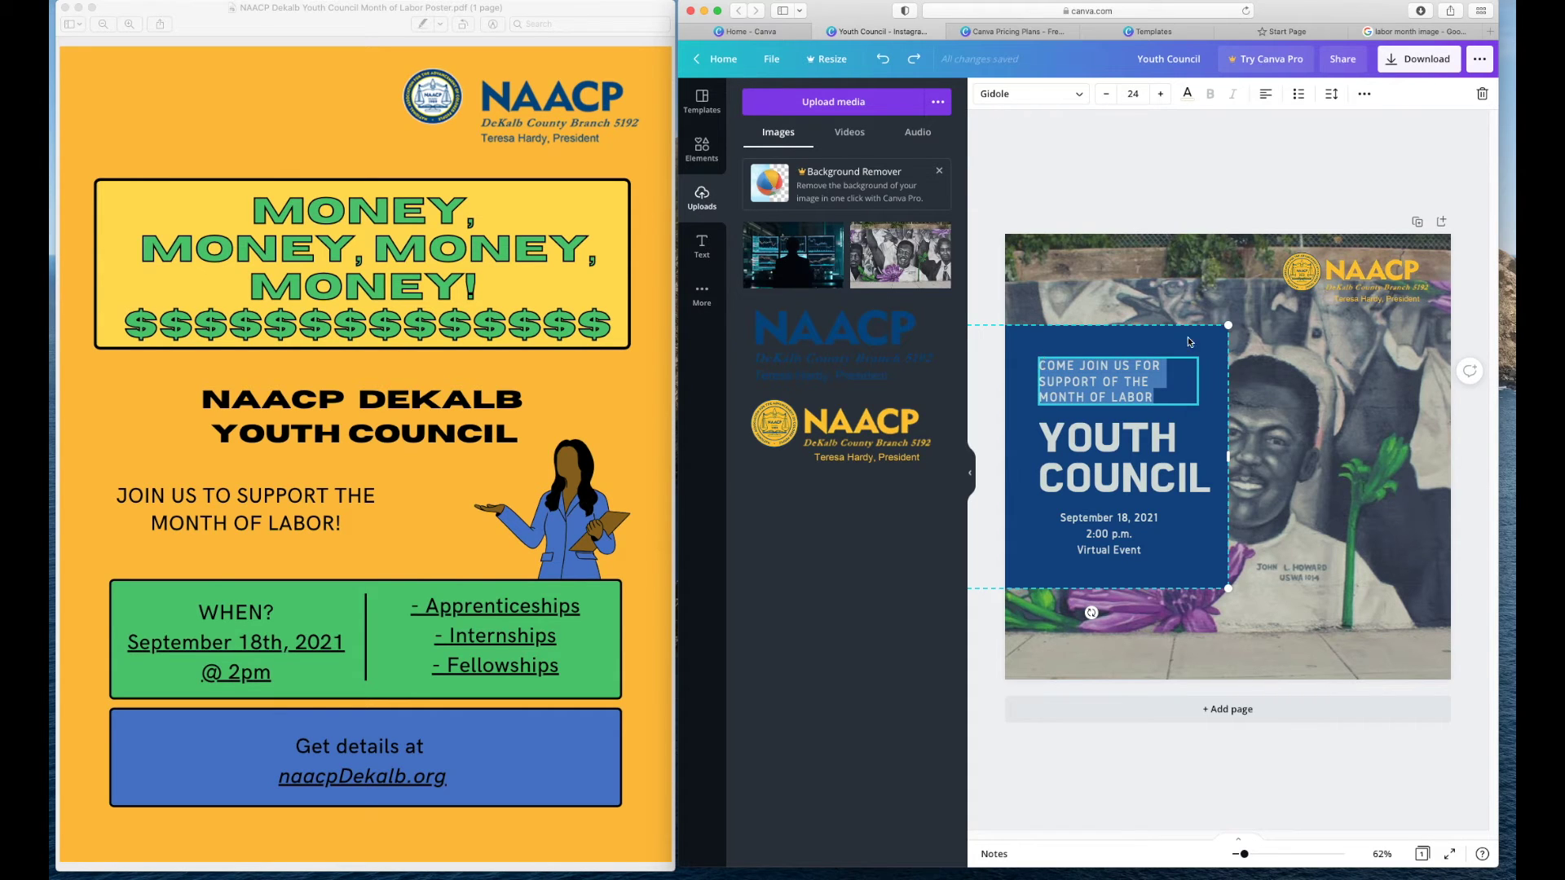
{"action": "left_click", "coordinate": [1266, 94]}
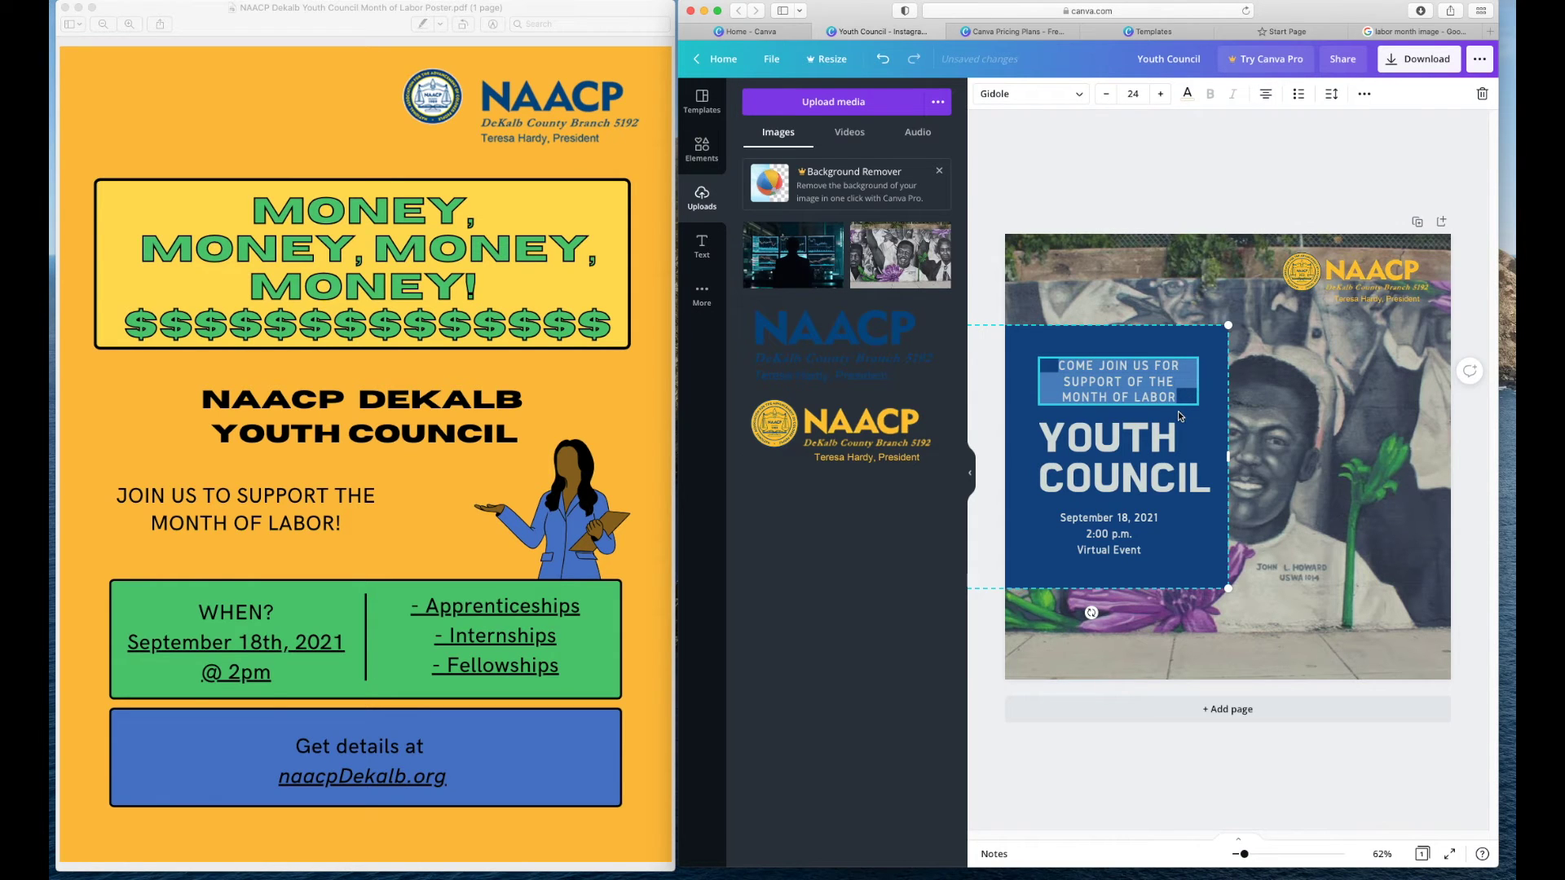
{"action": "left_click", "coordinate": [1144, 522]}
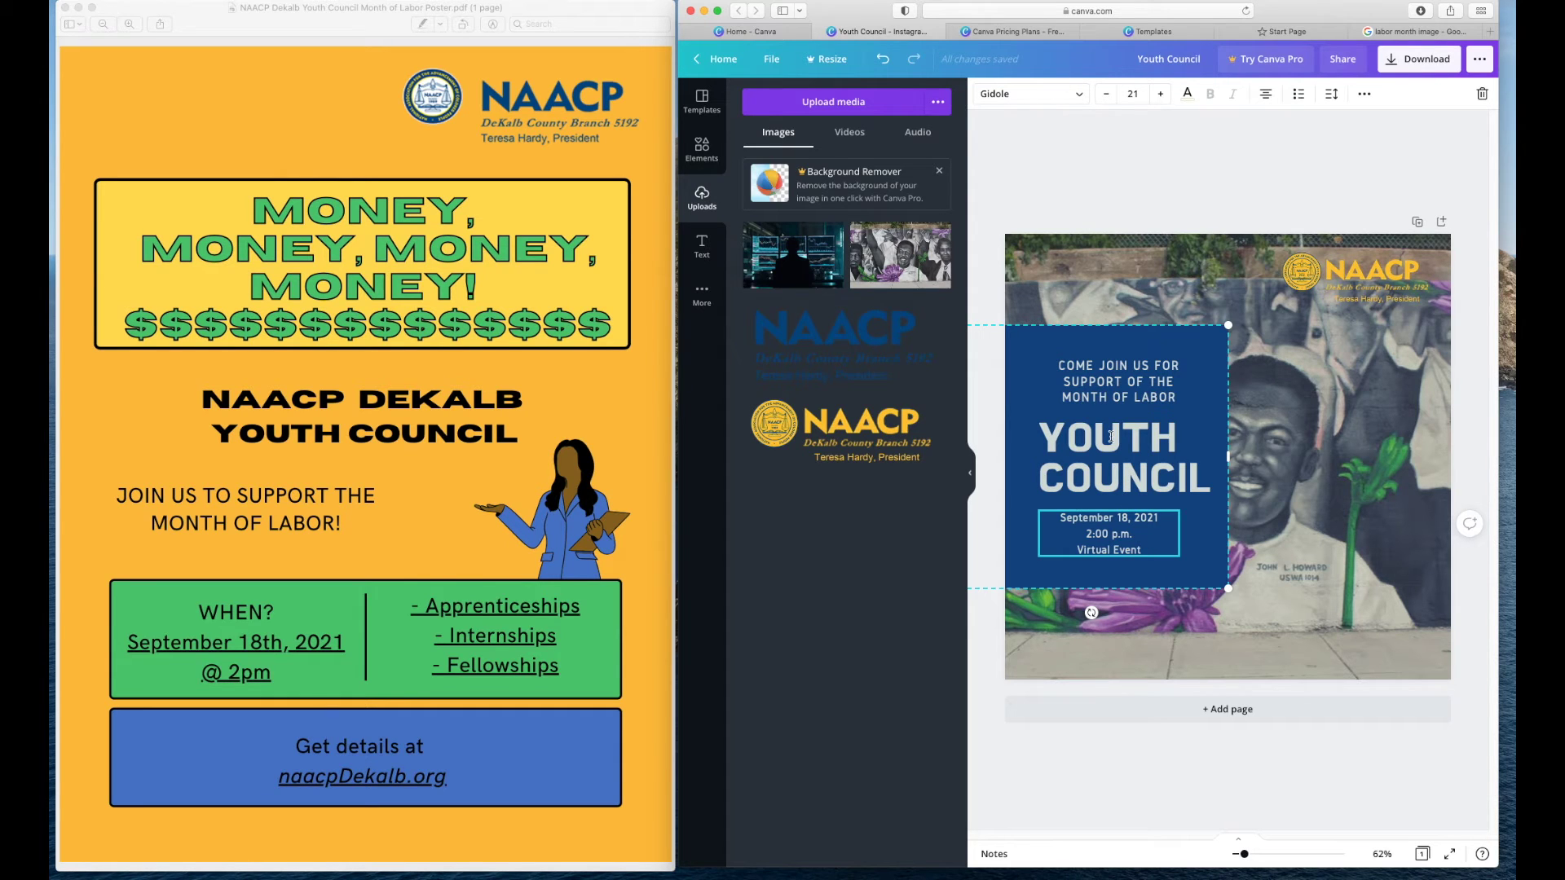
{"action": "left_click", "coordinate": [1123, 659]}
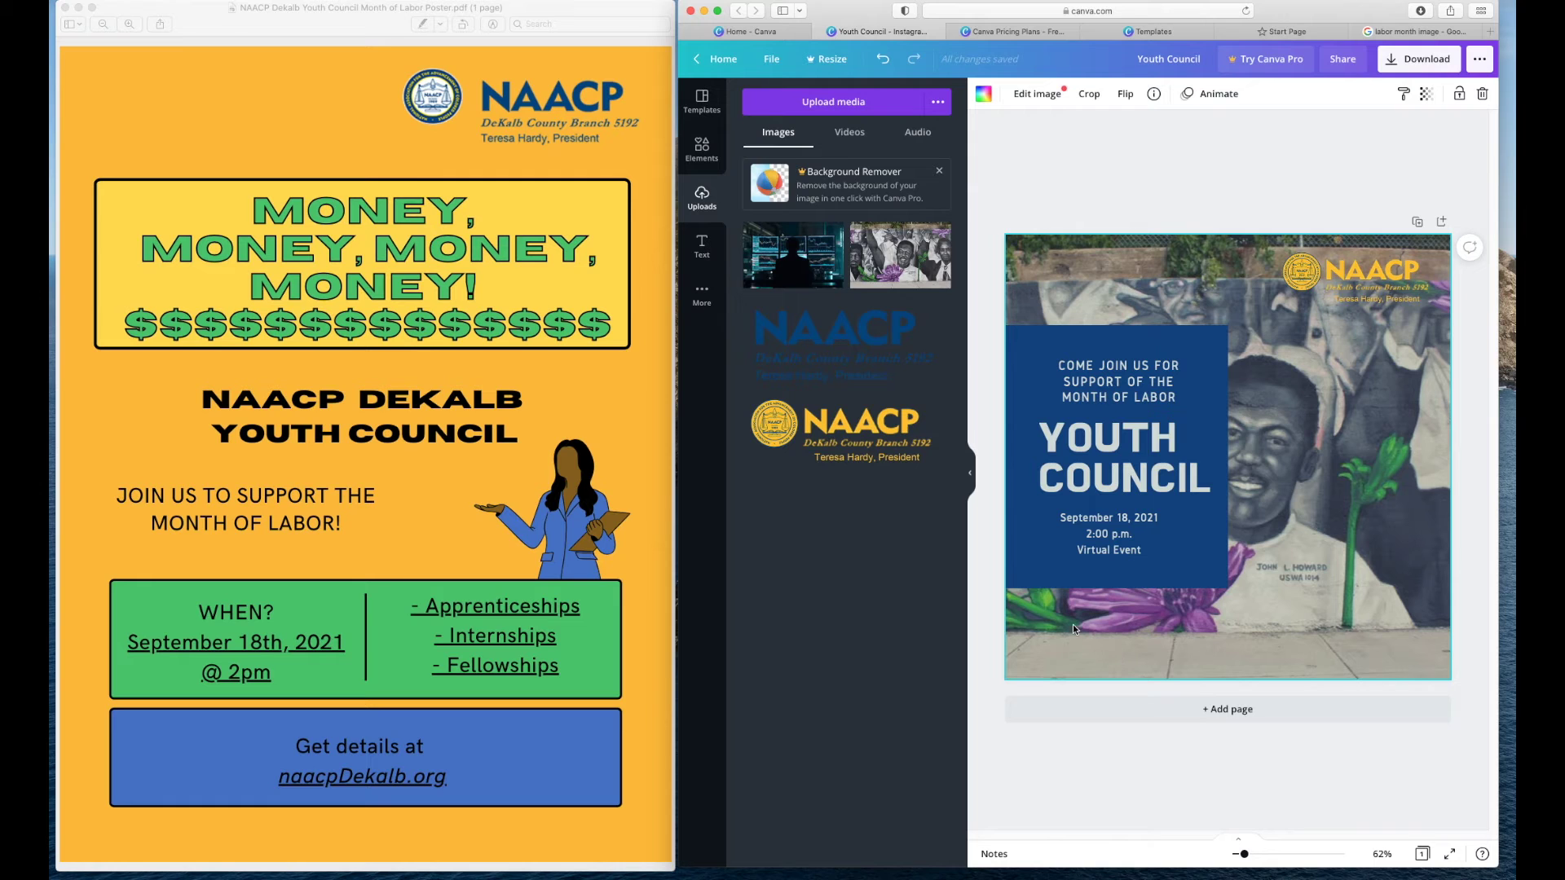
Add a subheading text box and place it over the pavement below the blue panel
{"action": "mouse_move", "coordinate": [809, 444]}
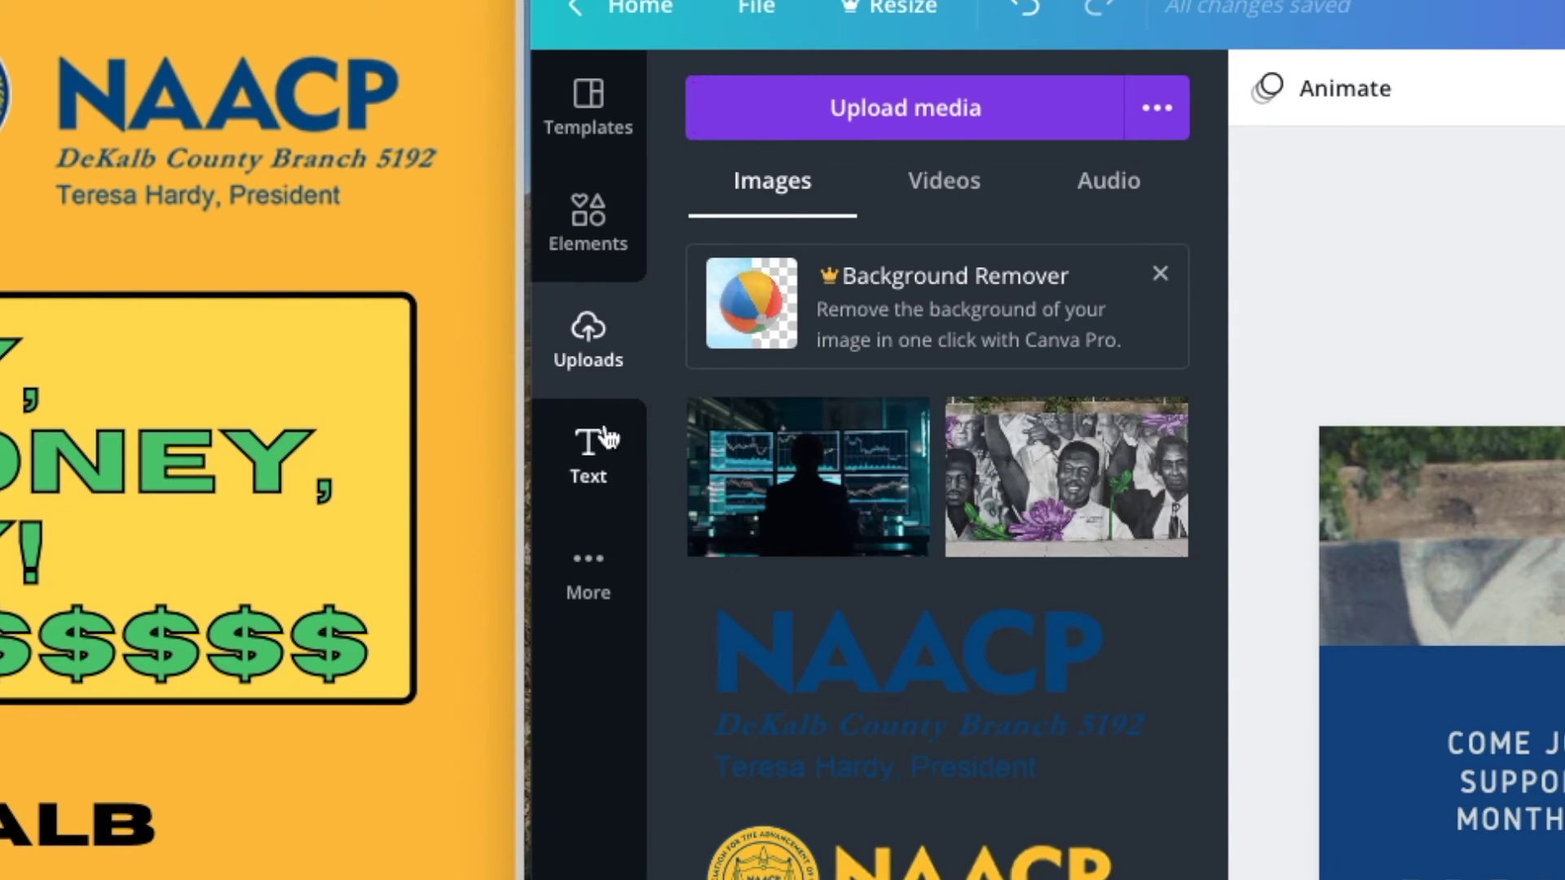
{"action": "left_click", "coordinate": [590, 452]}
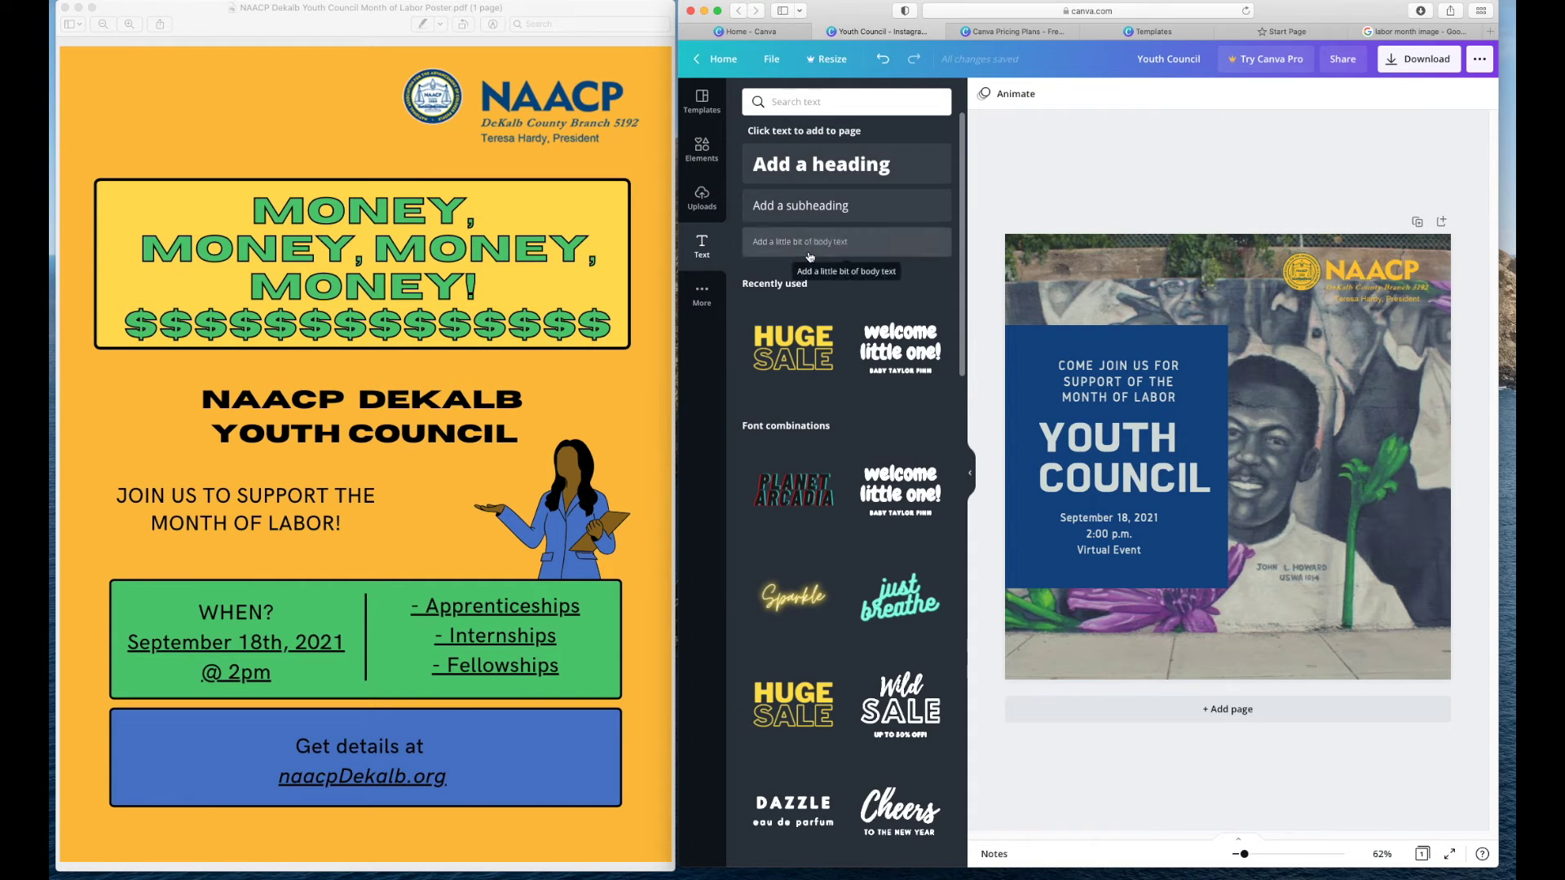
{"action": "left_click", "coordinate": [802, 210]}
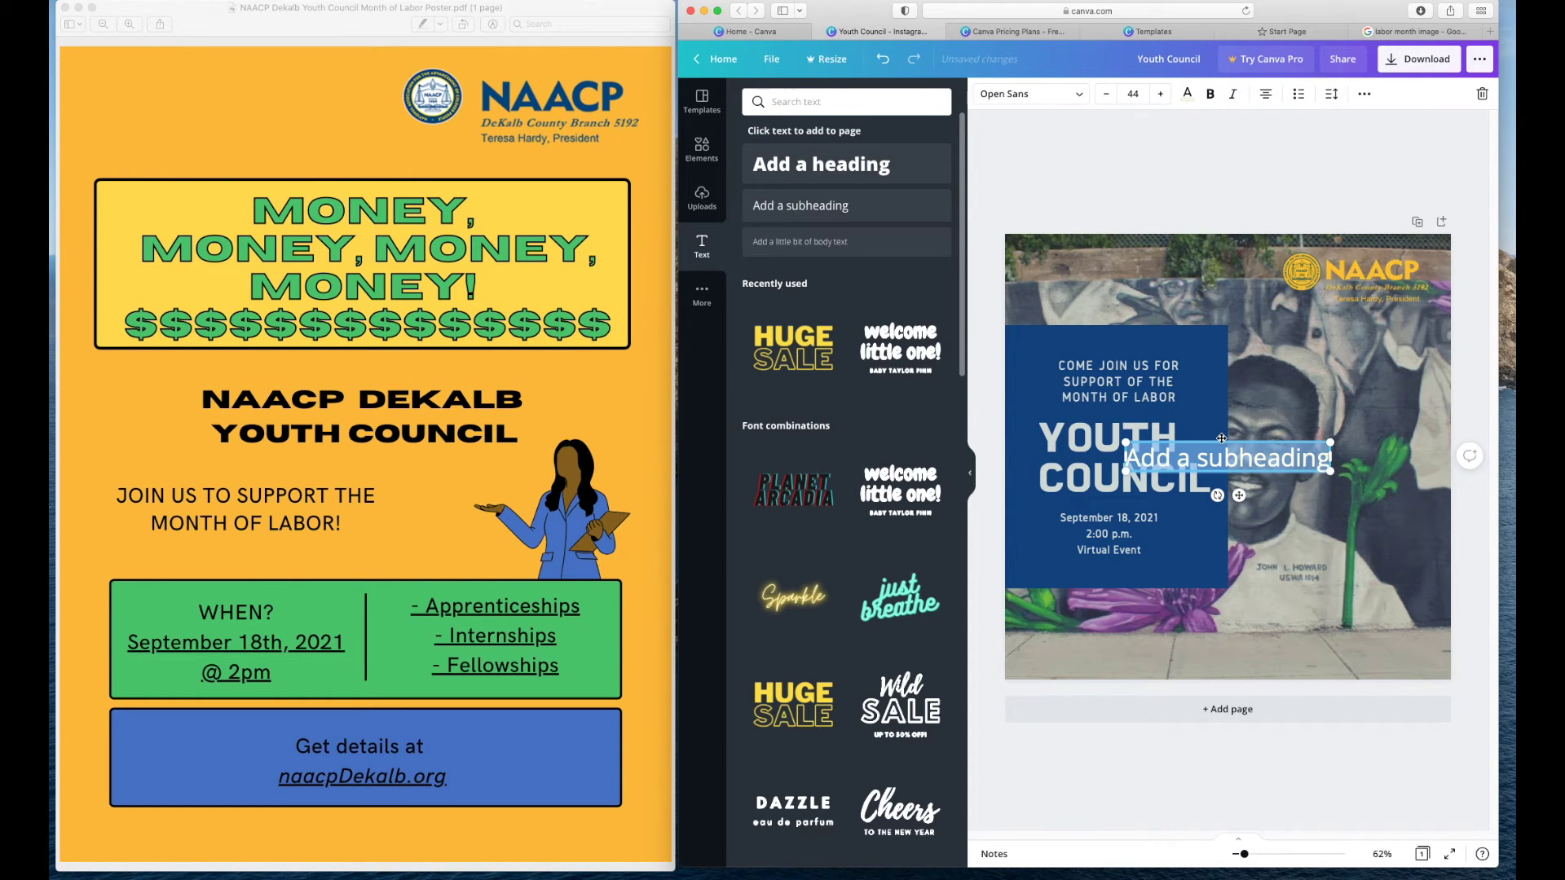
{"action": "left_click_drag", "start_coordinate": [1221, 438], "coordinate": [1125, 630]}
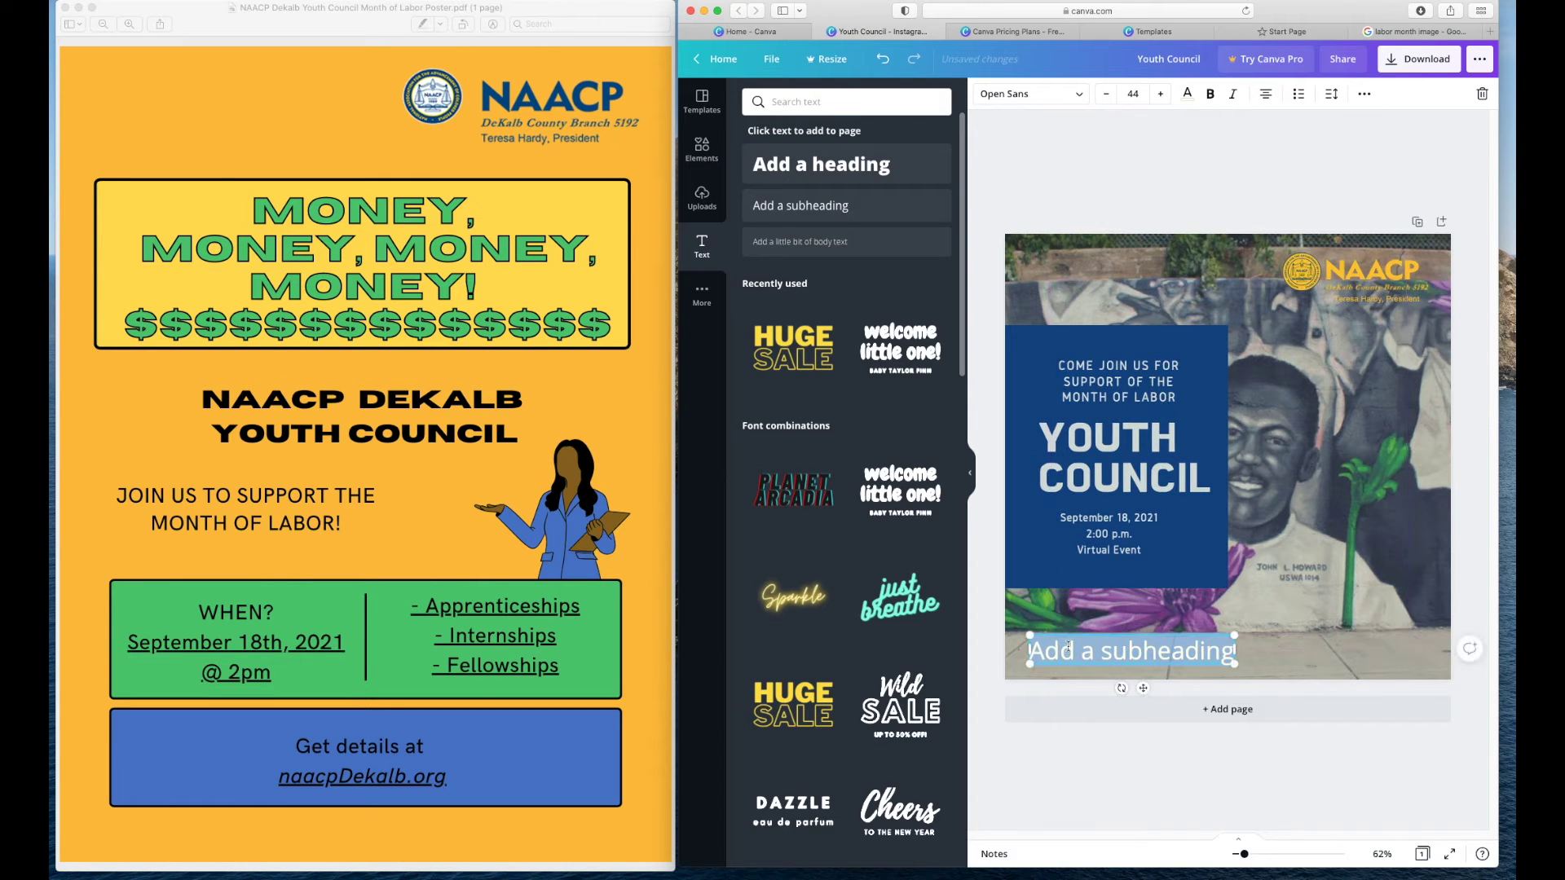
Replace the subheading's placeholder with "Get details at naacpDekalb.org" and widen the text box across the page so it fits on one line
{"action": "left_click", "coordinate": [1067, 648]}
{"action": "key", "text": "super+a"}
{"action": "type", "text": "Get"}
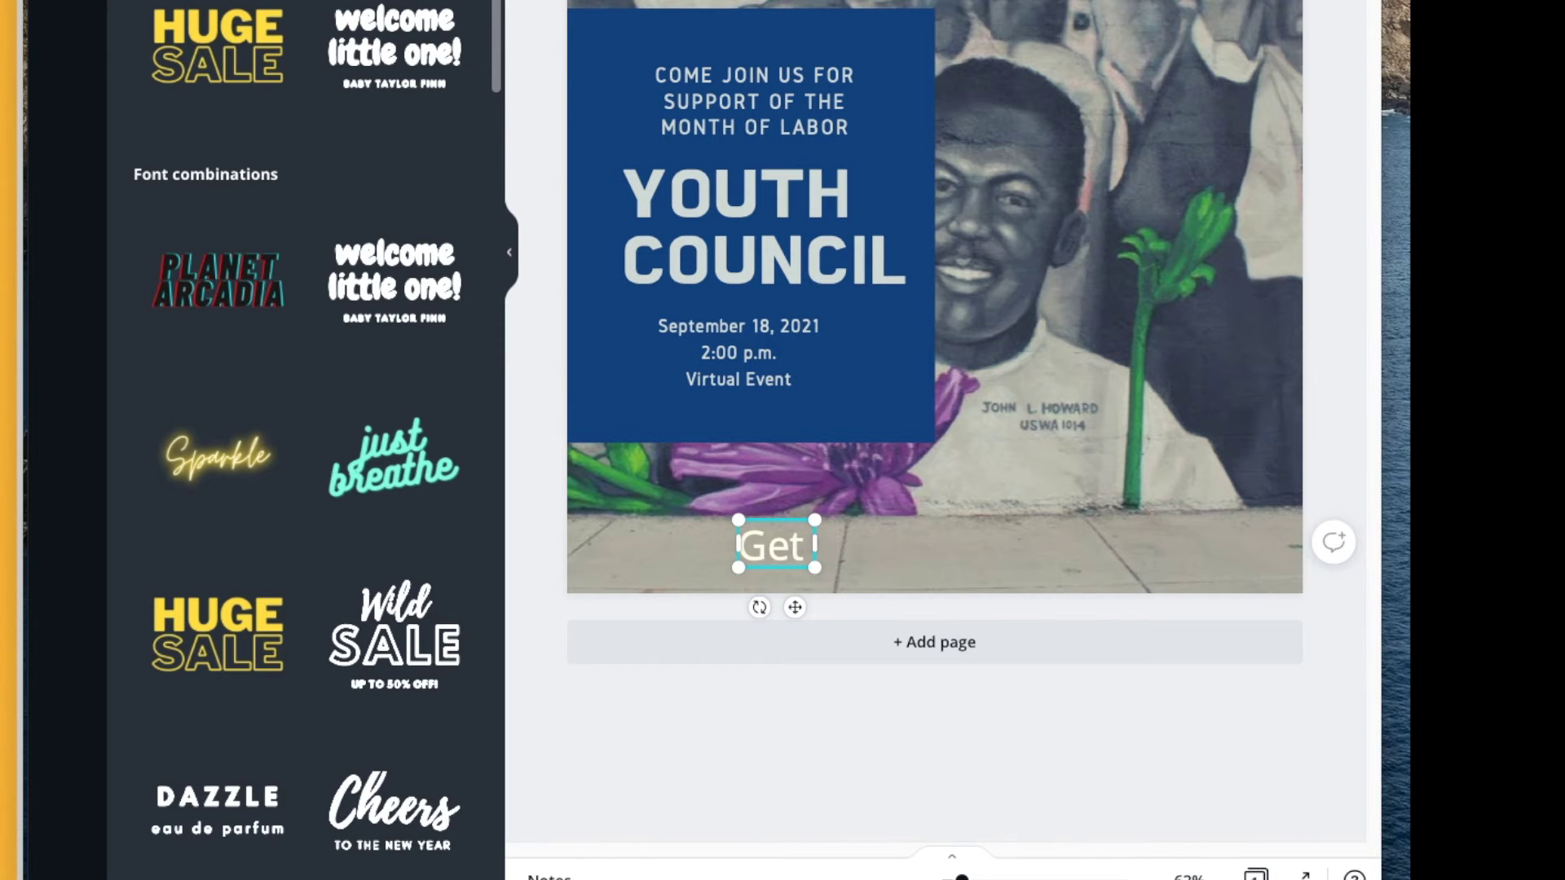
{"action": "type", "text": " details"}
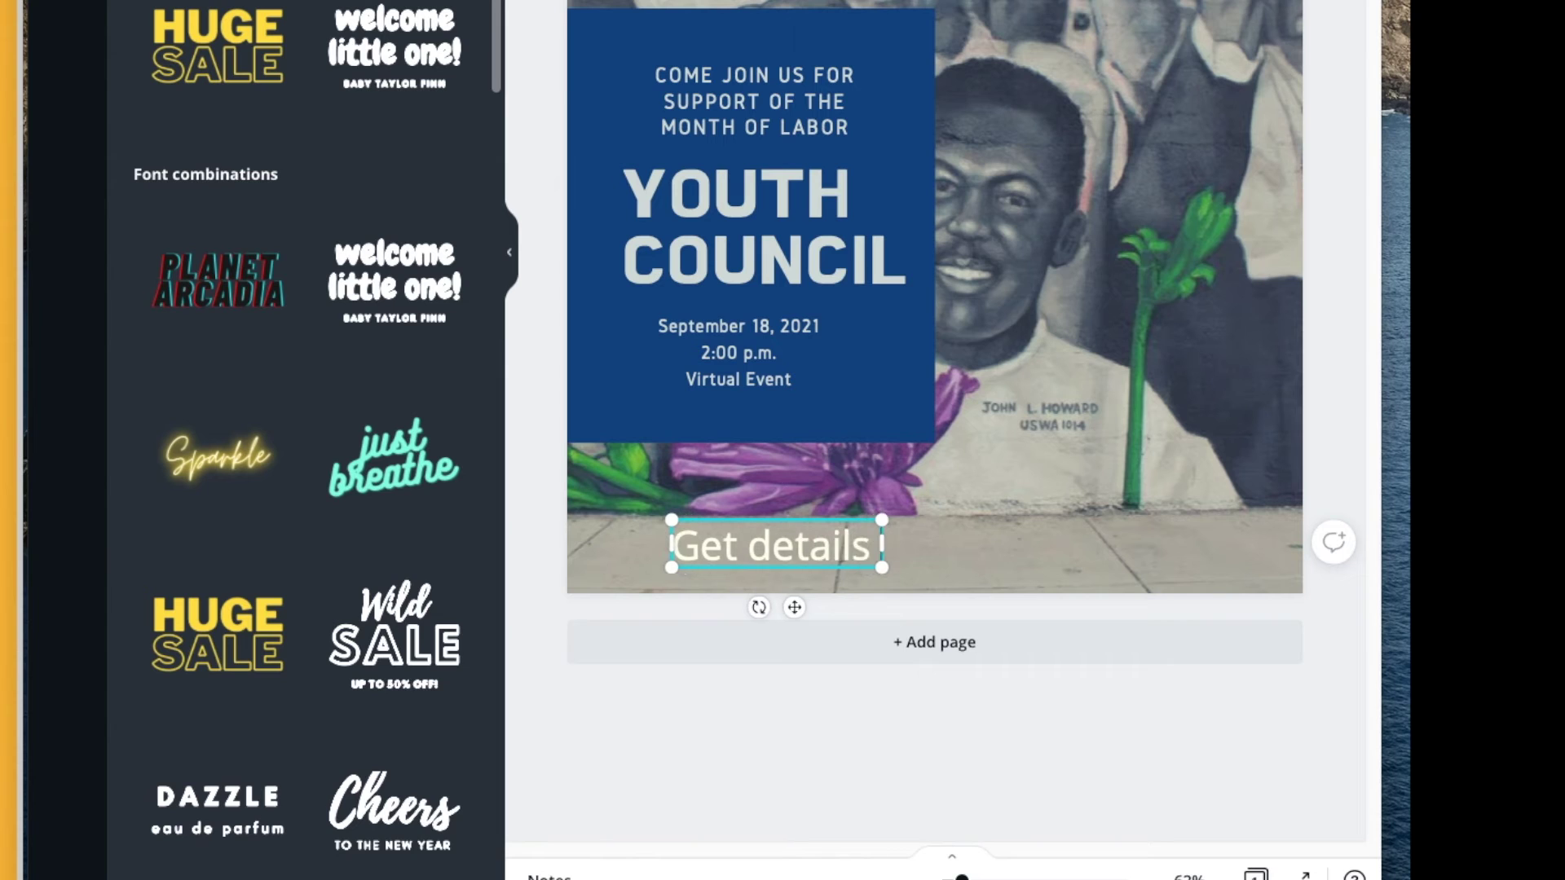
{"action": "type", "text": " at naac"}
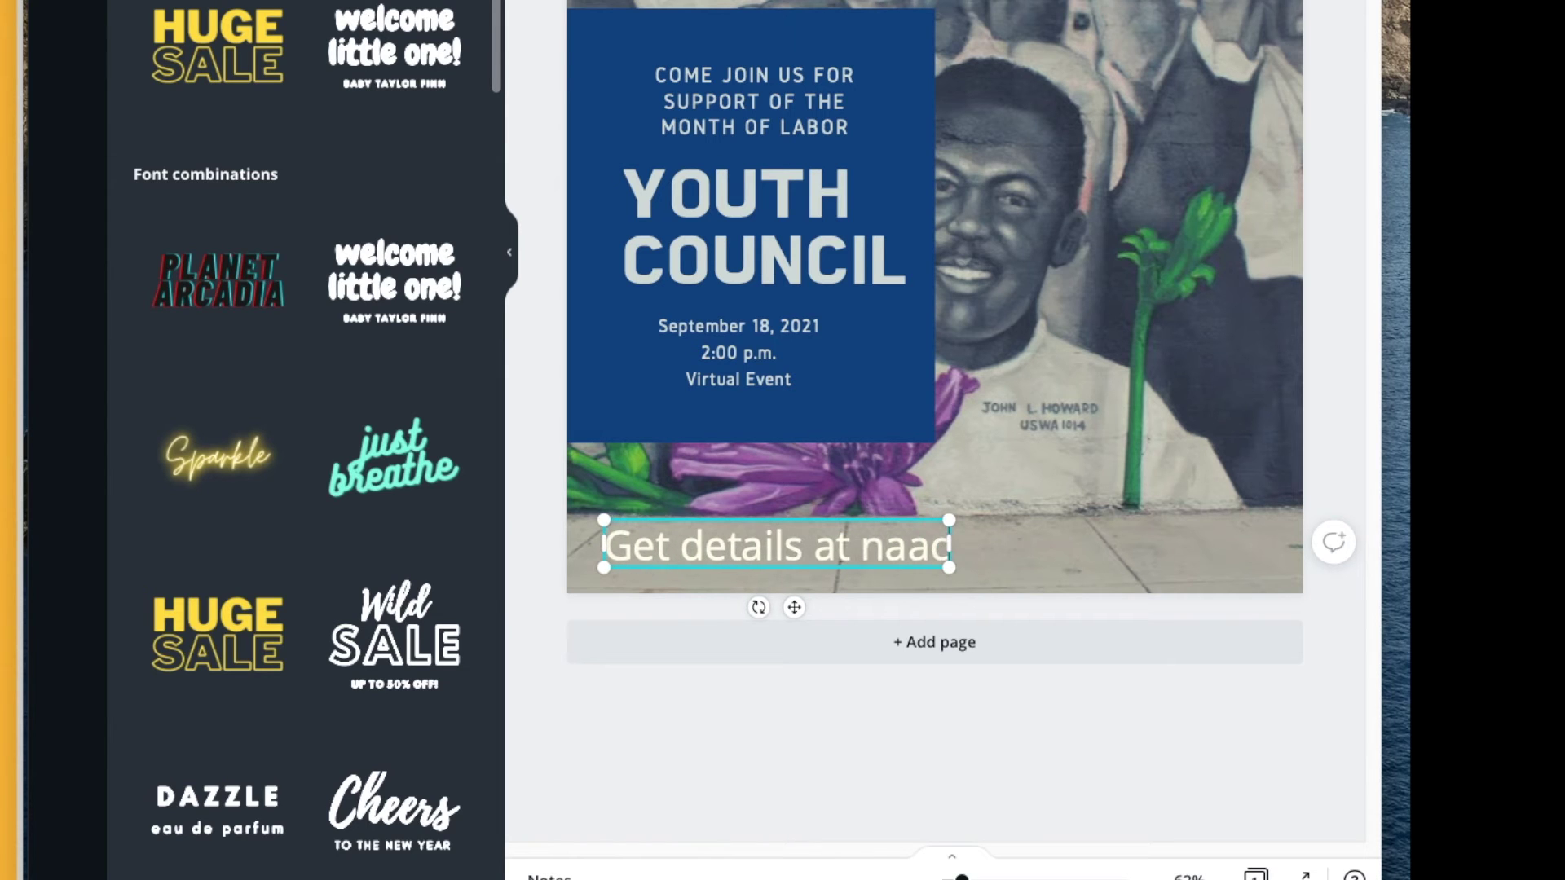
{"action": "type", "text": "pDekabl"}
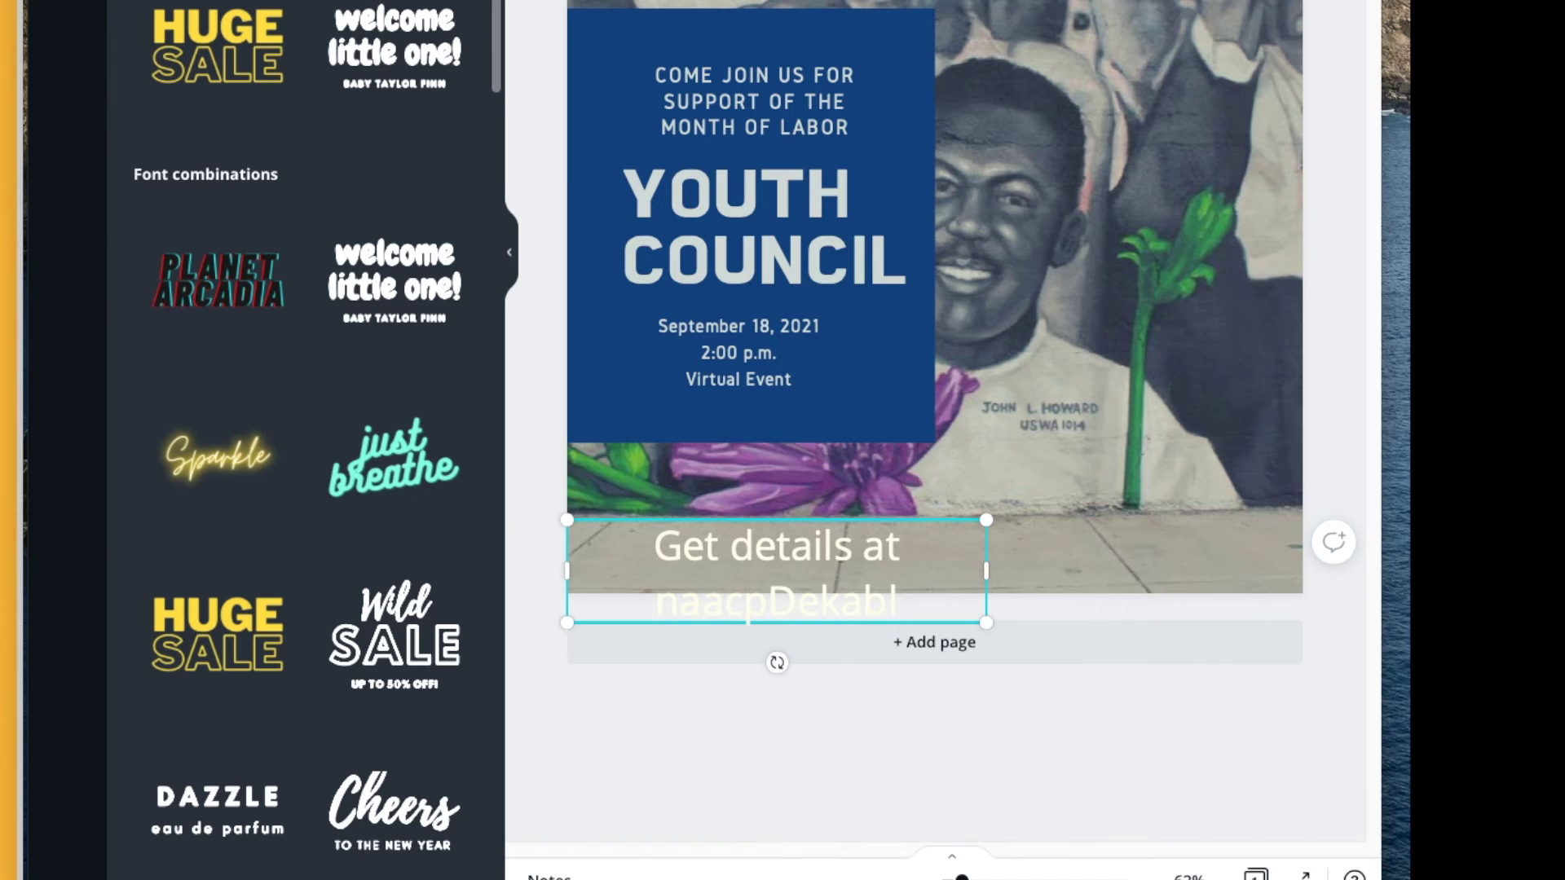
{"action": "key", "text": "BackSpace"}
{"action": "key", "text": "BackSpace"}
{"action": "type", "text": "lb.org"}
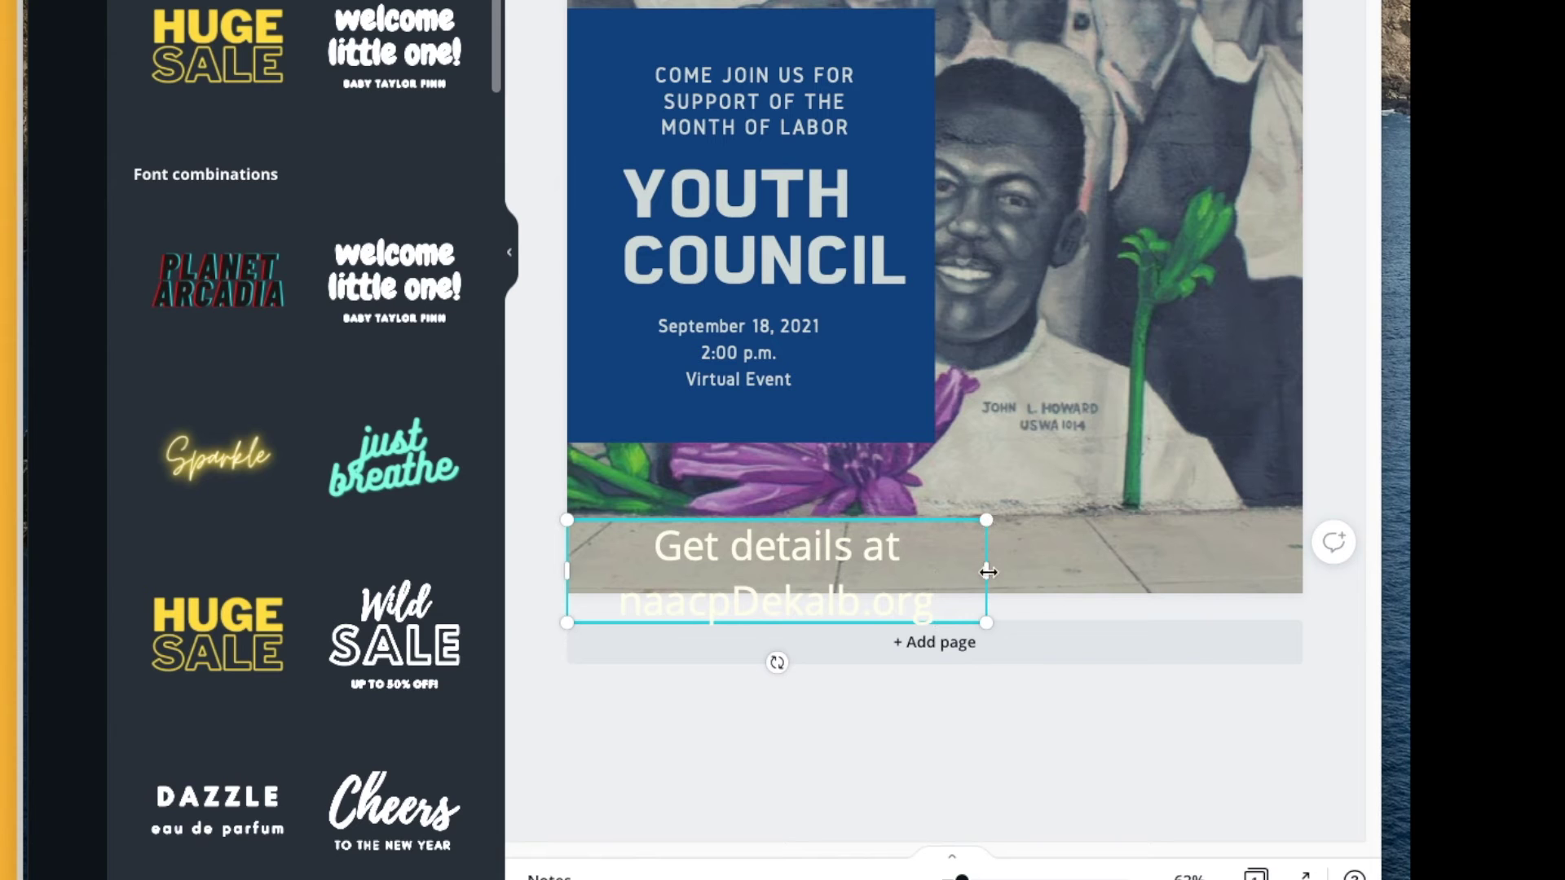
{"action": "left_click_drag", "start_coordinate": [988, 574], "coordinate": [1295, 544]}
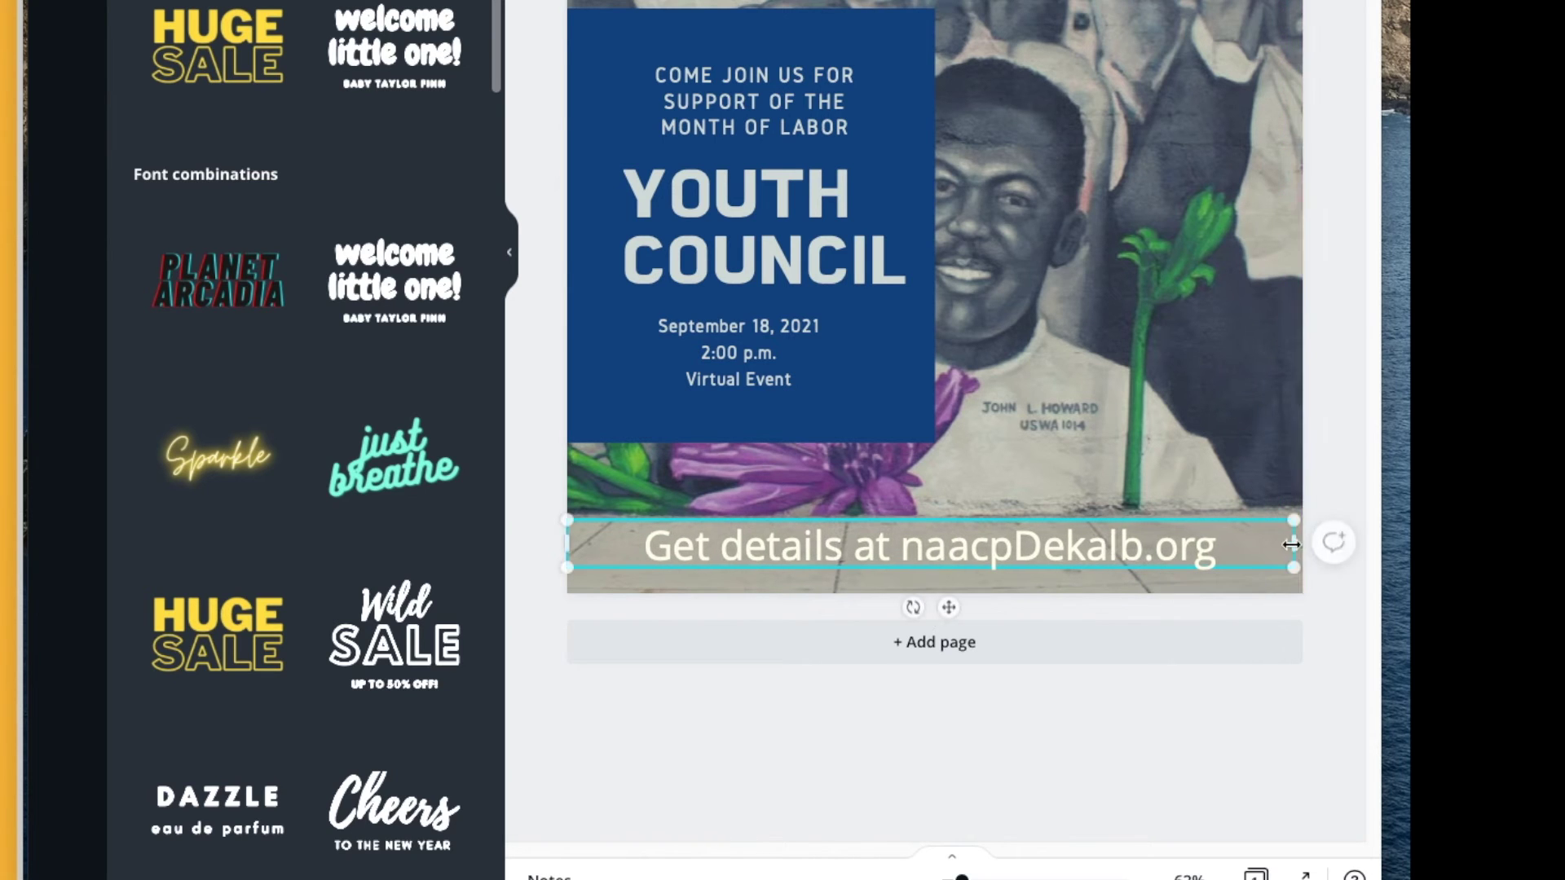
{"action": "left_click", "coordinate": [982, 577]}
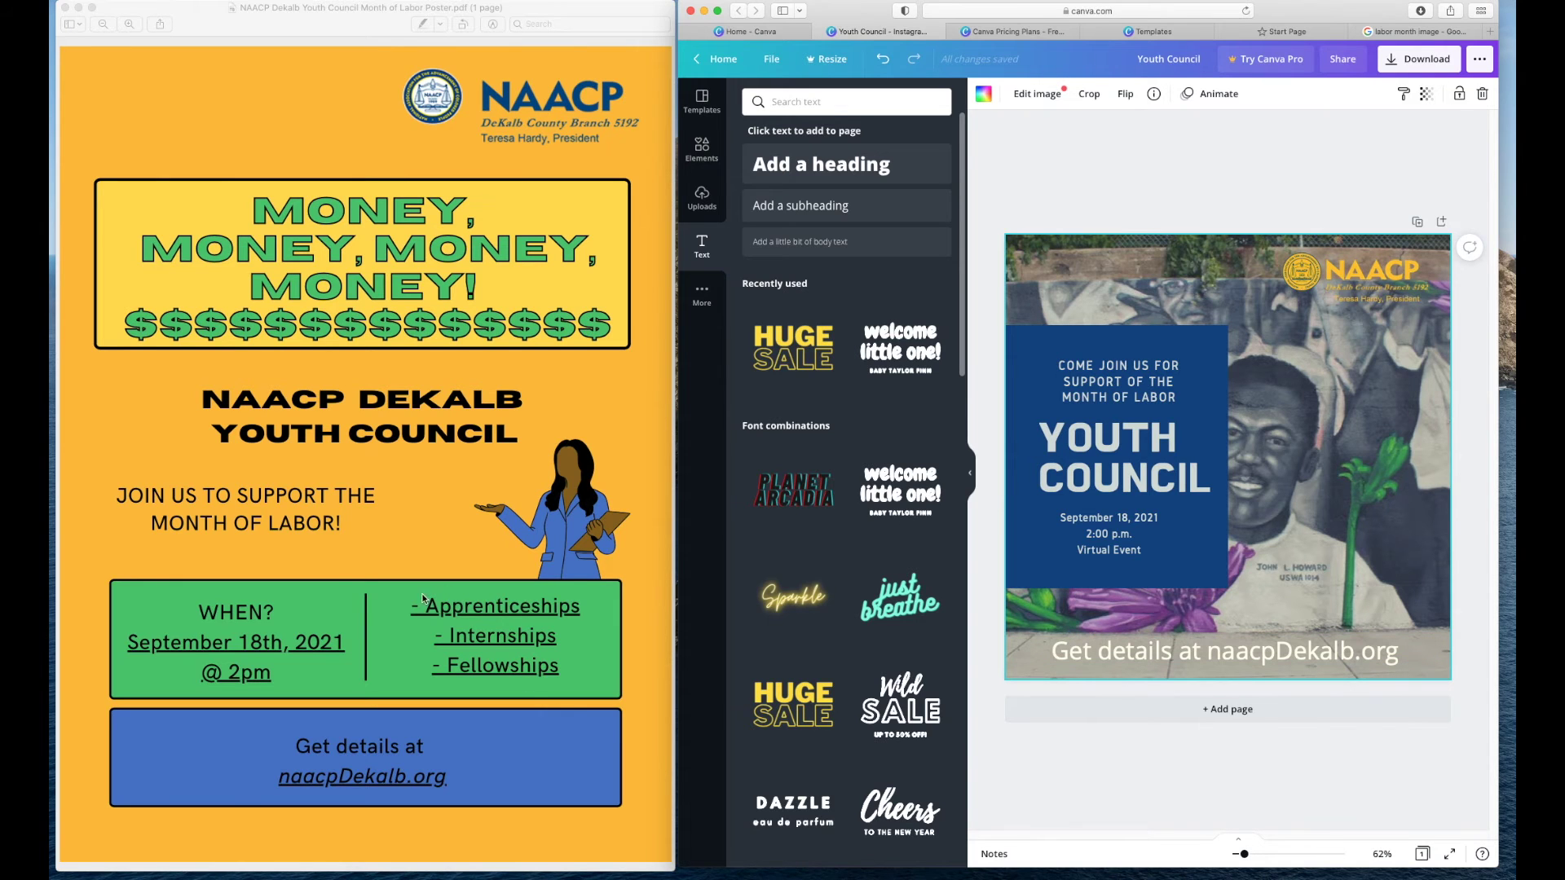
Add a second subheading text box and place it beside the blue panel, below the mural's smiling face
{"action": "left_click", "coordinate": [458, 606]}
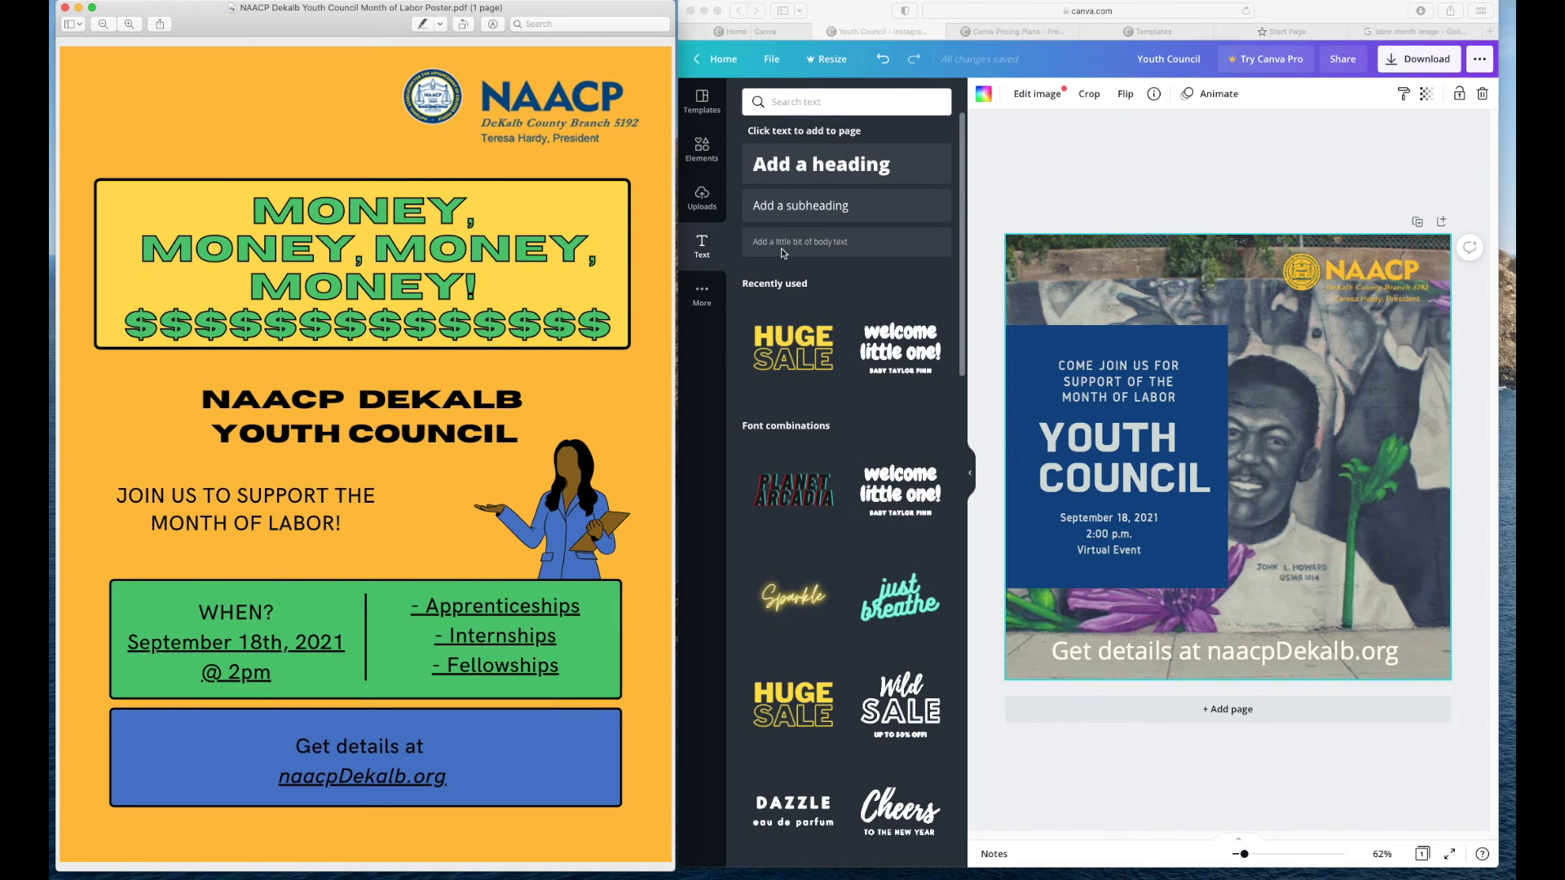
{"action": "left_click", "coordinate": [784, 205]}
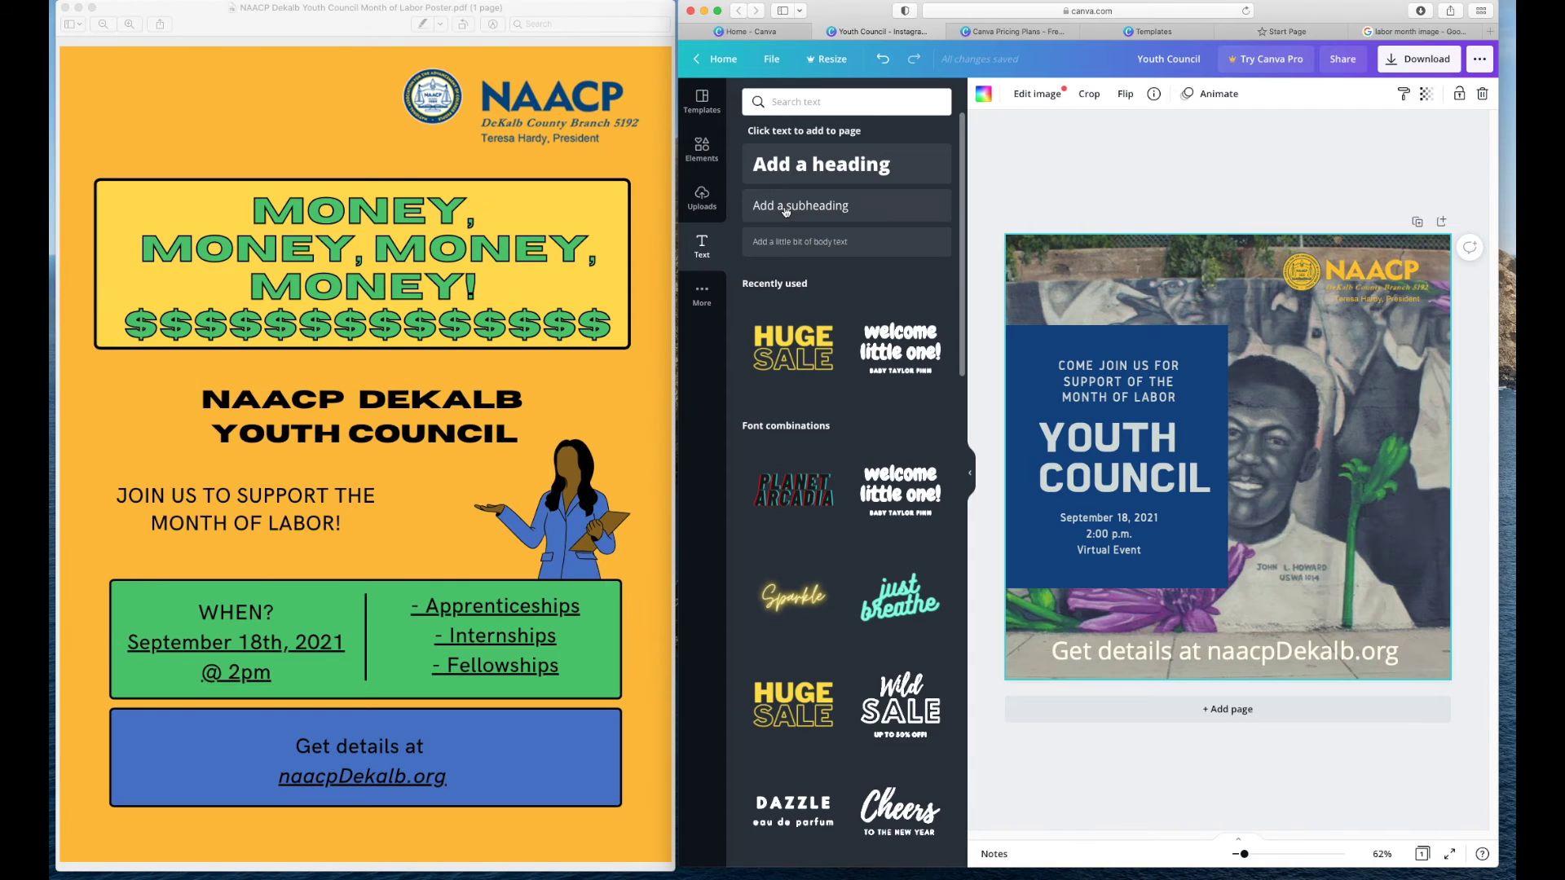
{"action": "left_click", "coordinate": [826, 209]}
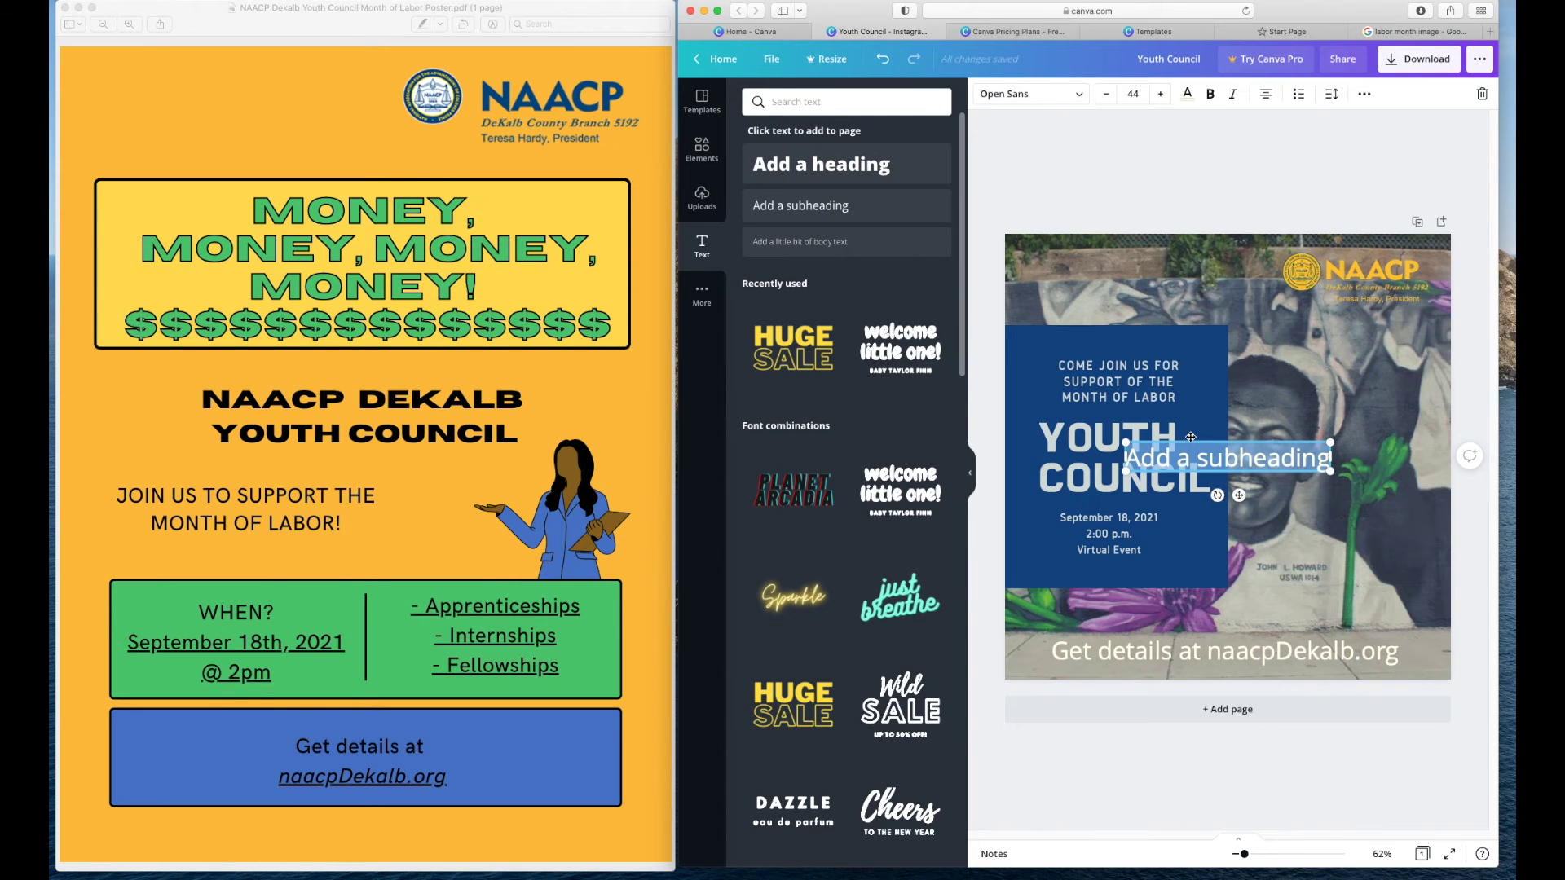
{"action": "left_click_drag", "start_coordinate": [1190, 439], "coordinate": [1260, 541]}
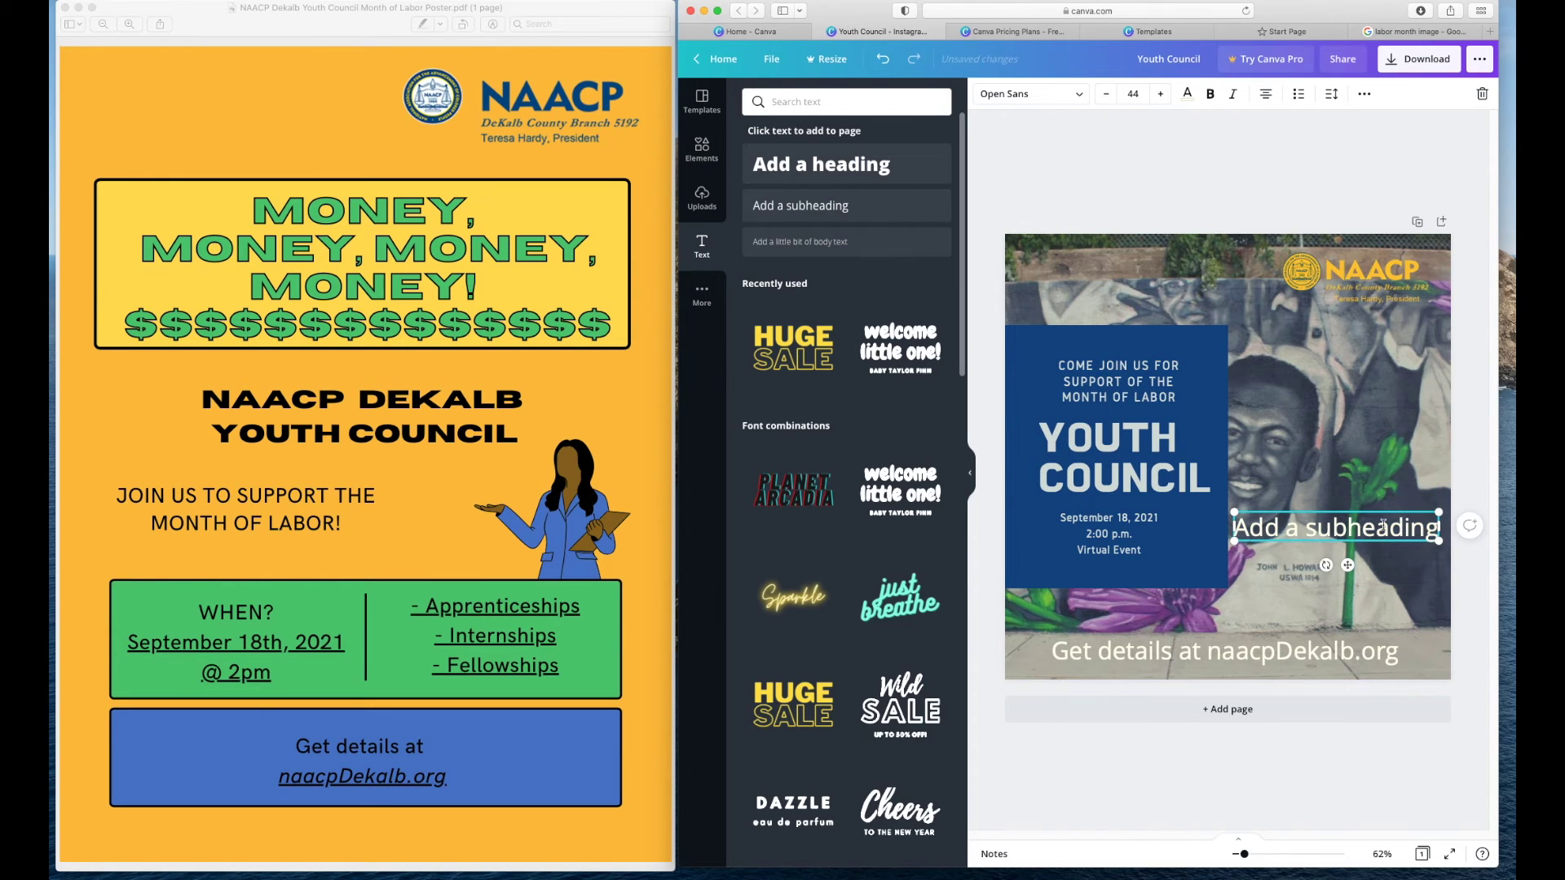
Replace the second subheading's placeholder with "Apprenticeships", "Internships" and "Fellowships" on three separate lines
{"action": "left_click_drag", "start_coordinate": [1438, 528], "coordinate": [1240, 535]}
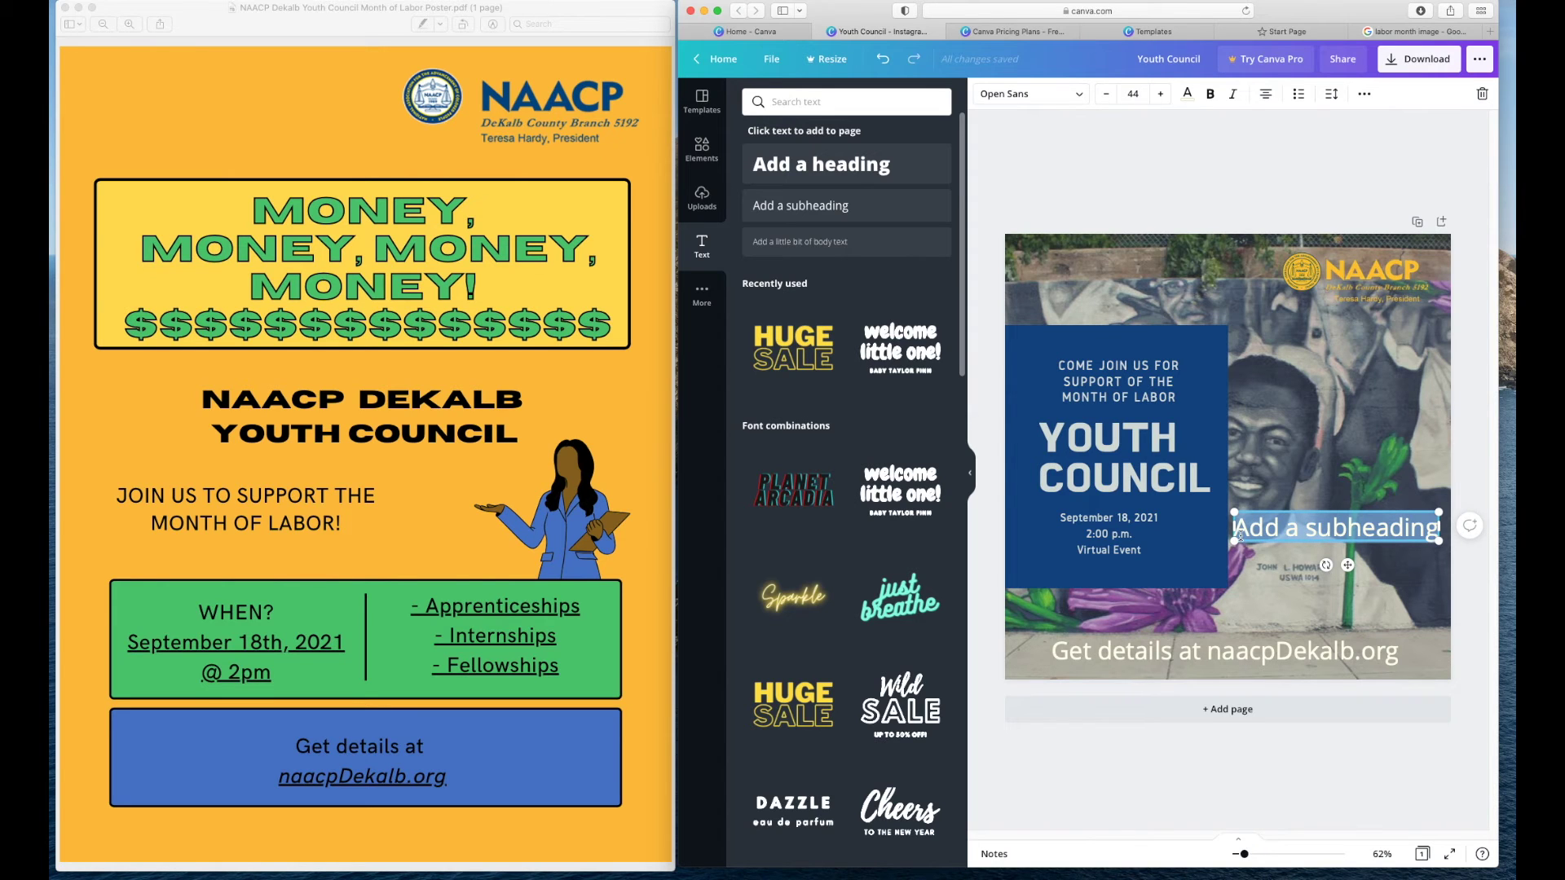
{"action": "type", "text": "Apprenti"}
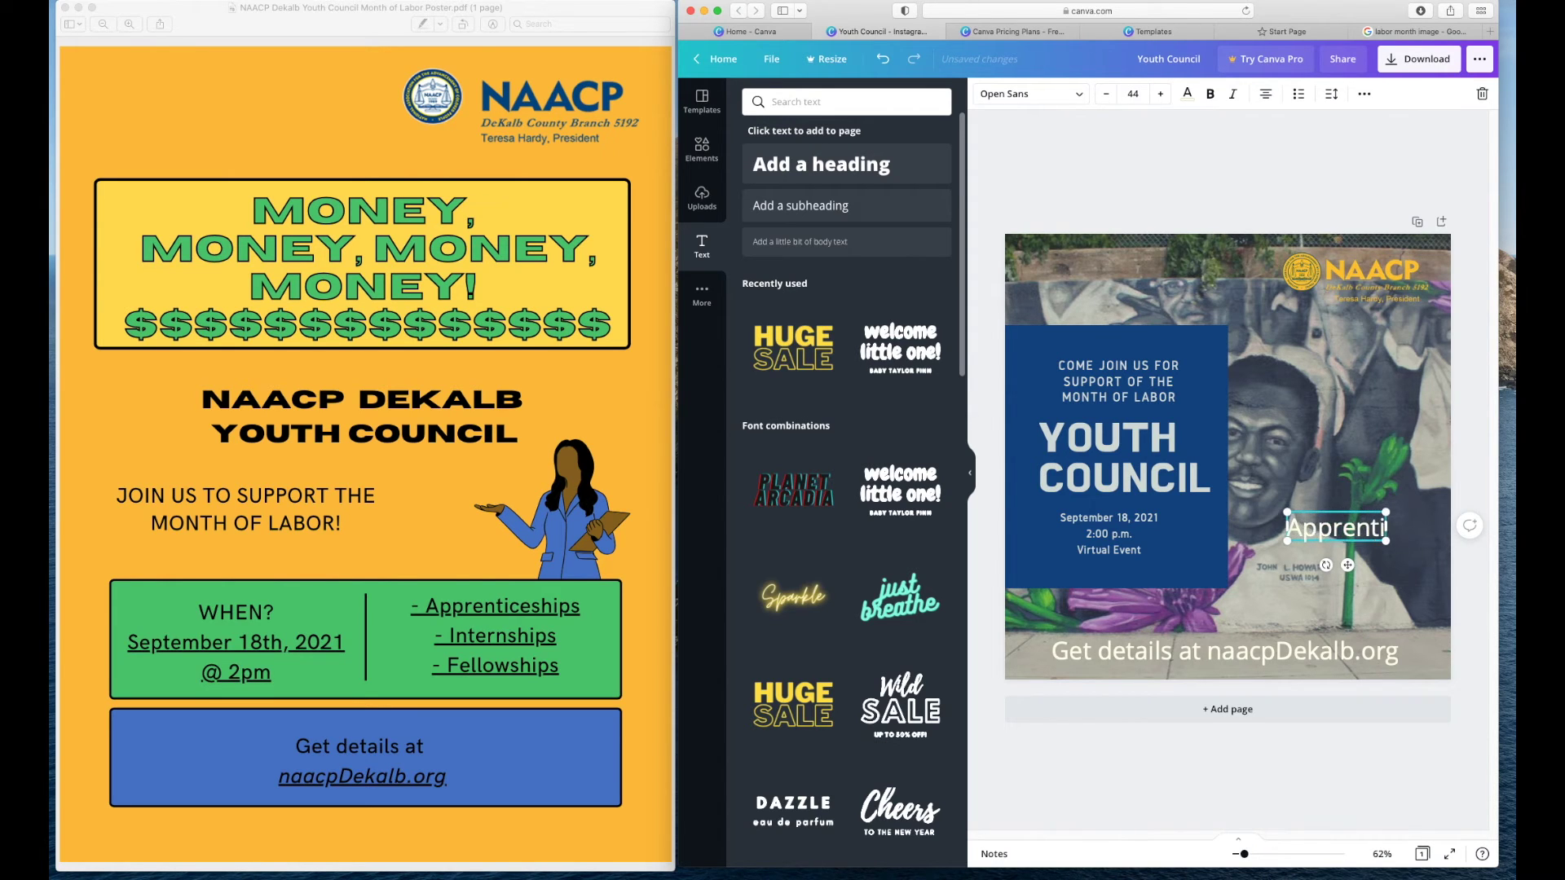
{"action": "type", "text": "ceships"}
{"action": "key", "text": "Return"}
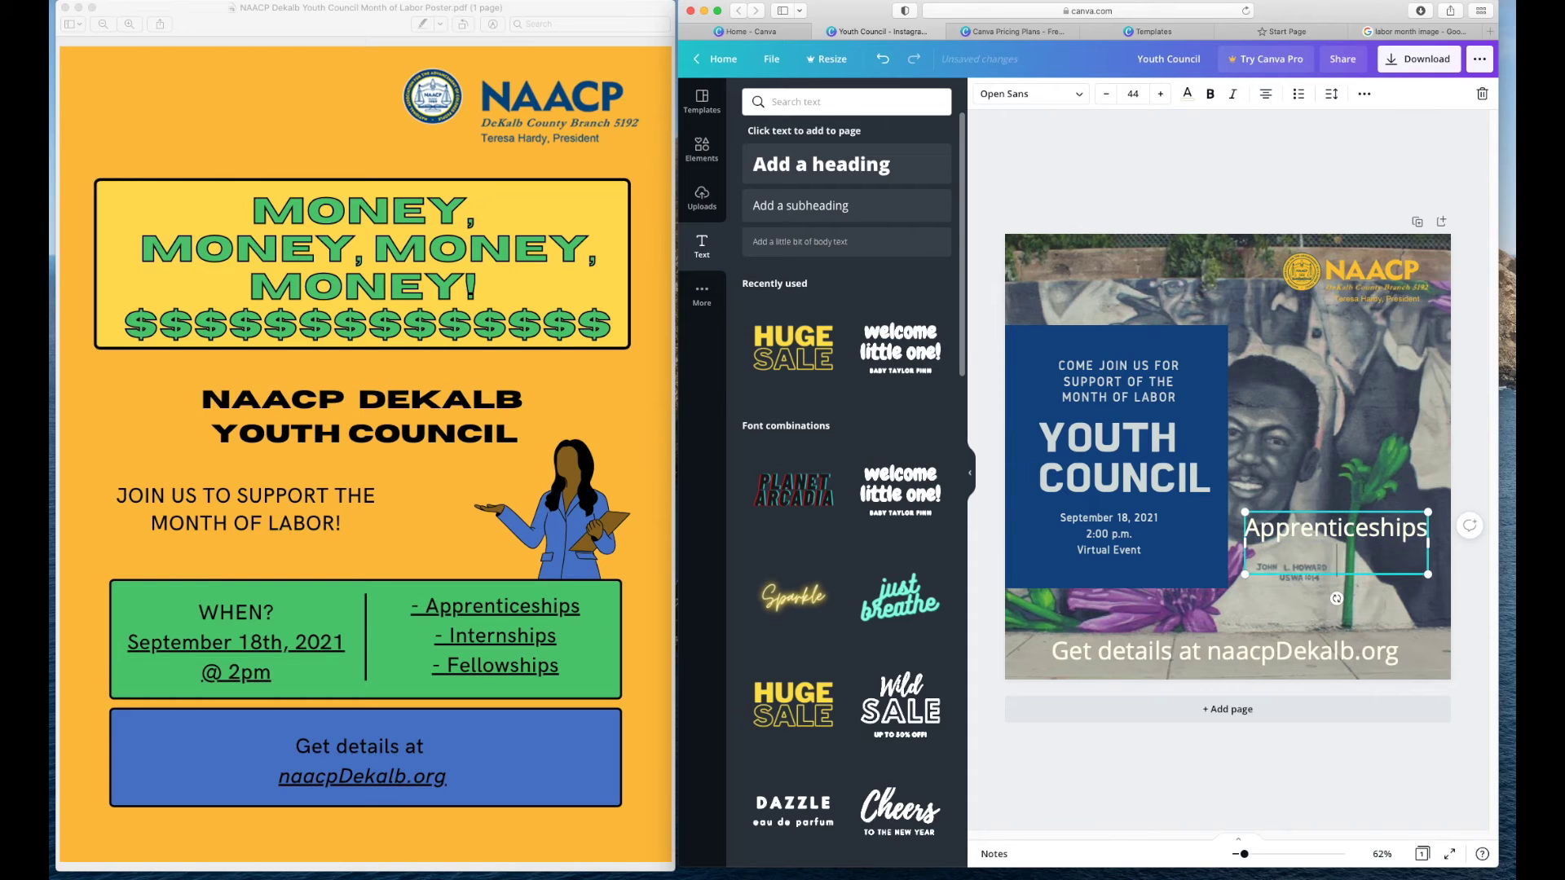
{"action": "type", "text": "Internships"}
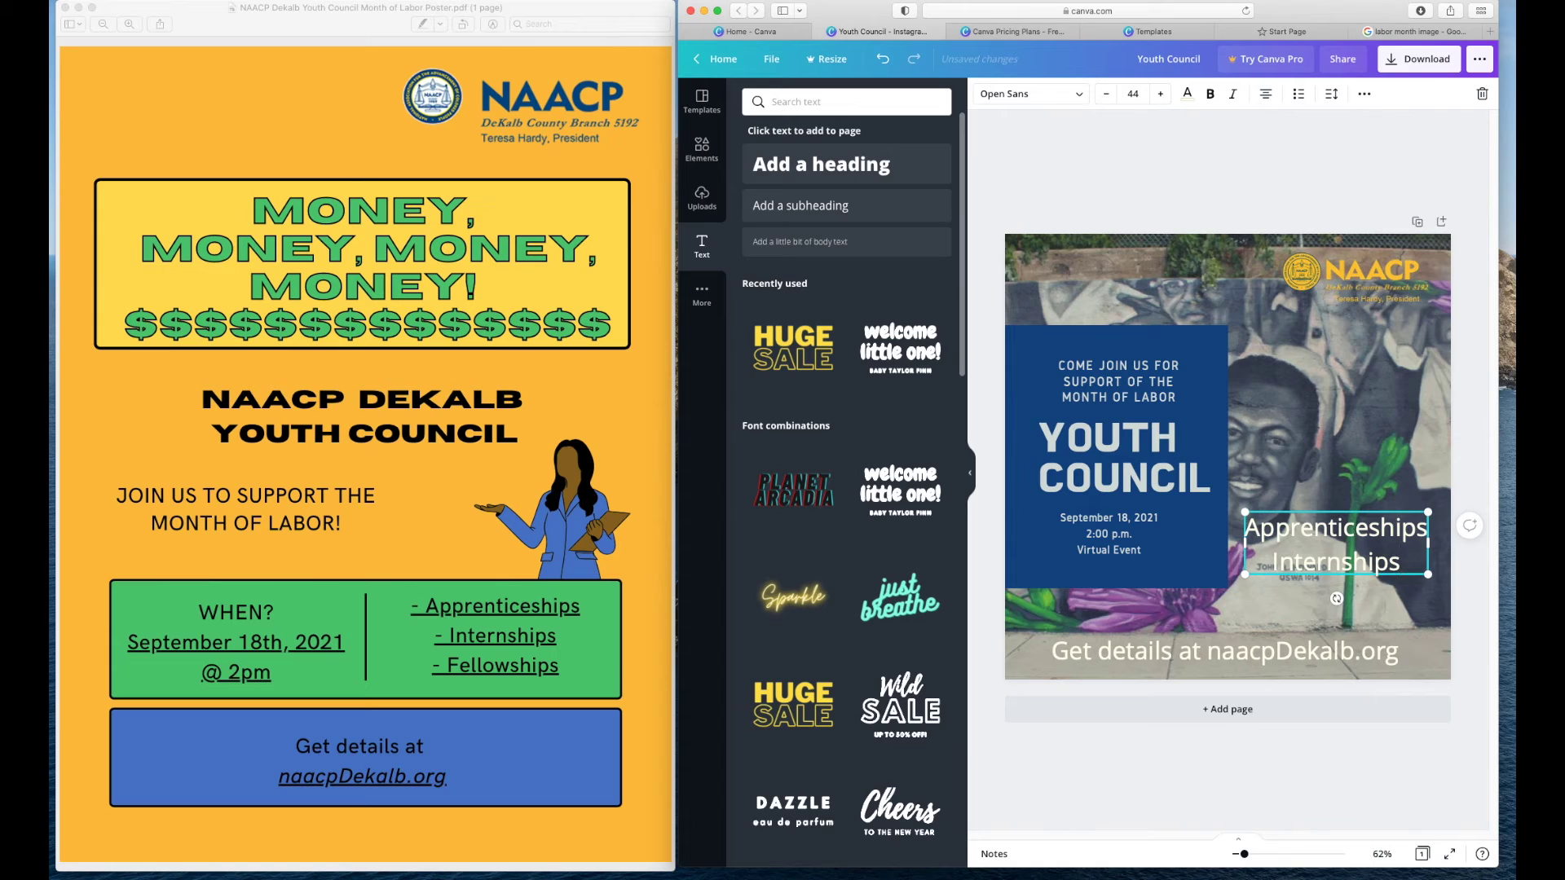
{"action": "key", "text": "Return"}
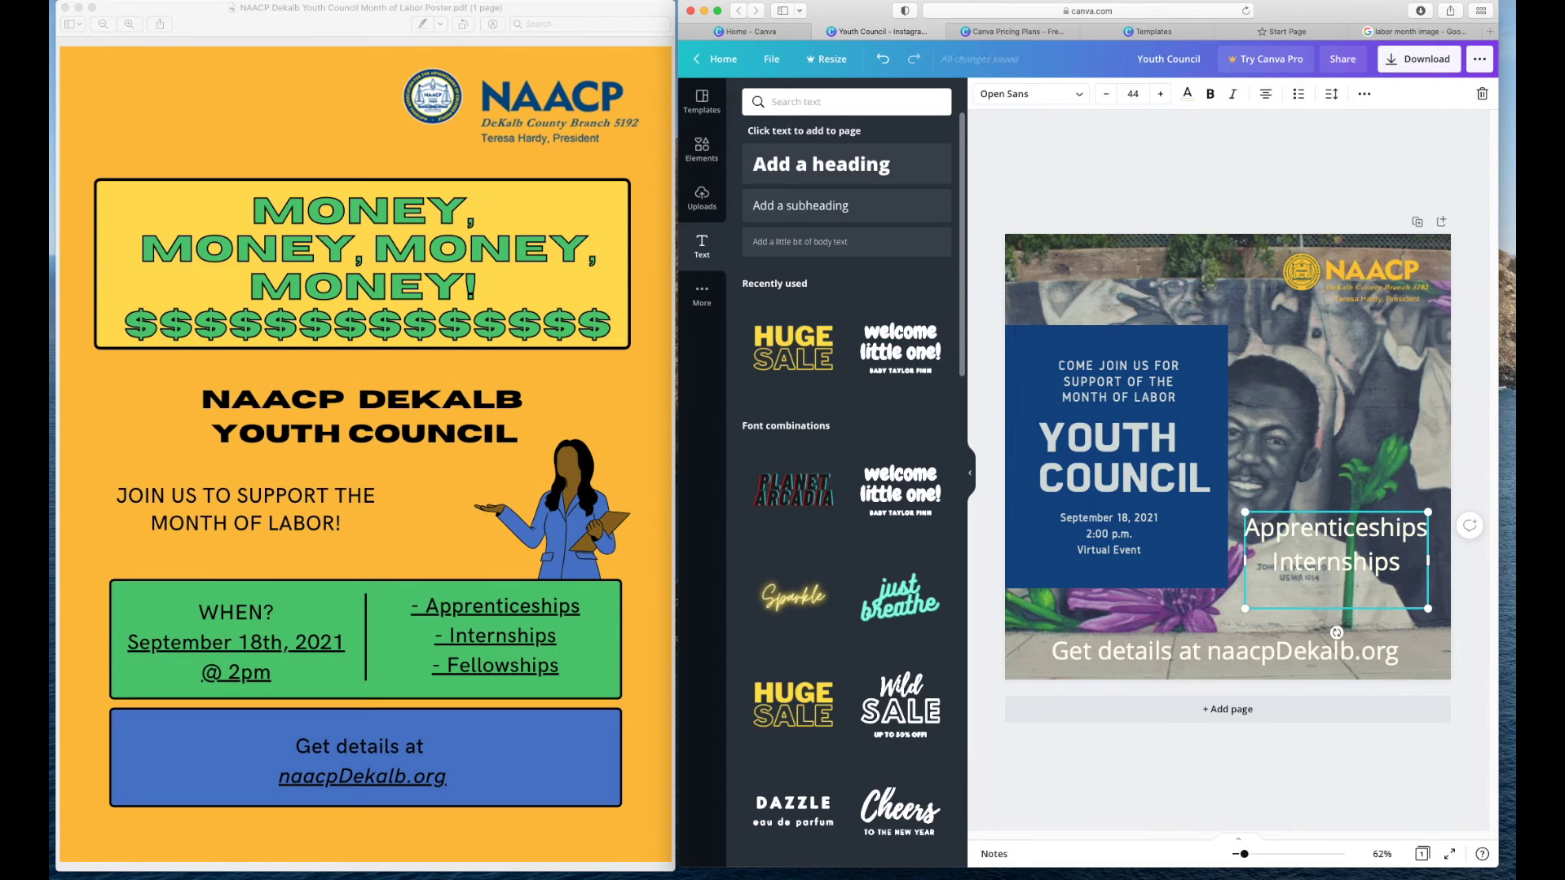
{"action": "type", "text": "Fellowships"}
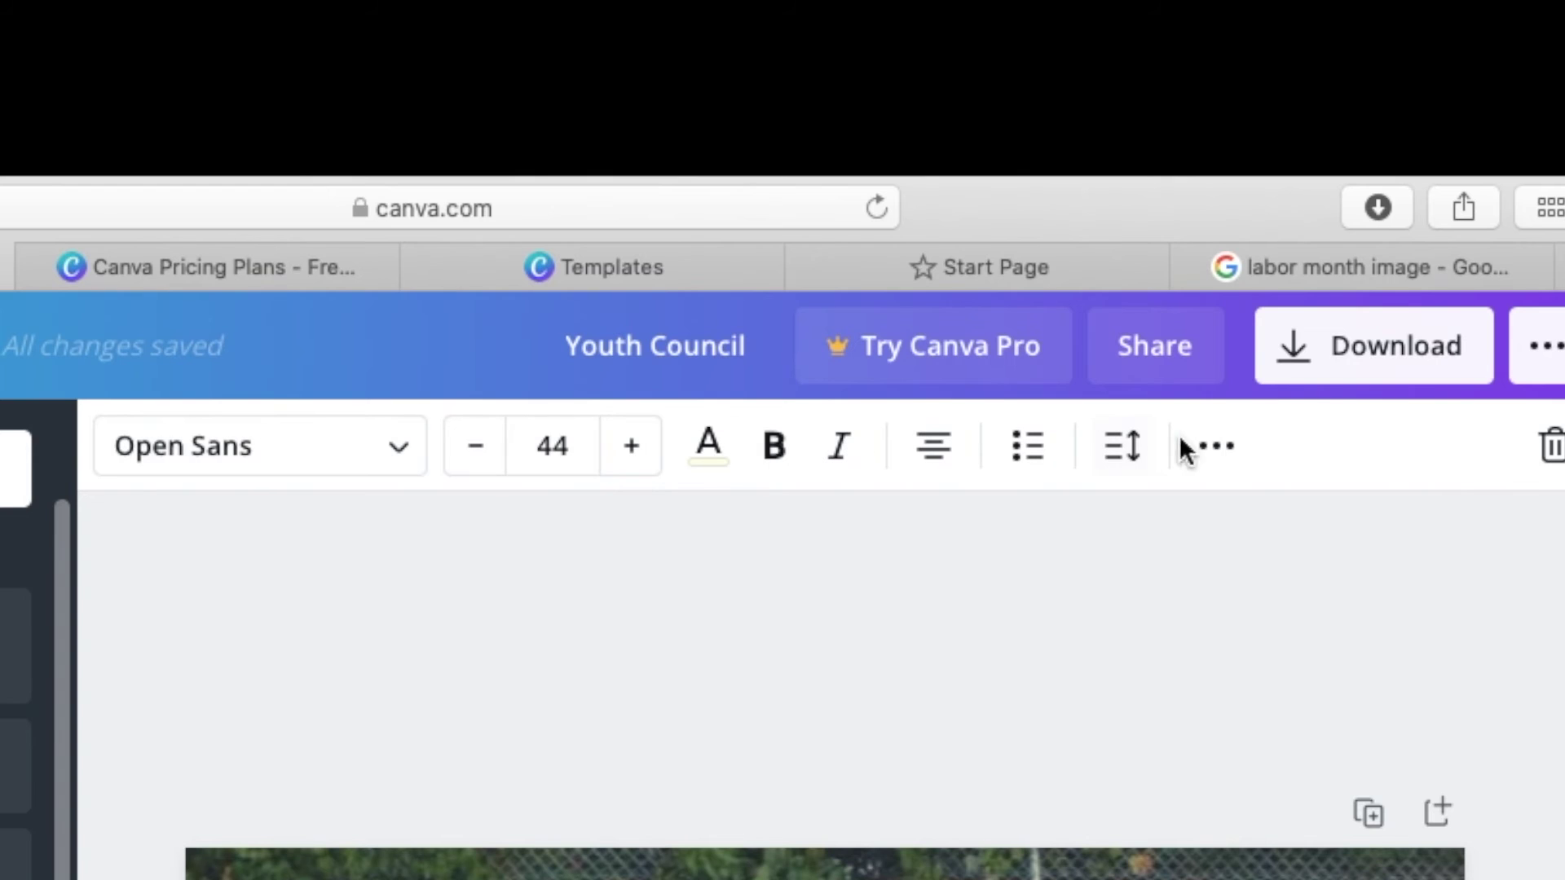
Try the Shadow and Lift text effects on the three-line opportunities list, and set its style back to None
{"action": "left_click", "coordinate": [1217, 446]}
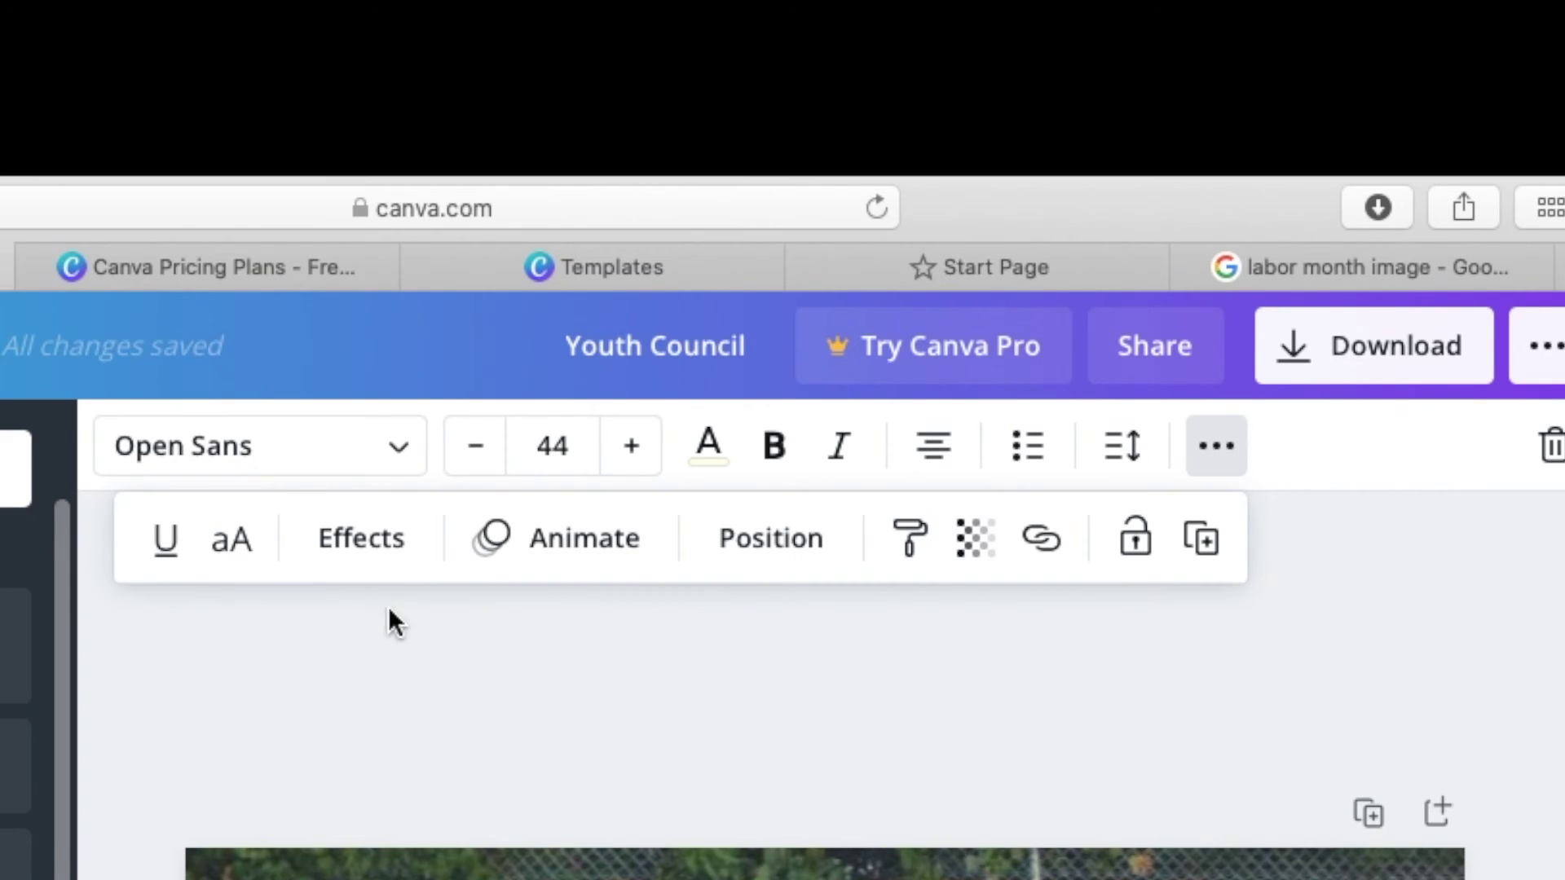
{"action": "left_click", "coordinate": [368, 558]}
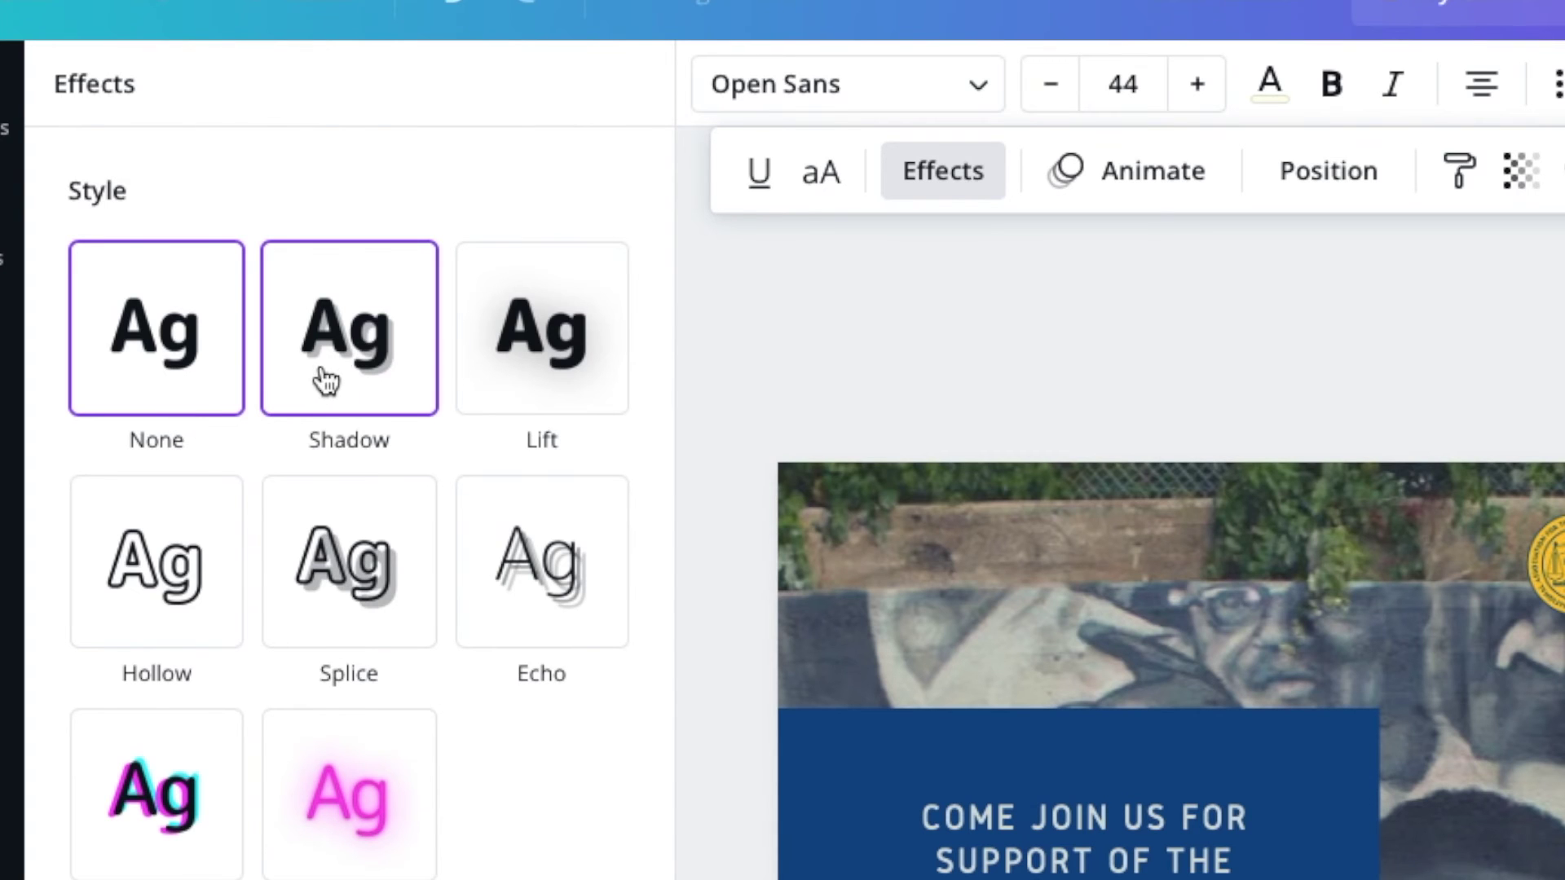
{"action": "left_click", "coordinate": [326, 380]}
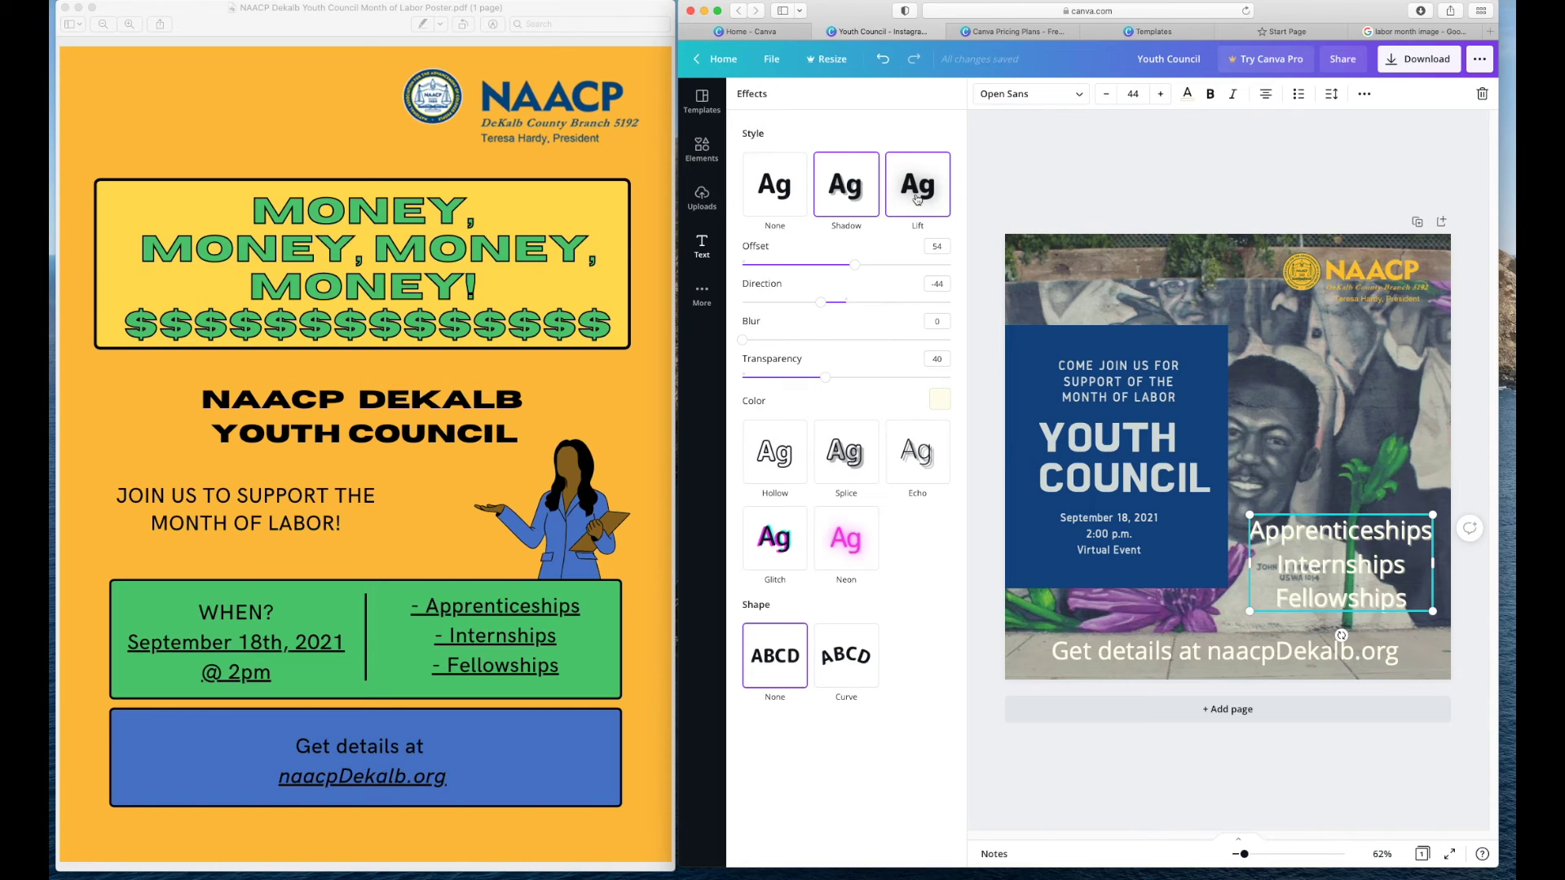
{"action": "left_click", "coordinate": [540, 365]}
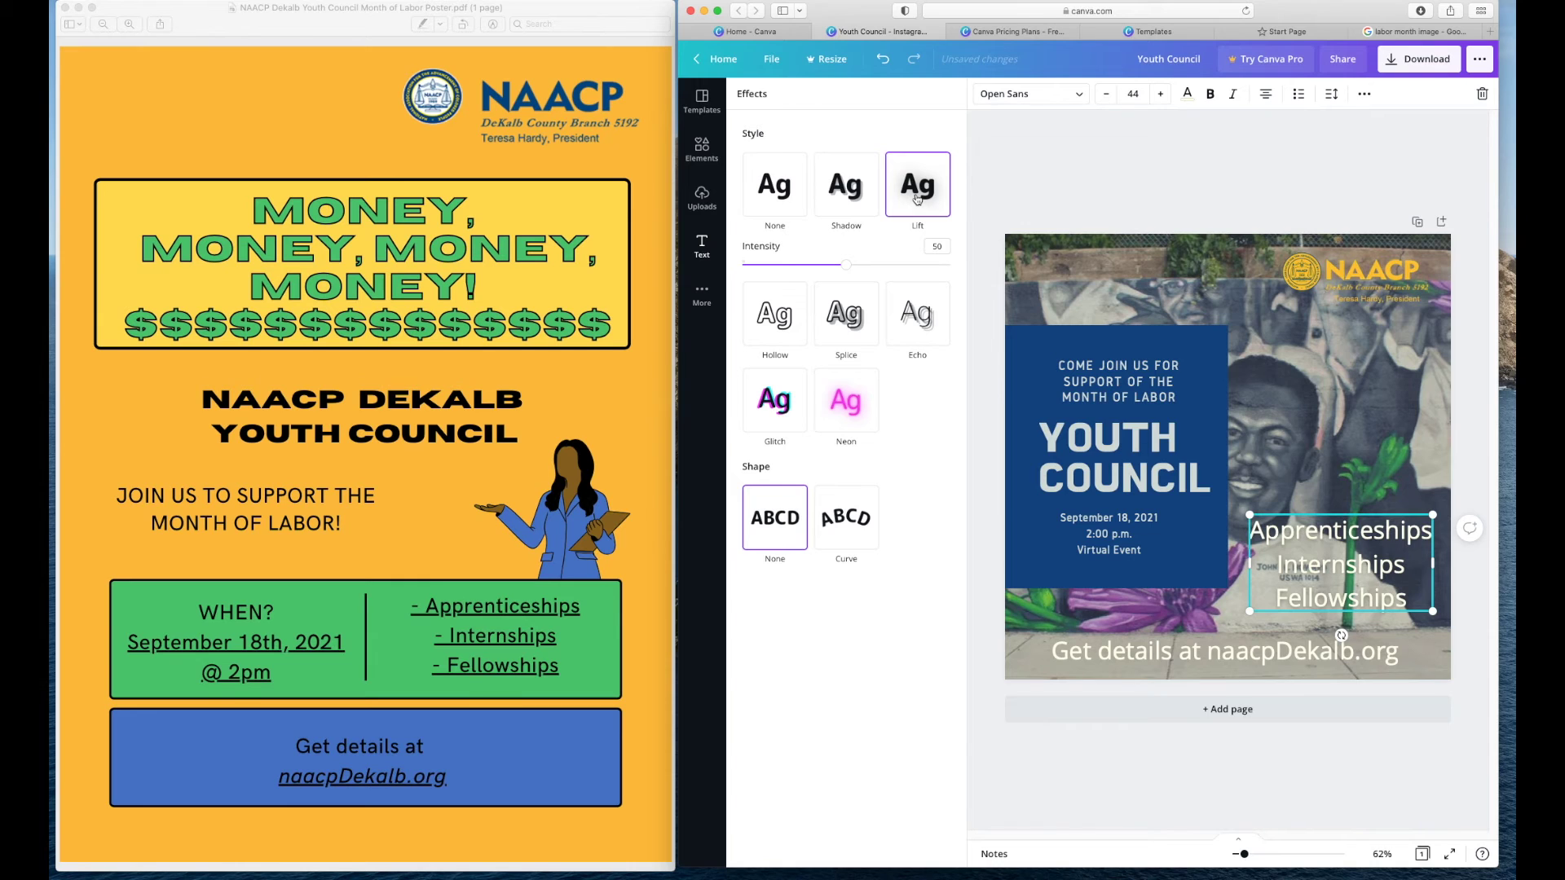
{"action": "left_click", "coordinate": [801, 210]}
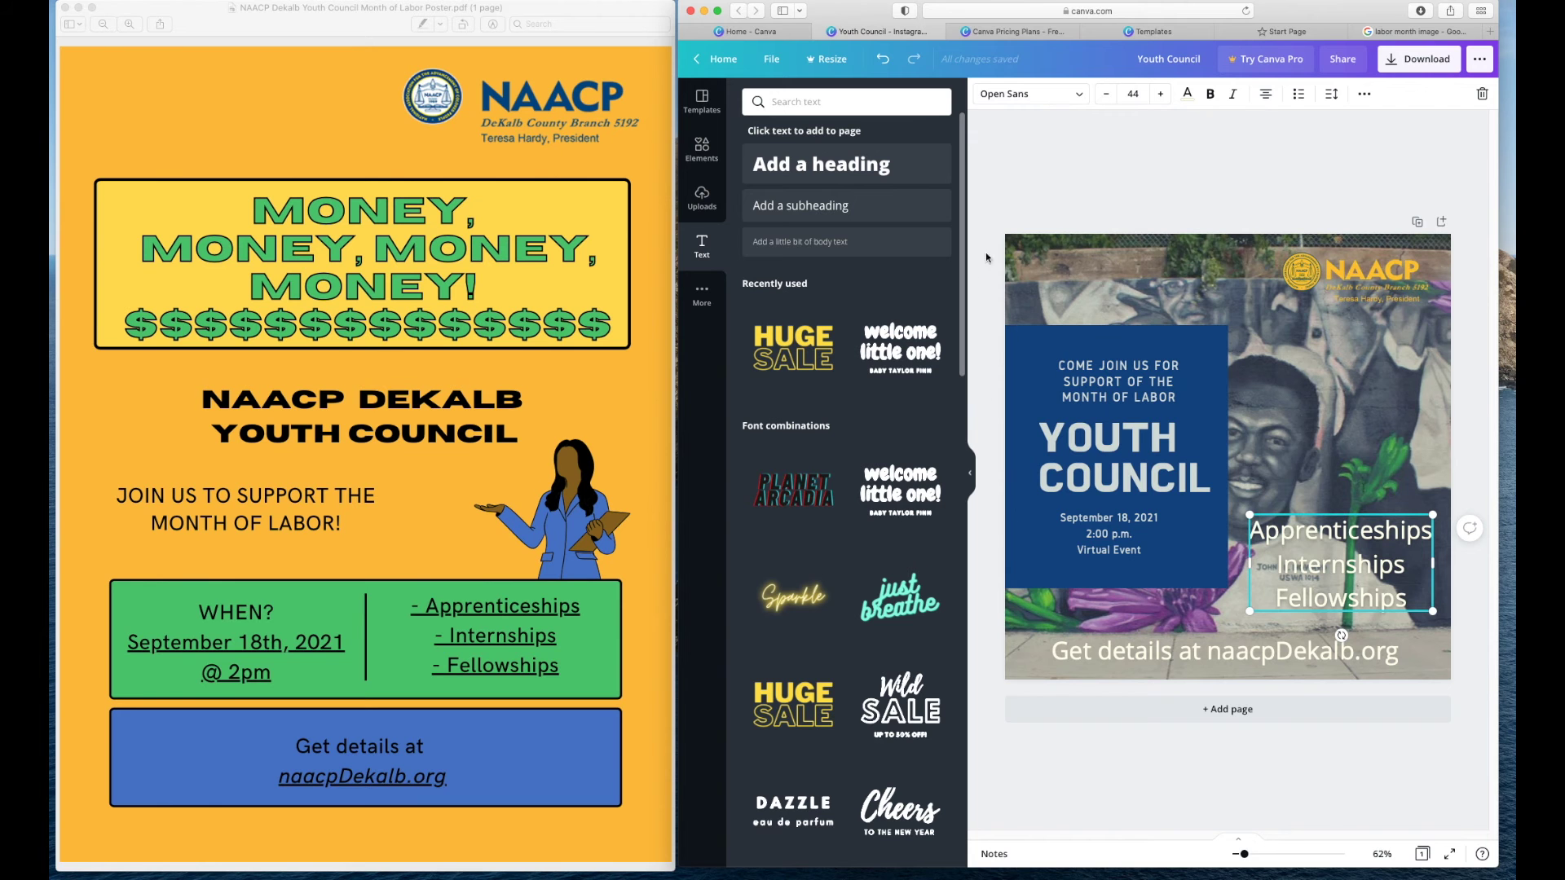
{"action": "left_click", "coordinate": [1054, 174]}
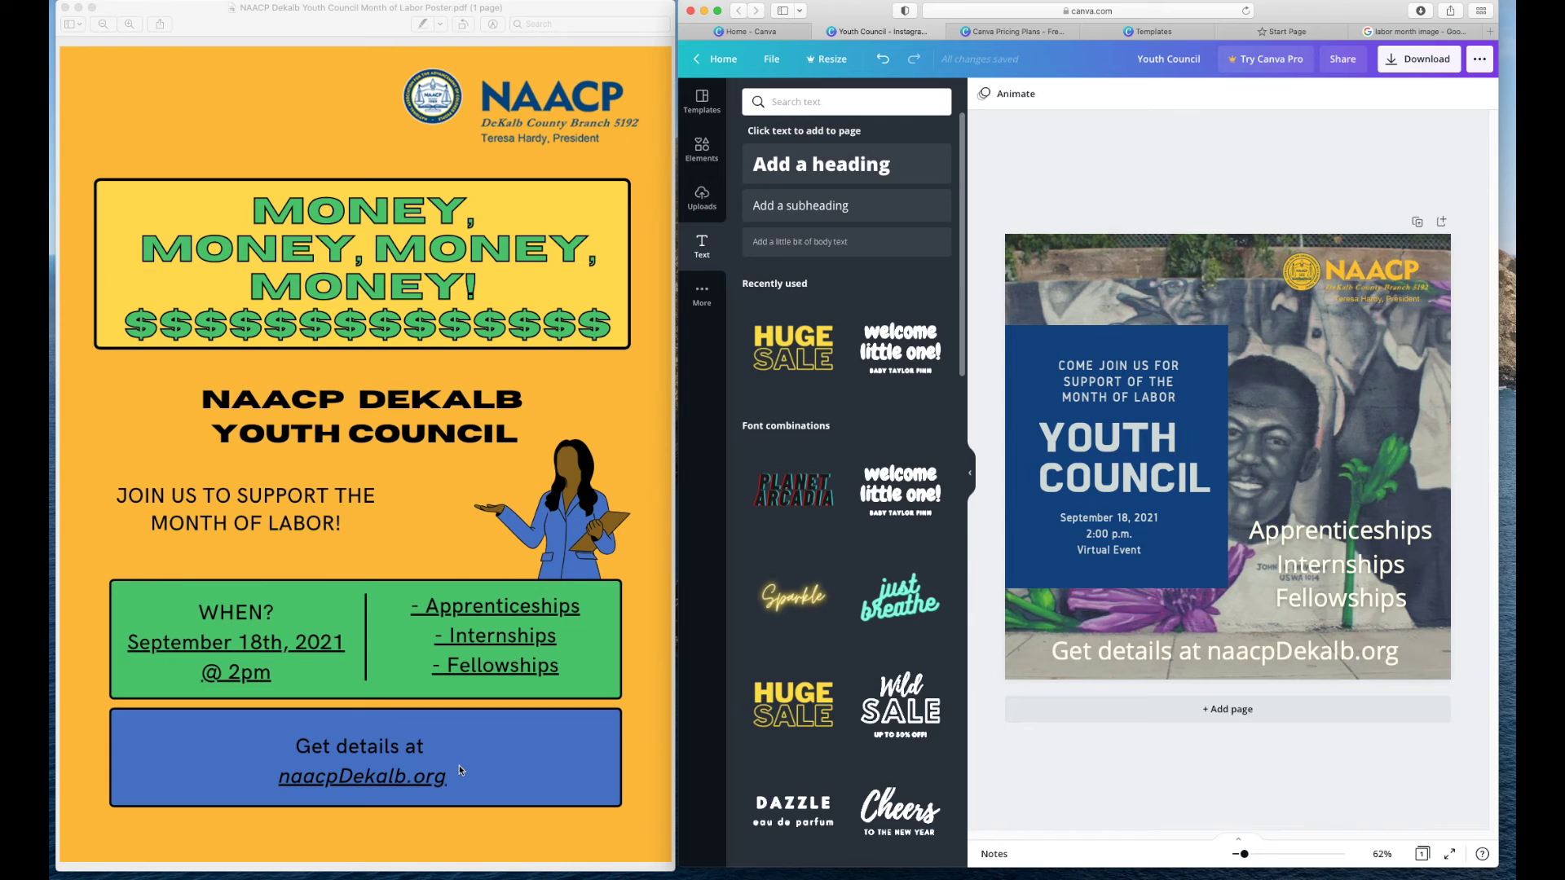
Download the finished design as a PNG and dismiss the referral offer
{"action": "left_click", "coordinate": [1341, 564]}
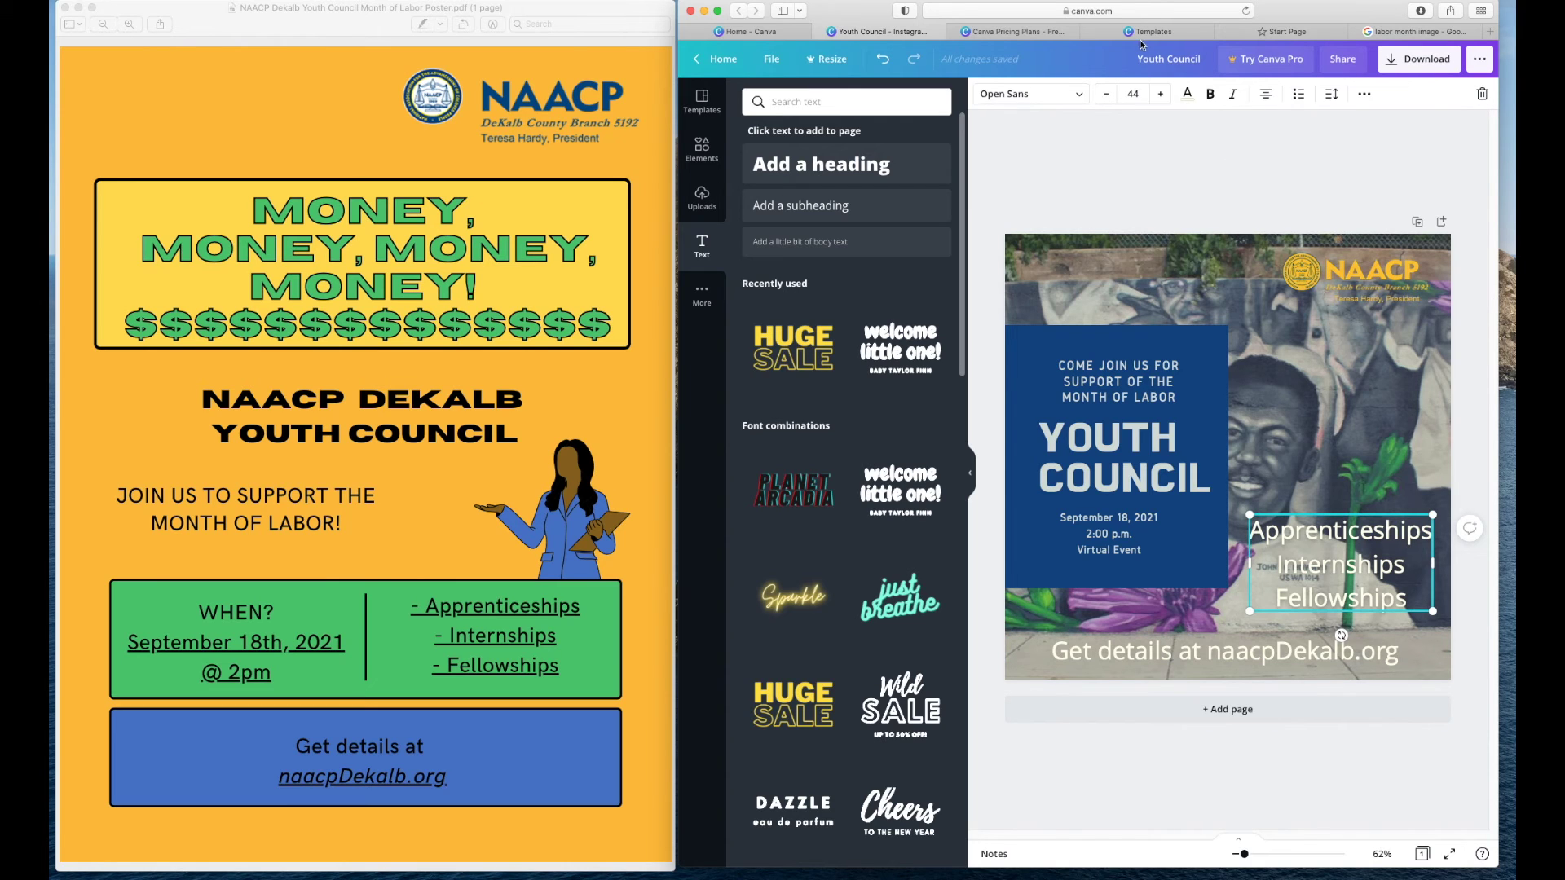
{"action": "left_click", "coordinate": [1434, 62]}
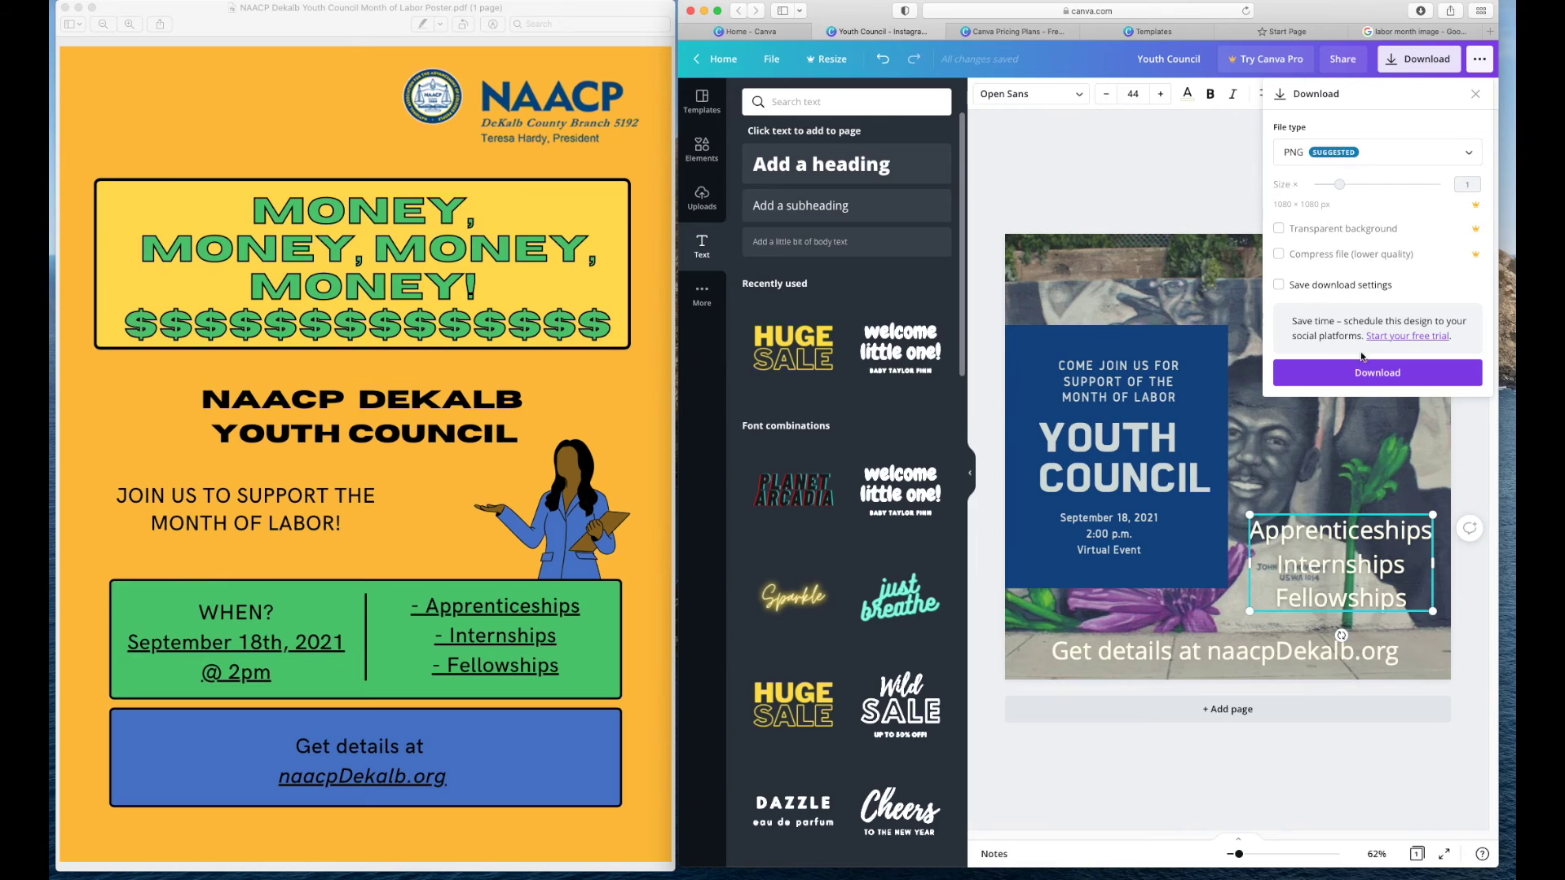
{"action": "left_click", "coordinate": [1376, 377]}
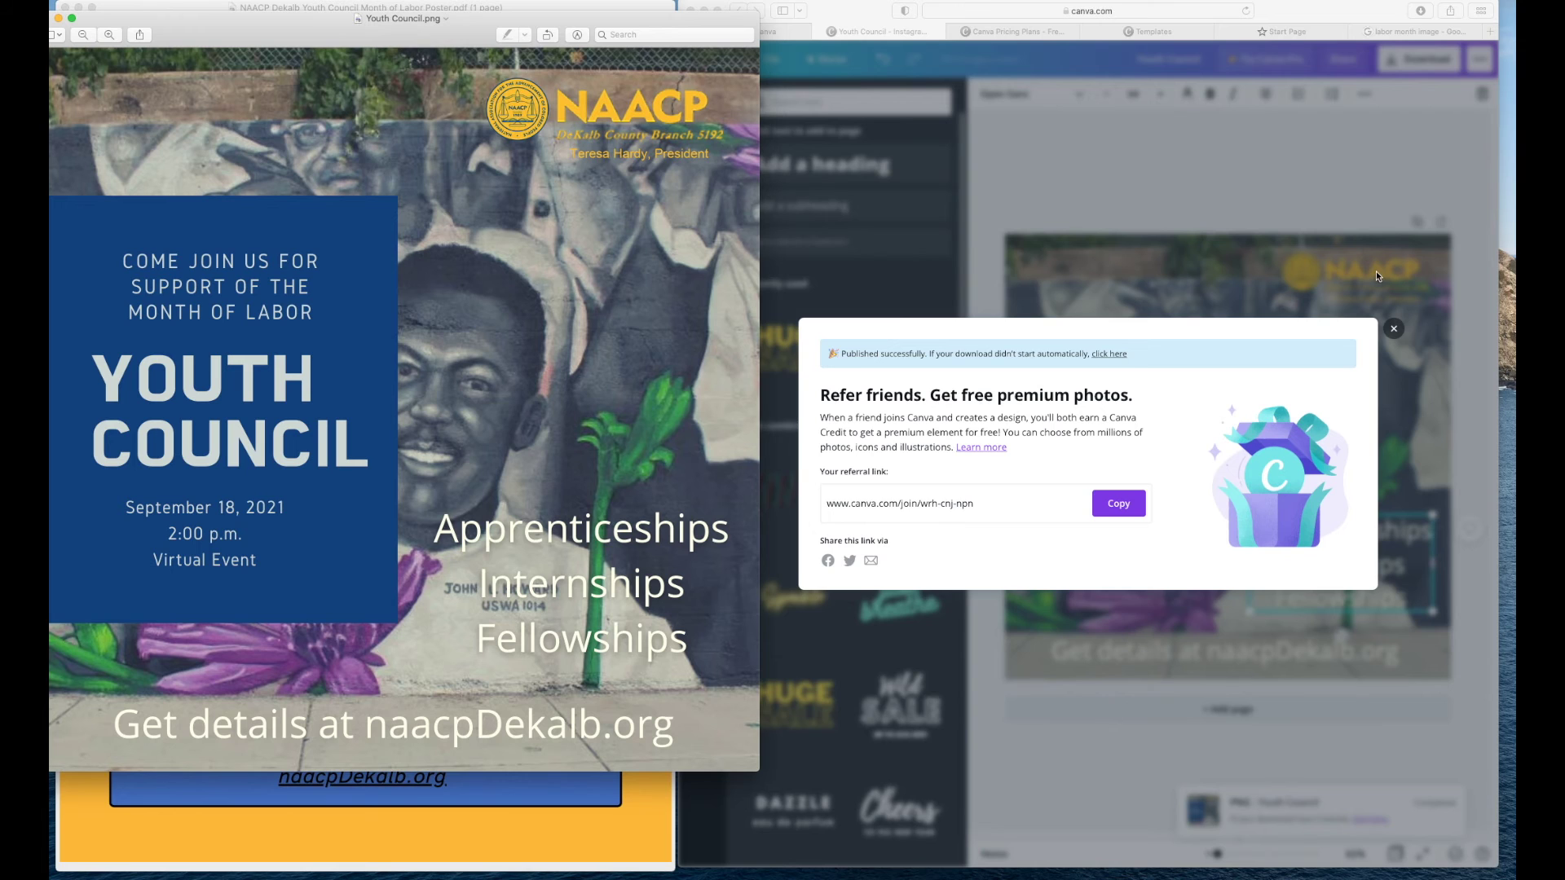
{"action": "left_click", "coordinate": [1392, 334]}
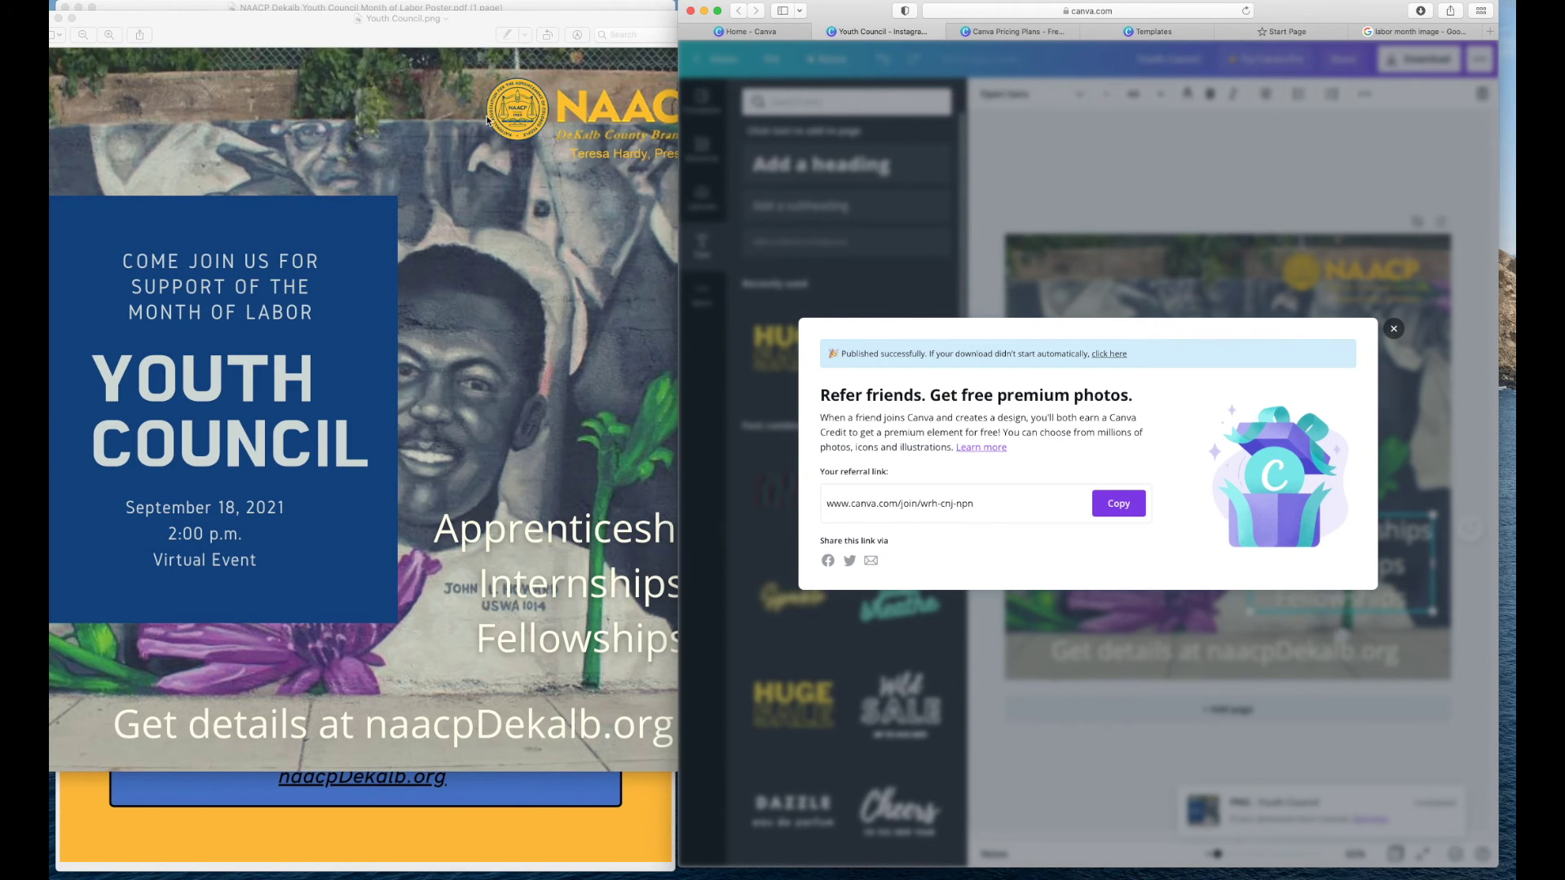
{"action": "left_click", "coordinate": [538, 149]}
{"action": "left_click", "coordinate": [1393, 330]}
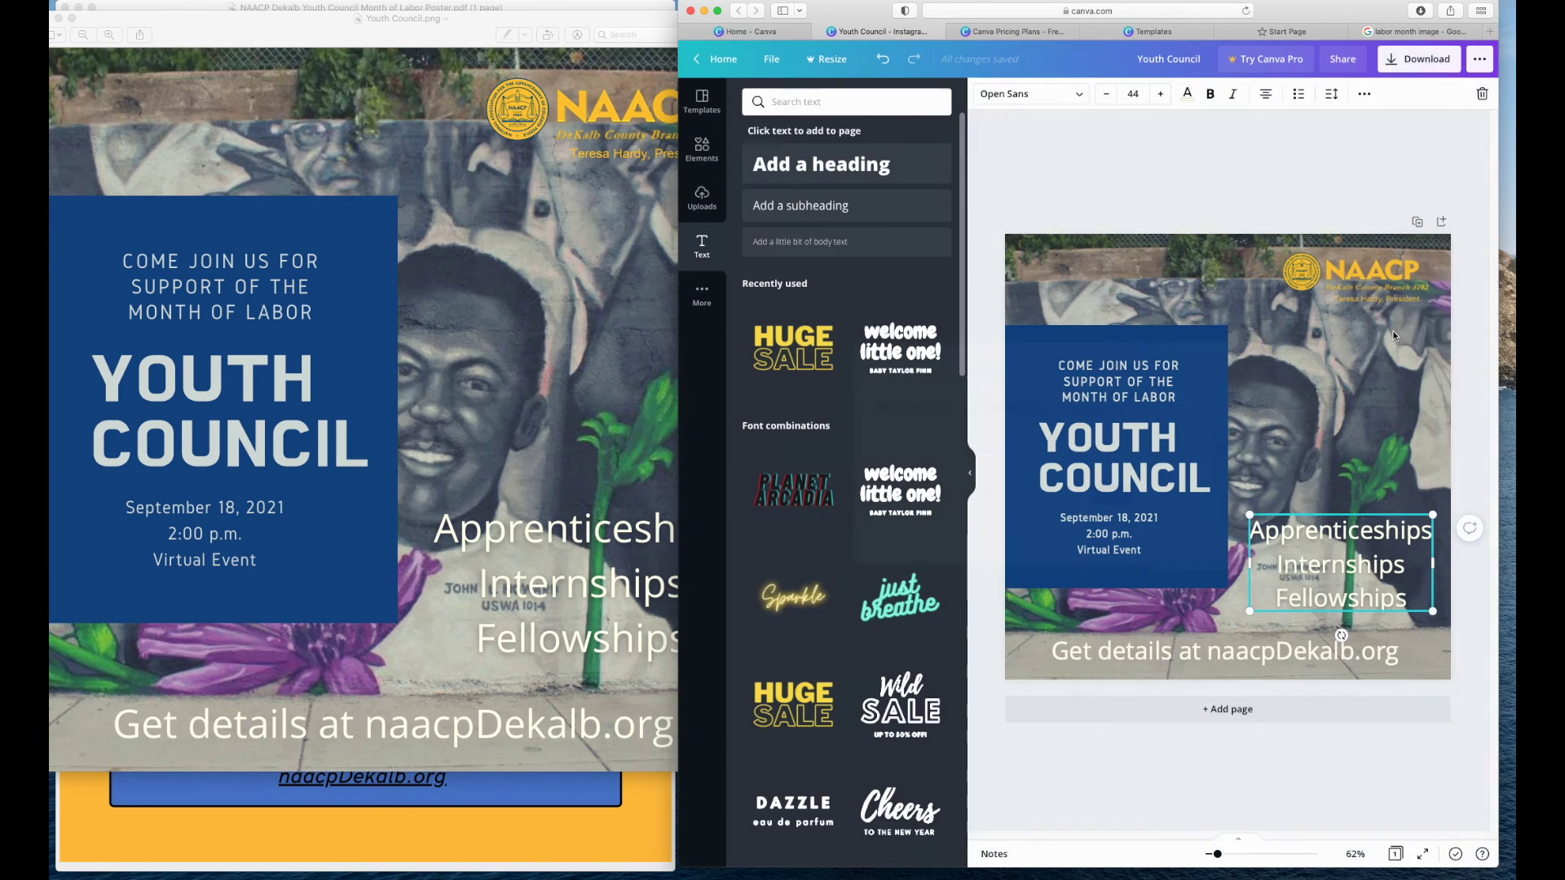
Bring the downloaded Youth Council.png preview to the front and close it
{"action": "left_click", "coordinate": [154, 29]}
{"action": "left_click_drag", "start_coordinate": [78, 21], "coordinate": [109, 26]}
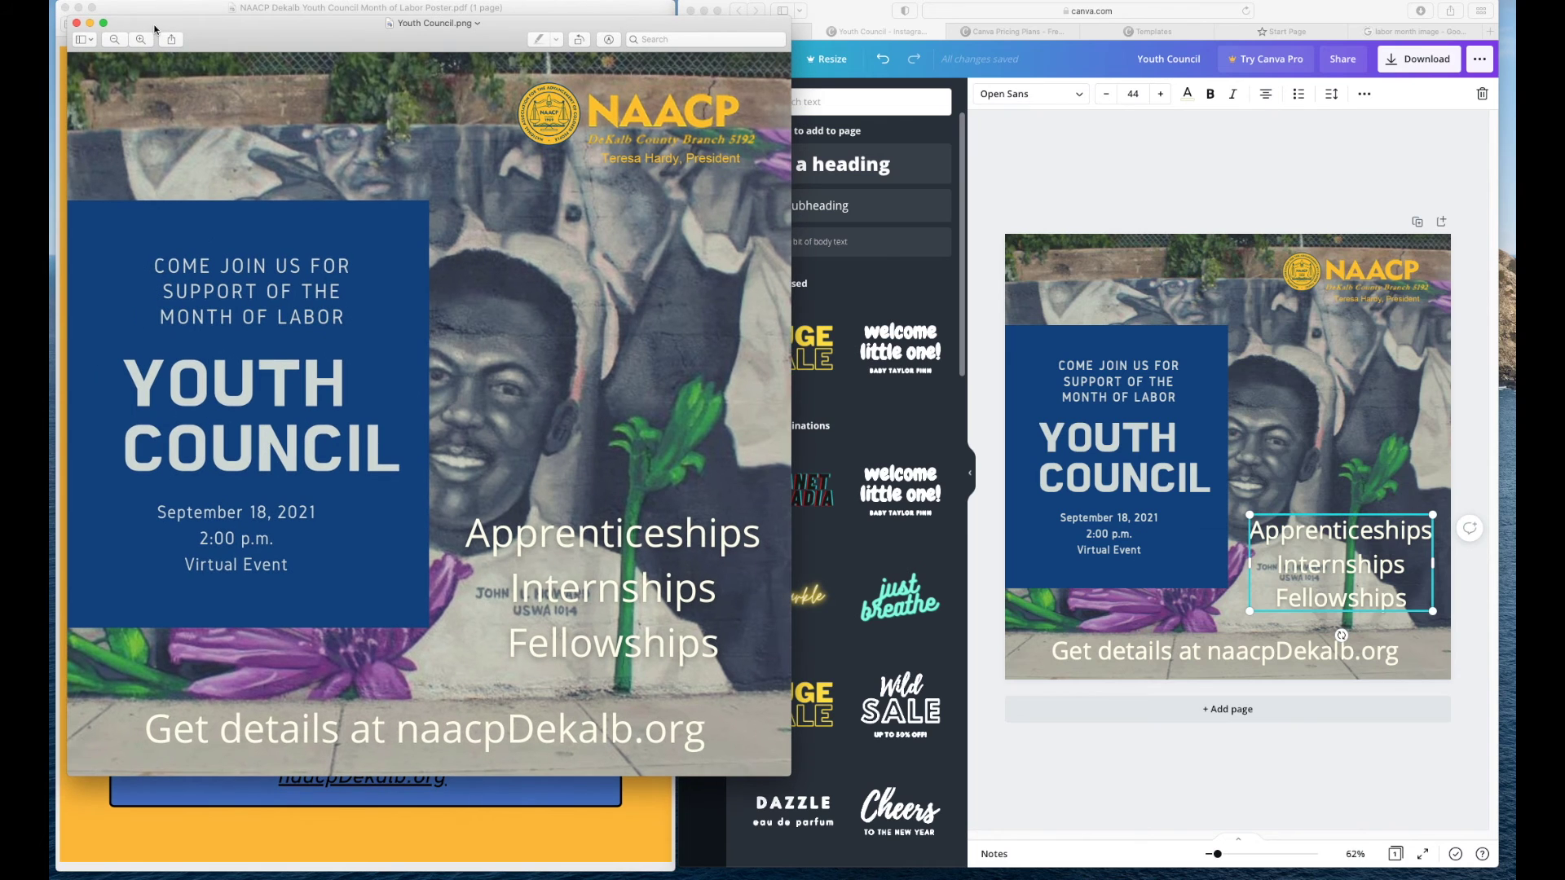
{"action": "left_click", "coordinate": [77, 23]}
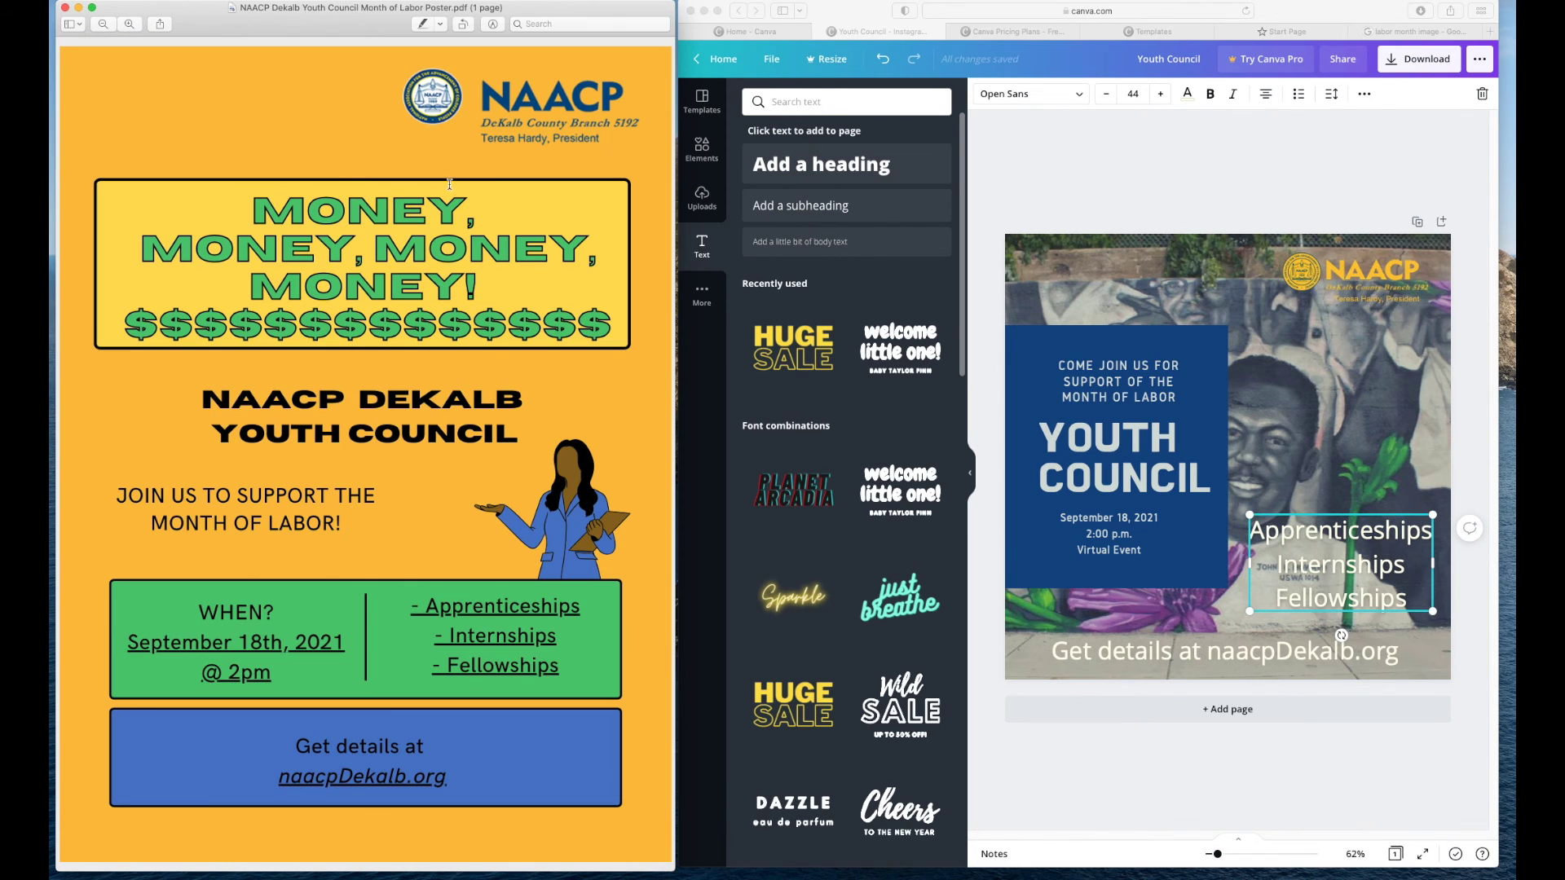
Try placing the NAACP logo above the blue panel, and undo the move
{"action": "left_click", "coordinate": [1293, 286]}
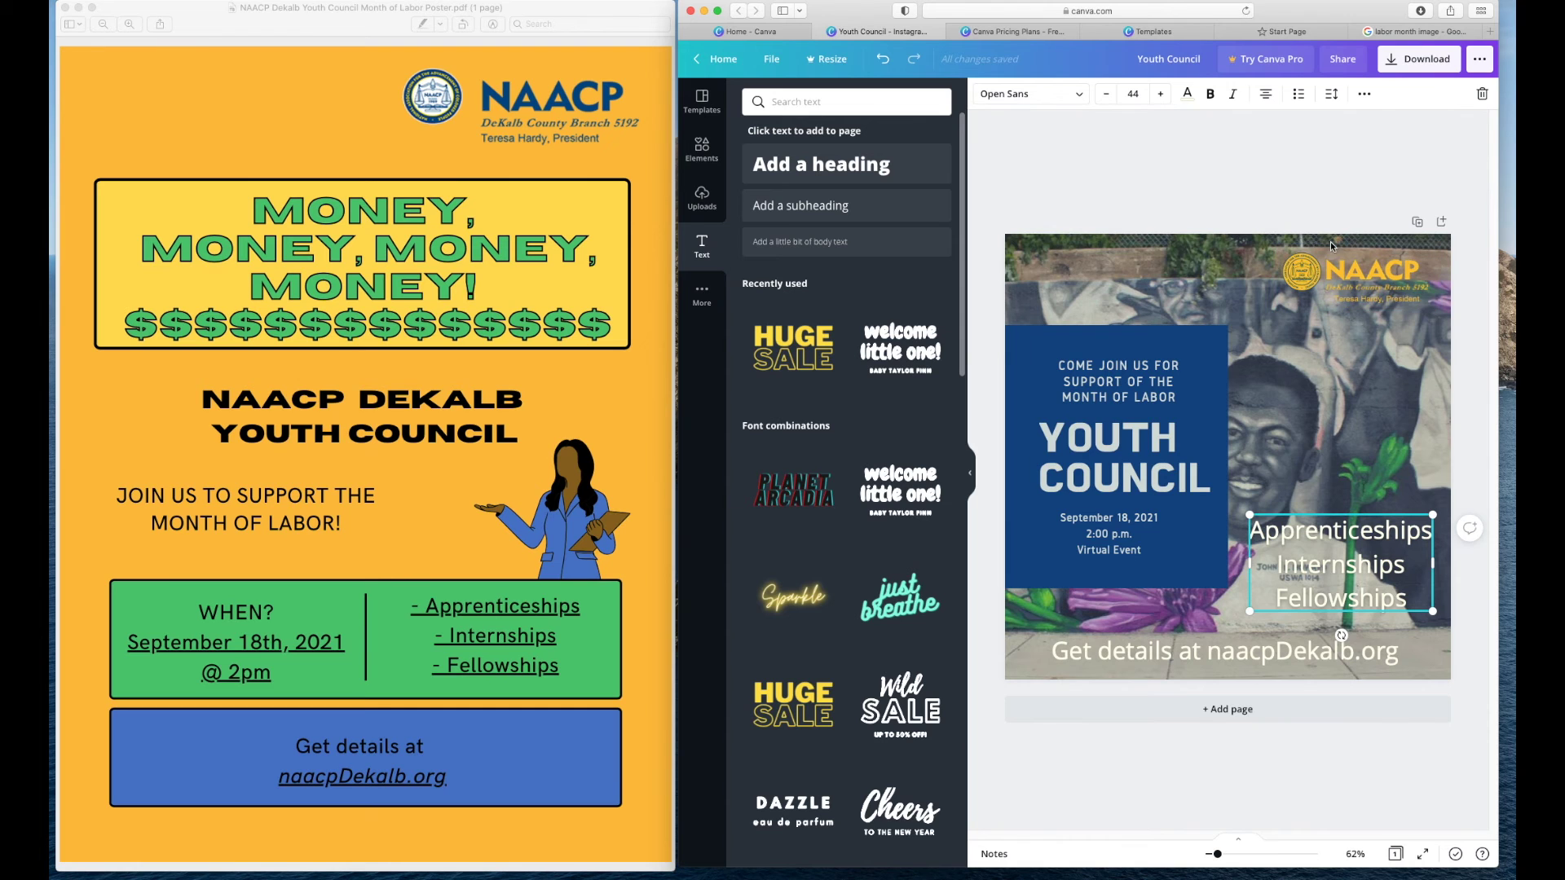
{"action": "left_click_drag", "start_coordinate": [1311, 271], "coordinate": [1056, 269]}
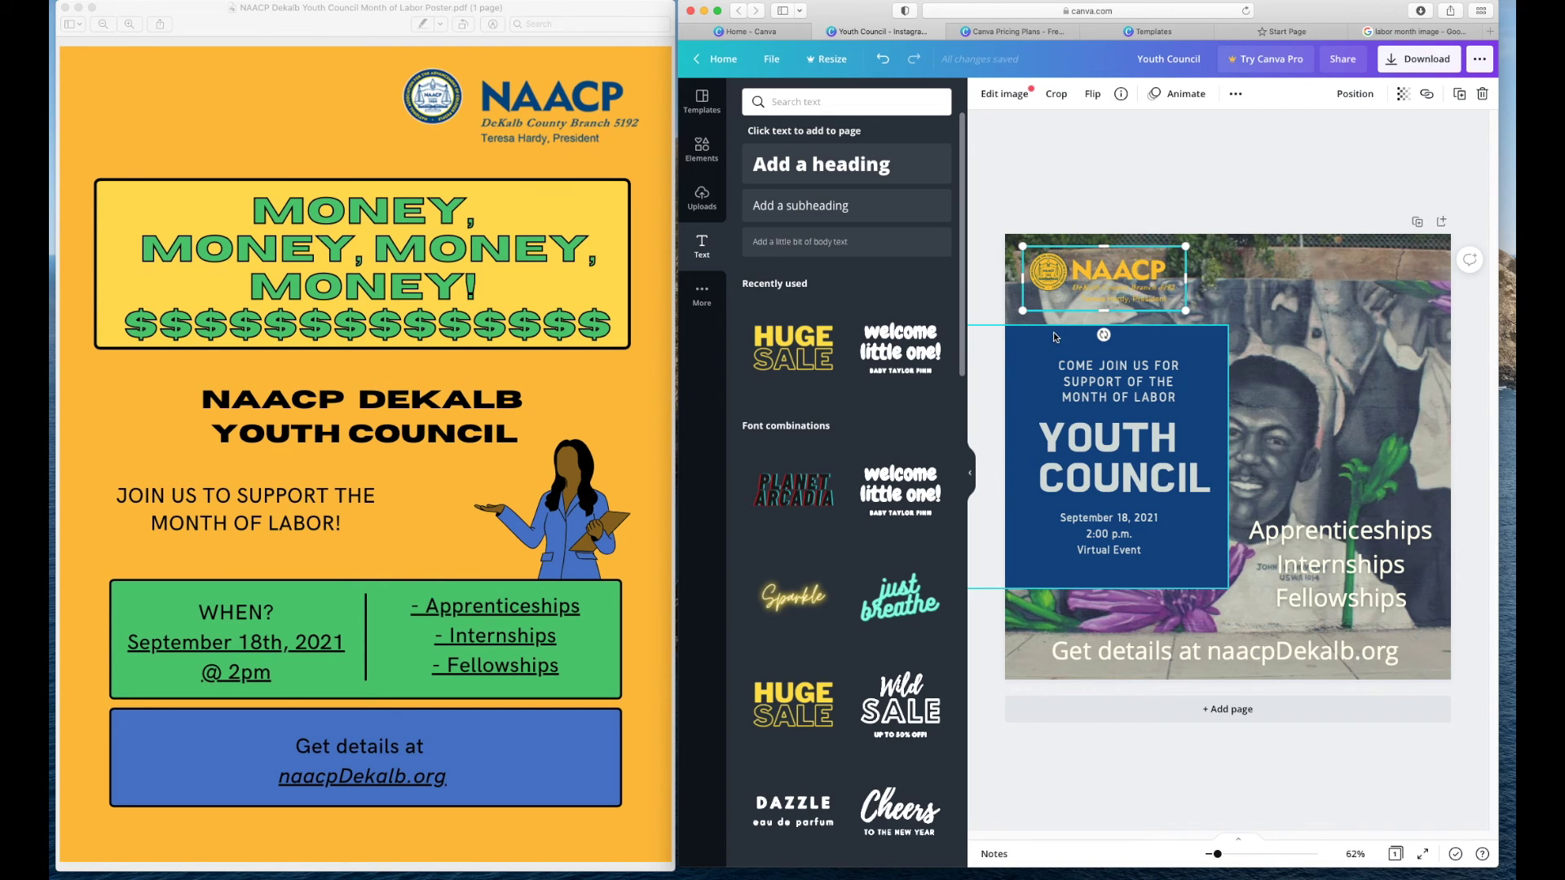
{"action": "key", "text": "super+z"}
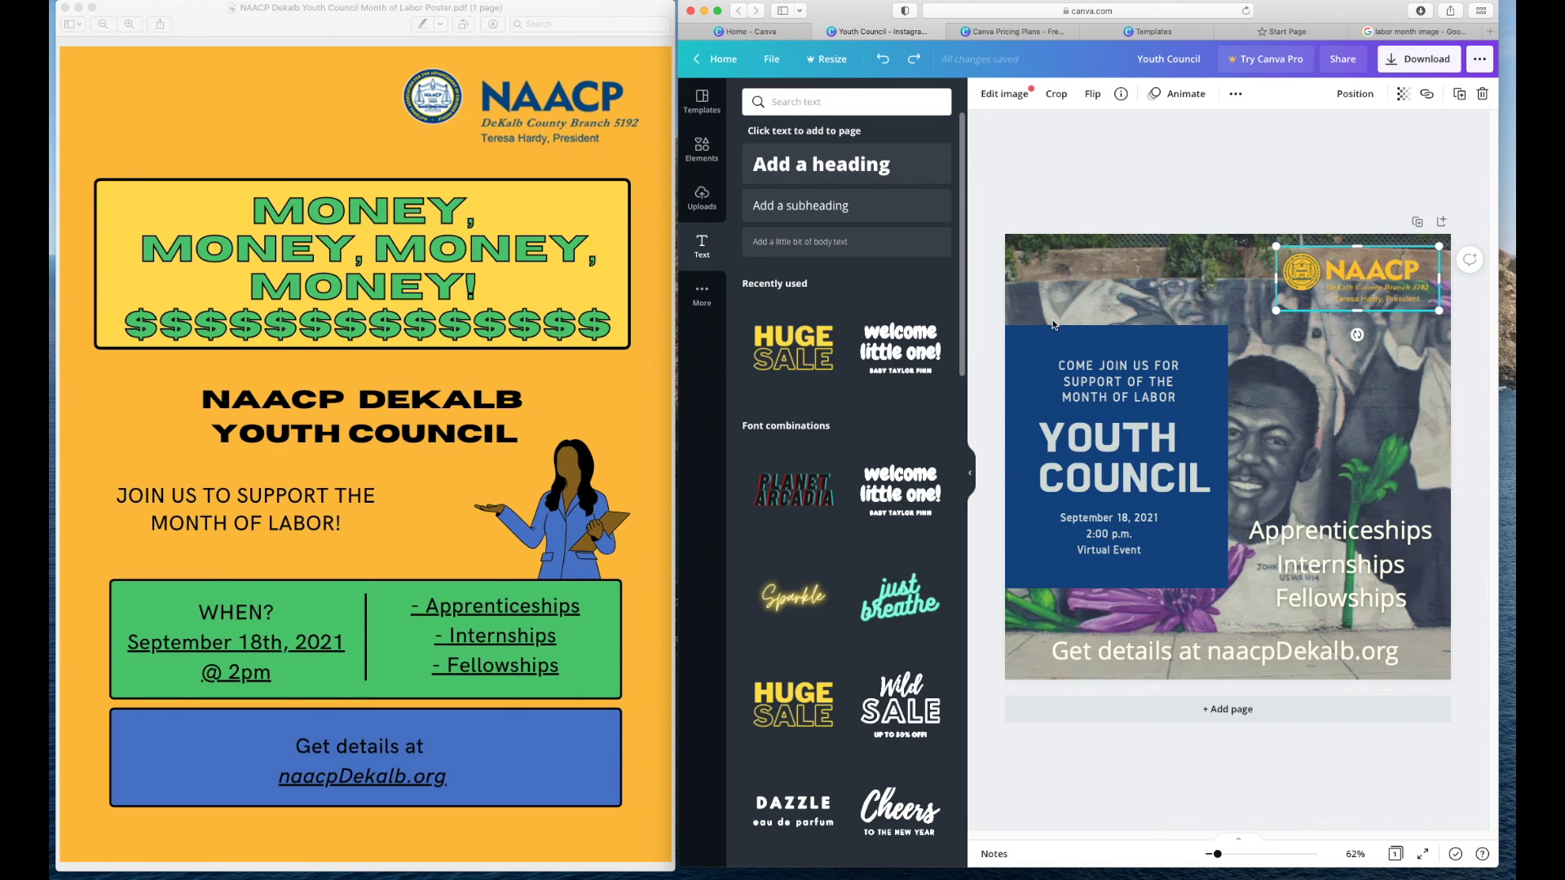
{"action": "left_click", "coordinate": [1095, 194]}
Browse the Instagram post templates by category
{"action": "left_click", "coordinate": [702, 107]}
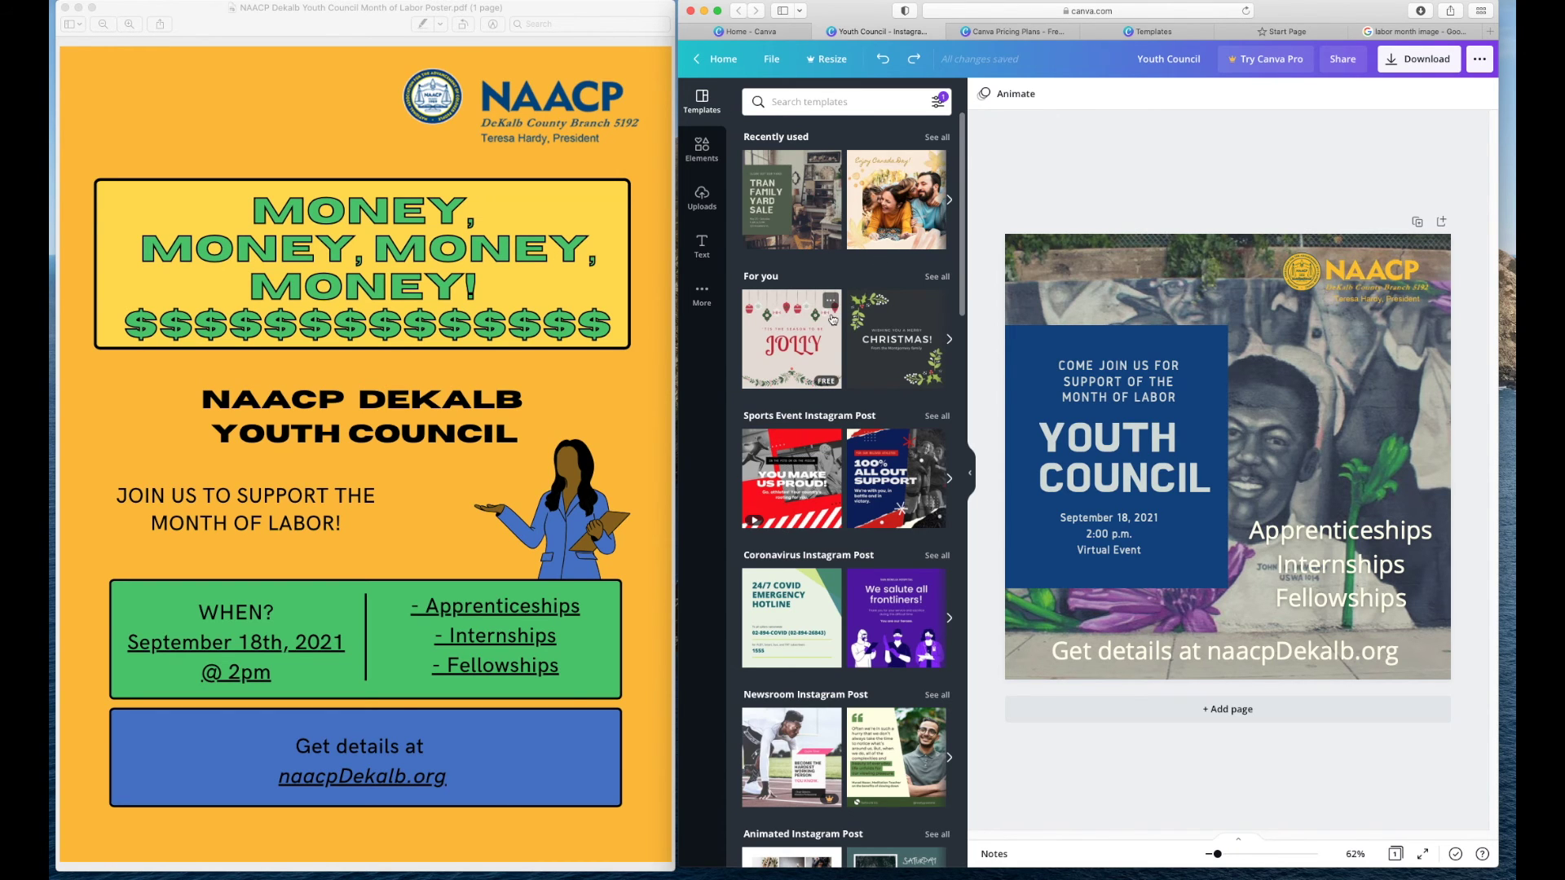
{"action": "scroll", "coordinate": [811, 420], "scroll_direction": "down", "scroll_amount": 2}
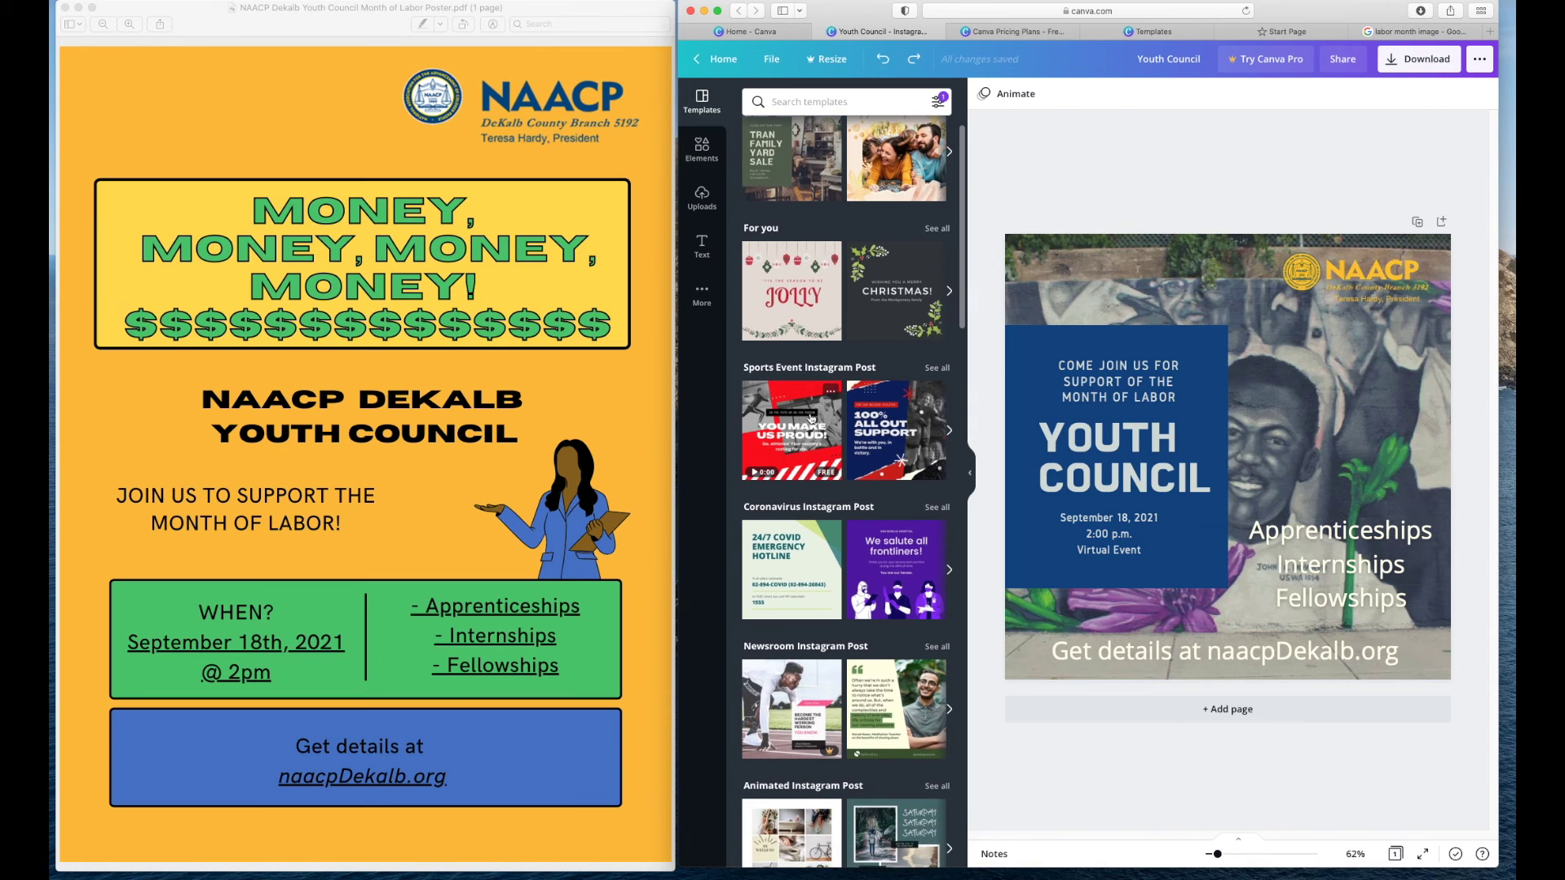
{"action": "scroll", "coordinate": [811, 420], "scroll_direction": "down", "scroll_amount": 4}
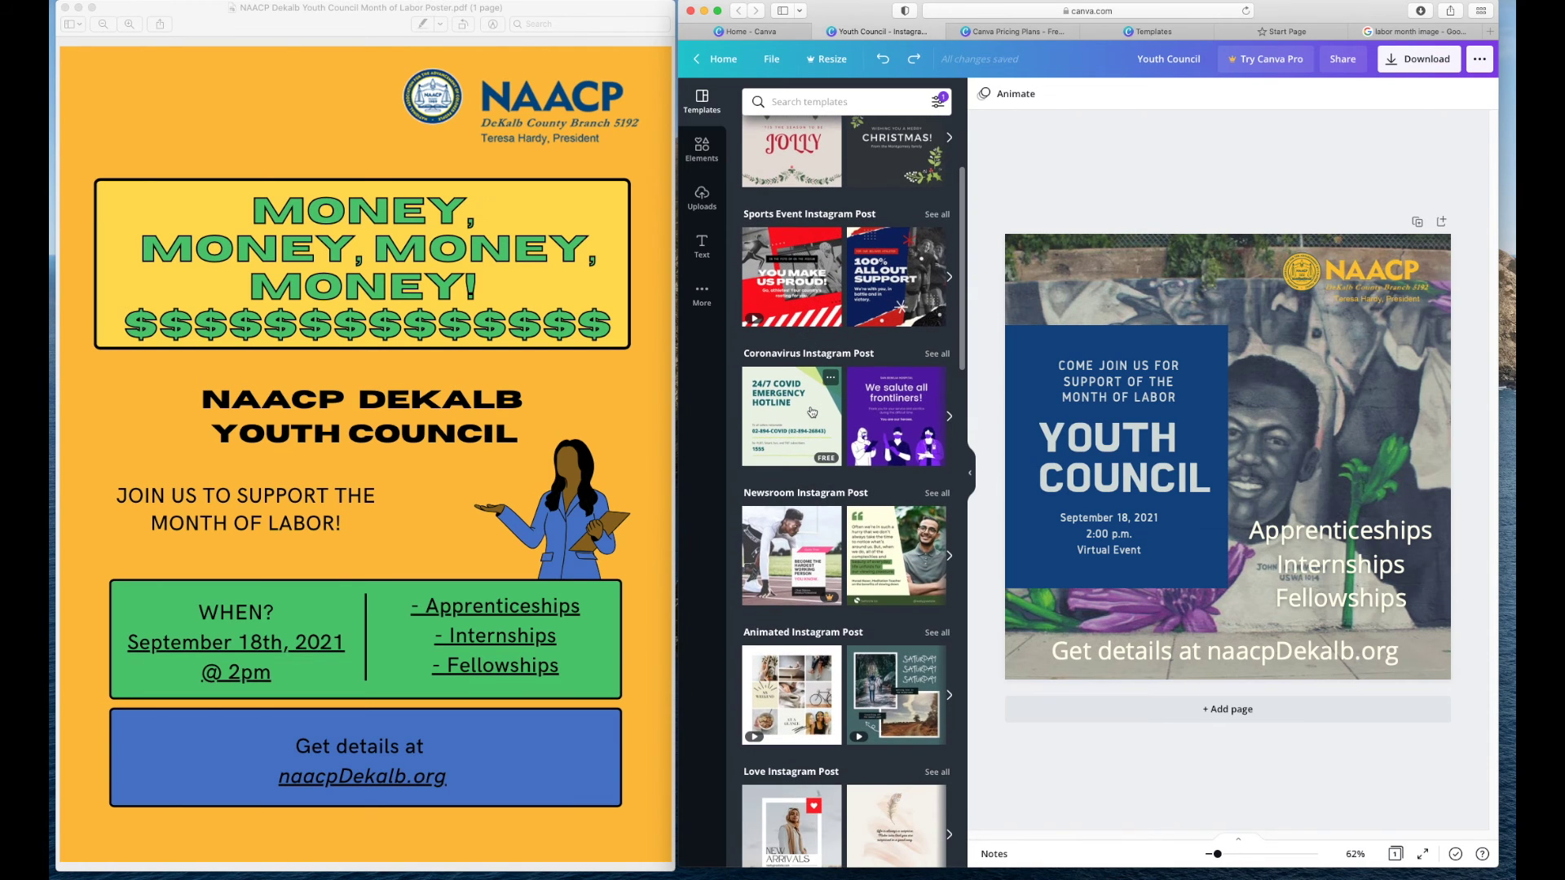
{"action": "scroll", "coordinate": [811, 412], "scroll_direction": "up", "scroll_amount": 1}
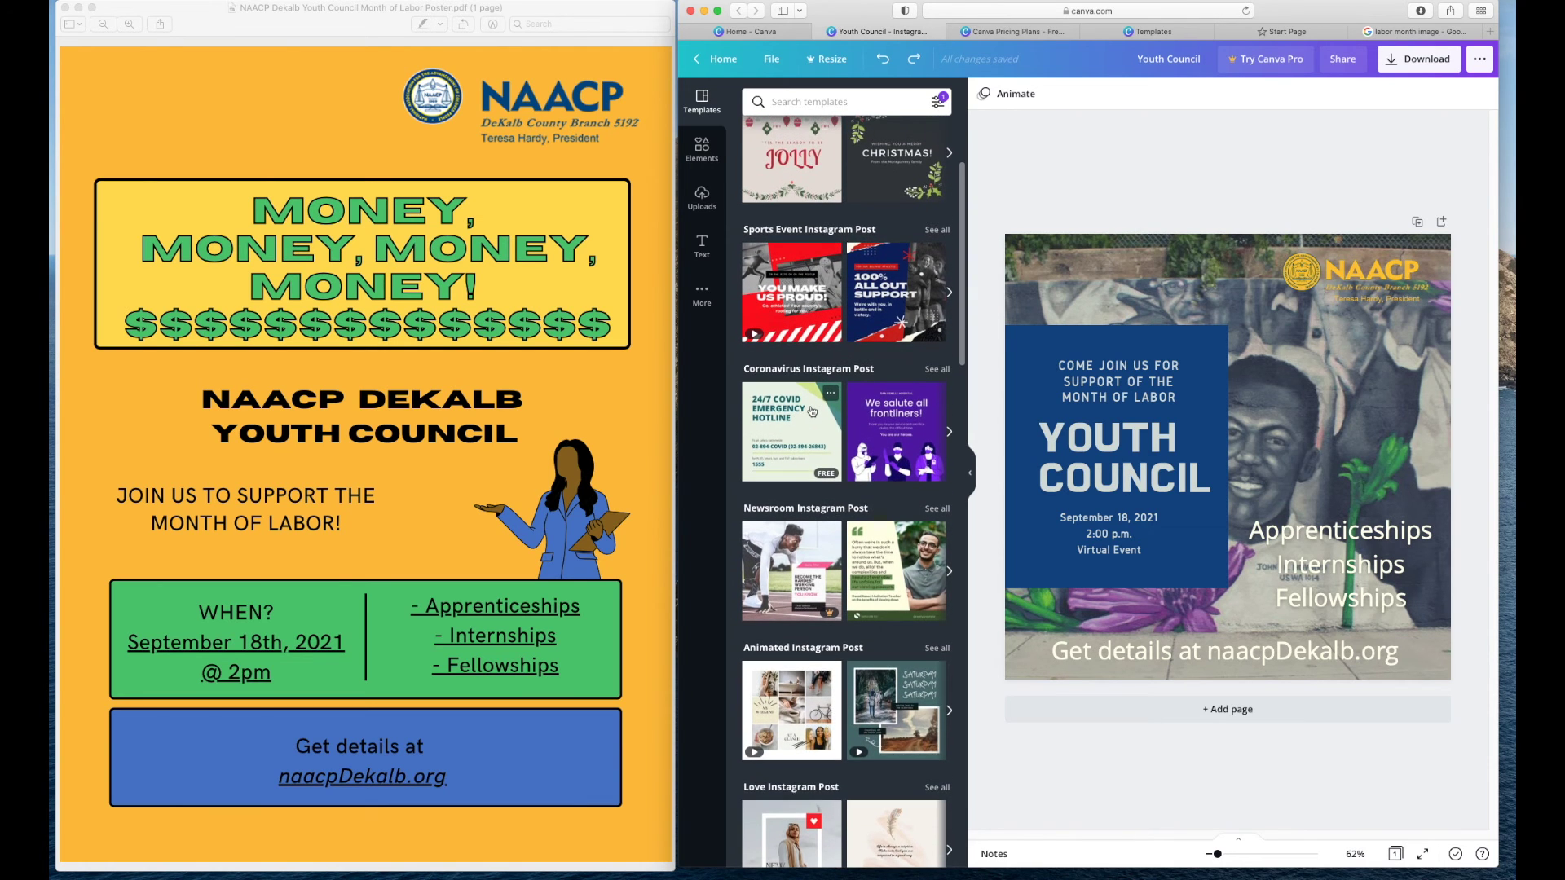
{"action": "scroll", "coordinate": [812, 412], "scroll_direction": "down", "scroll_amount": 1}
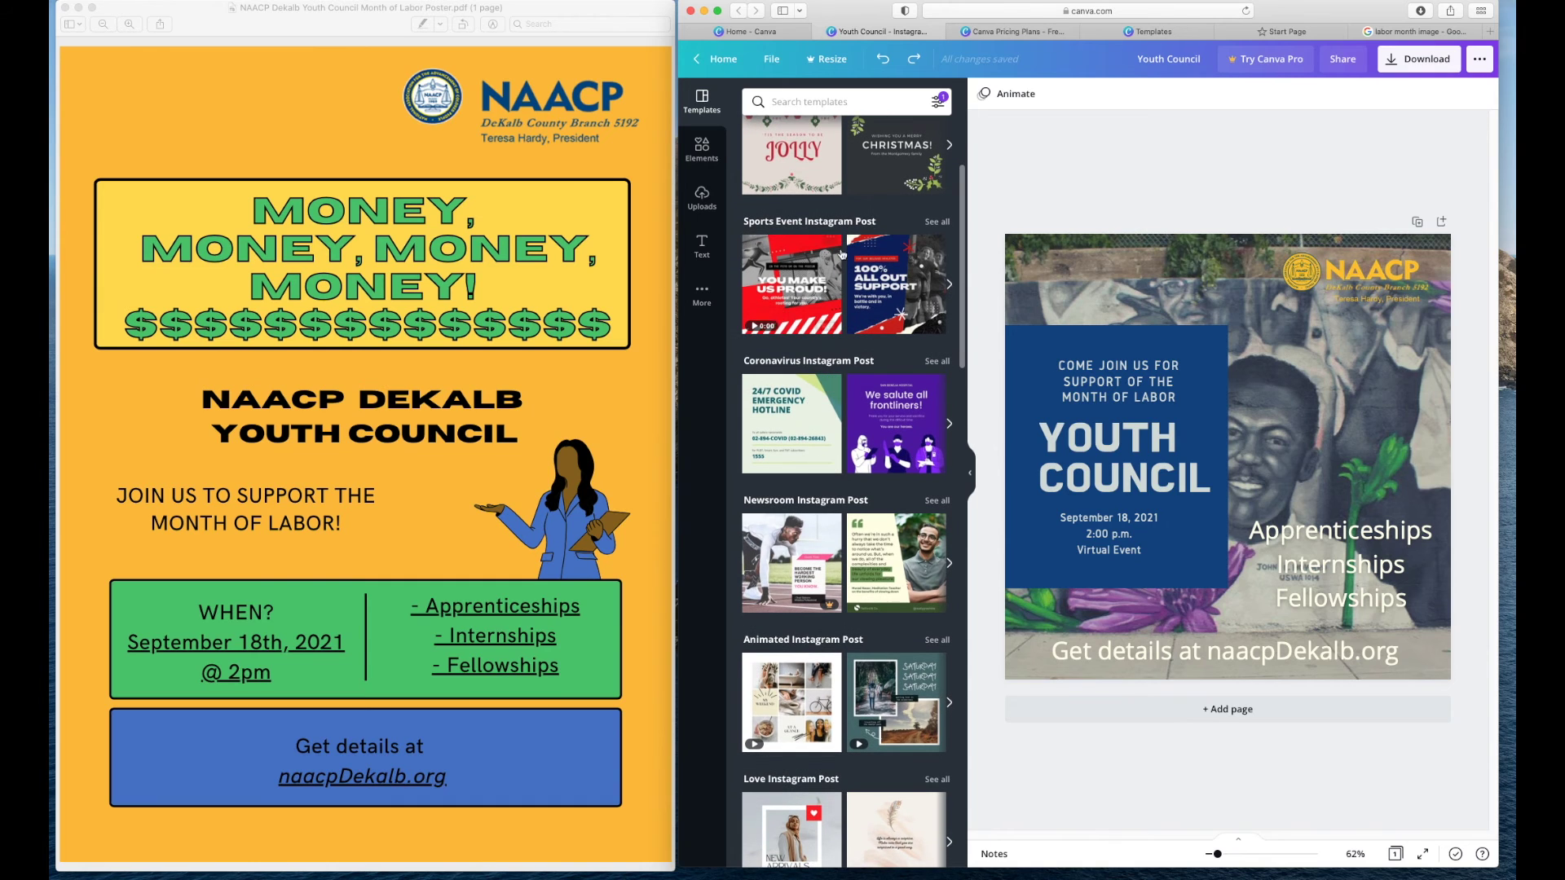